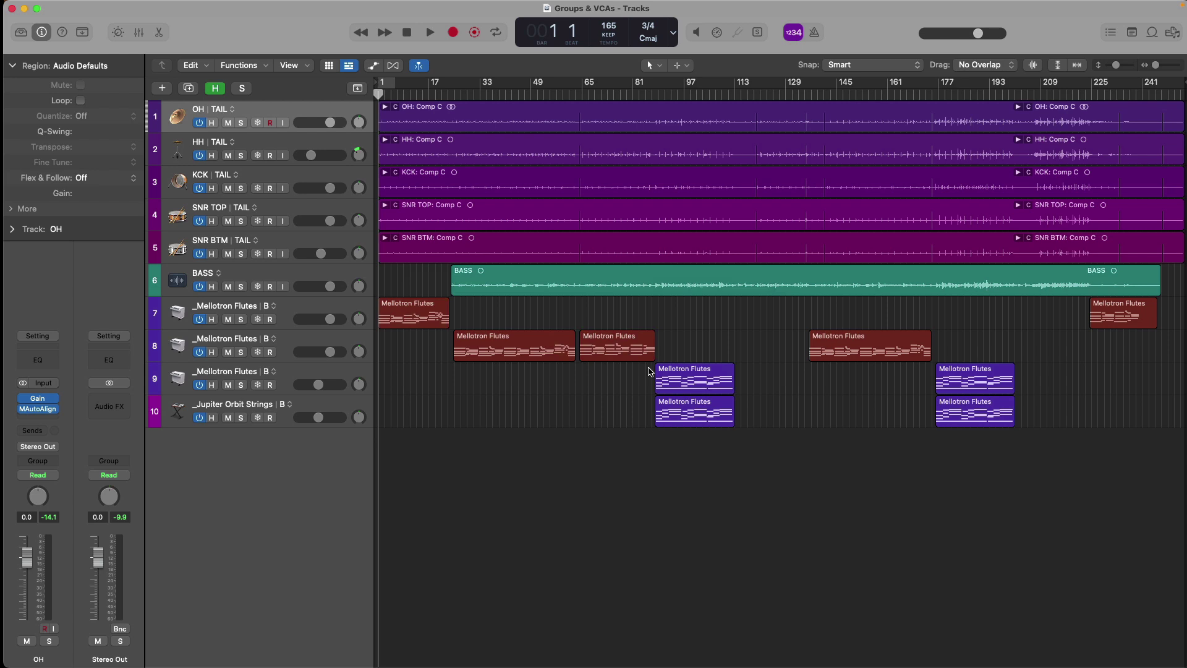
# Step: In the mixer, assign OH, HH, KCK, SNR TOP and SNR BTM to new Group 1
pyautogui.press('x')
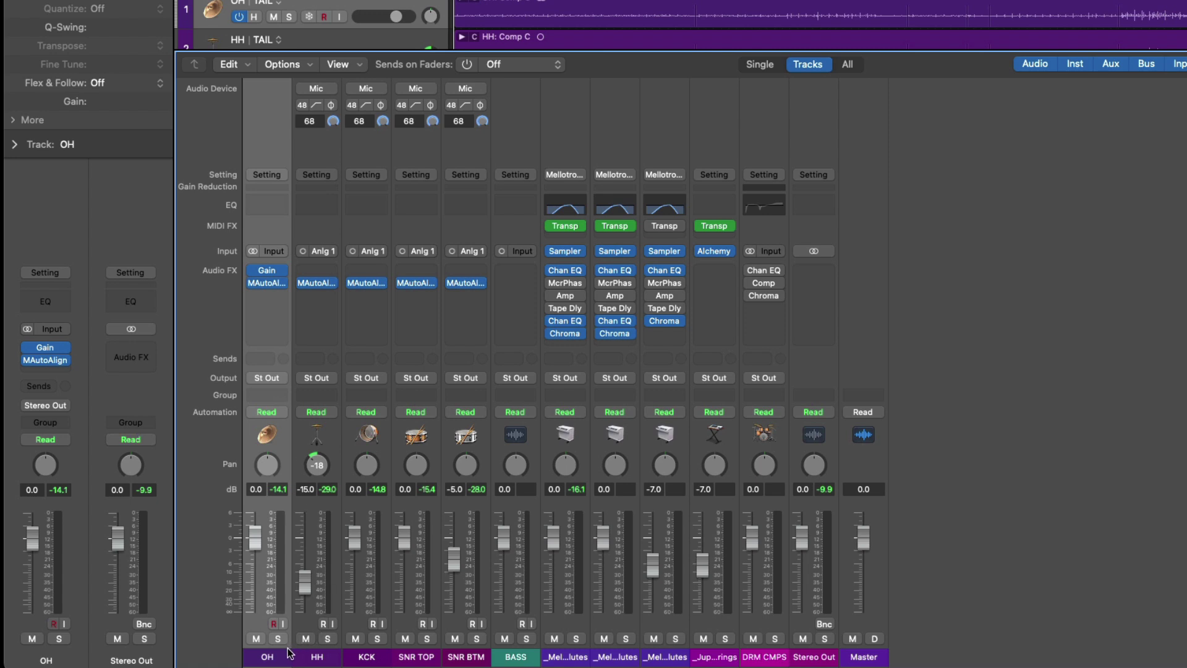
pyautogui.keyDown('shift'); pyautogui.click(461, 661); pyautogui.keyUp('shift')
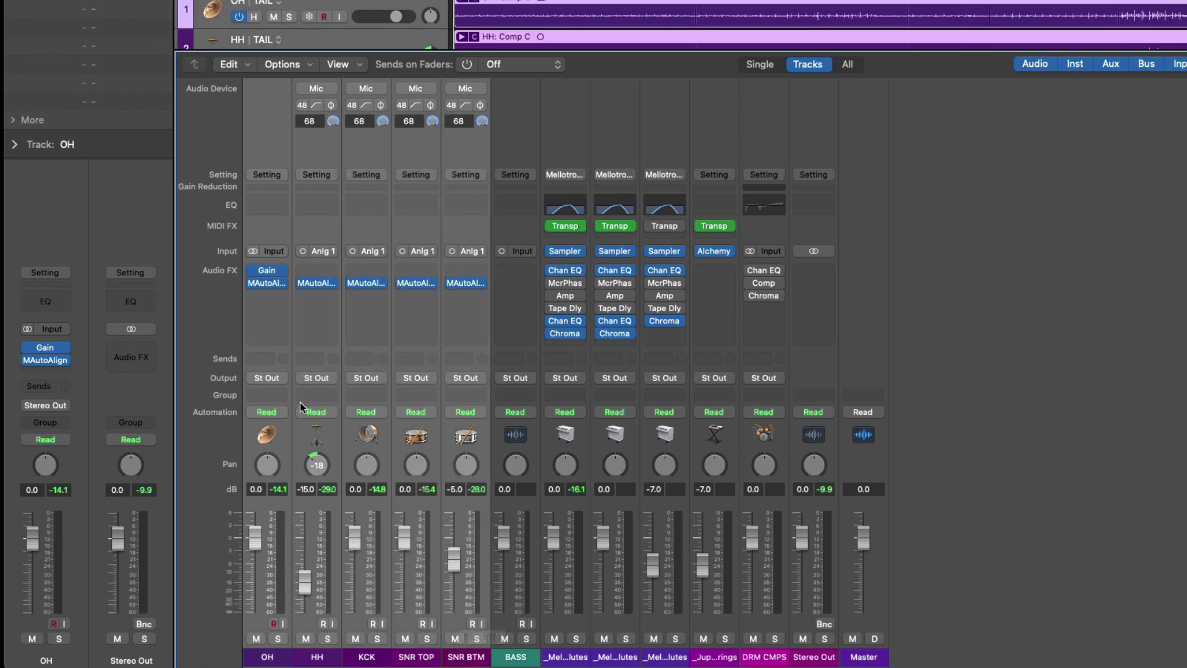
pyautogui.click(281, 395)
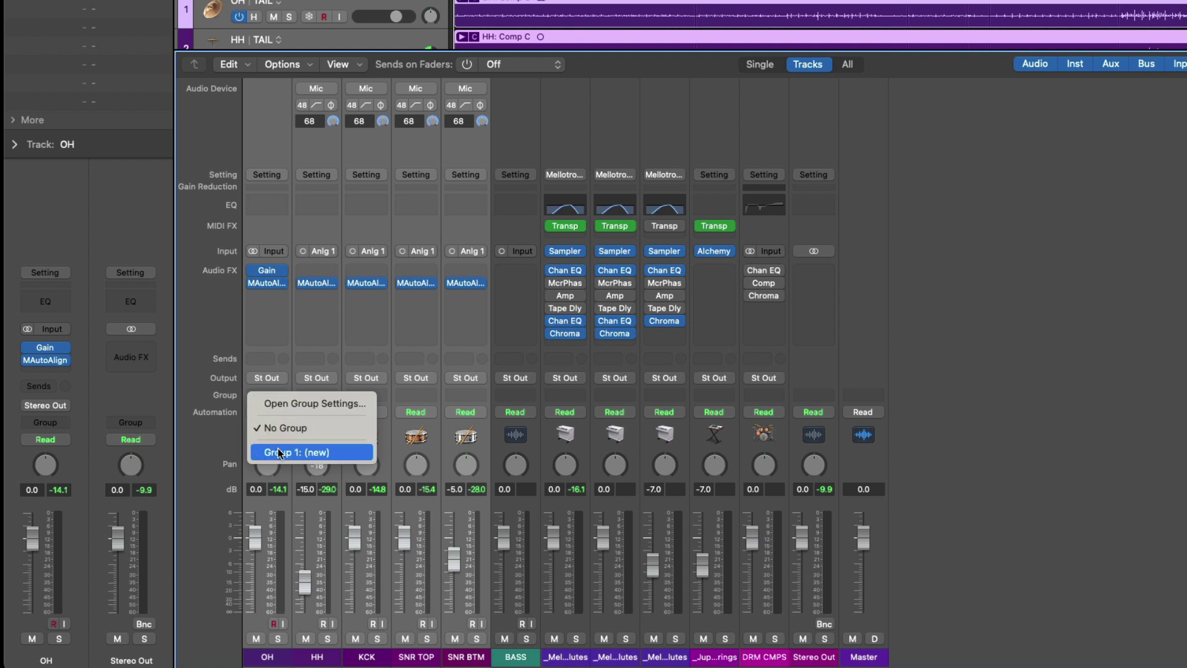
pyautogui.click(337, 451)
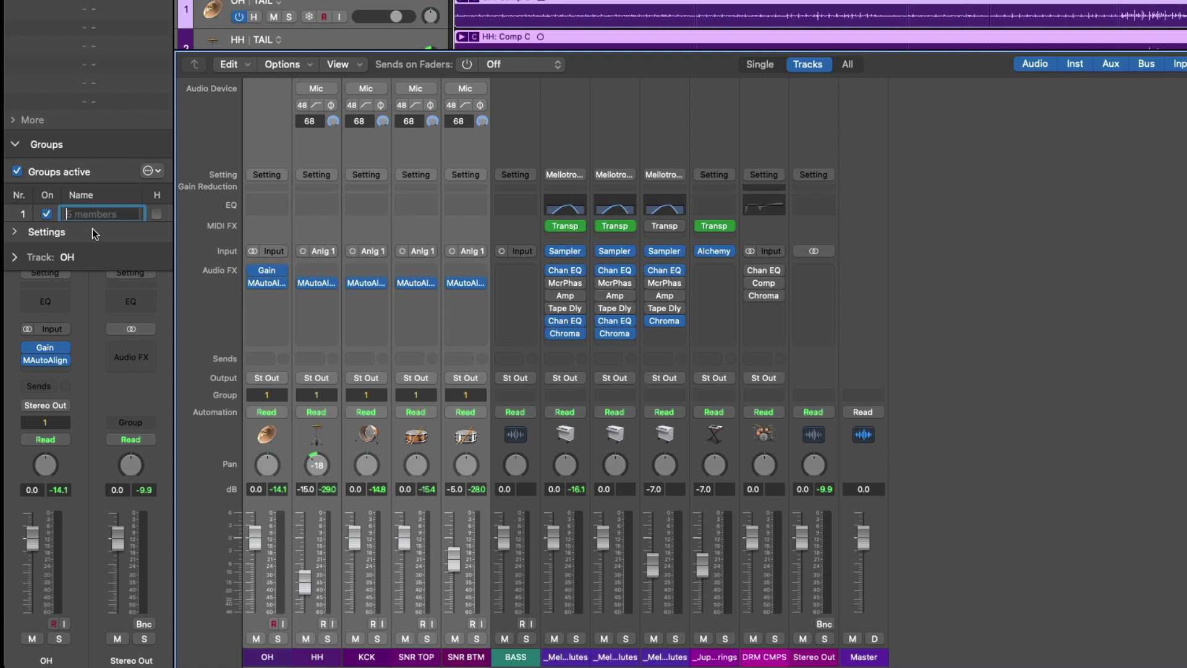
# Step: Name group 1 'Drums', reveal its linked settings, and test by moving the KCK fader
pyautogui.write('Drums')
pyautogui.press('Return')
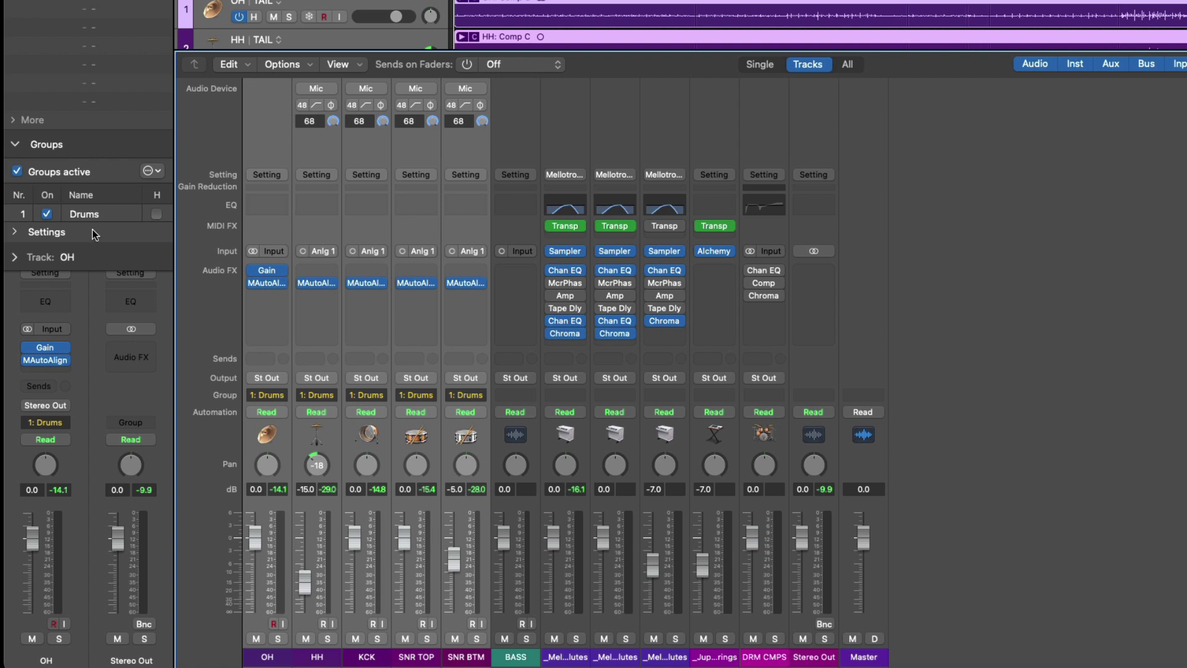
pyautogui.click(15, 233)
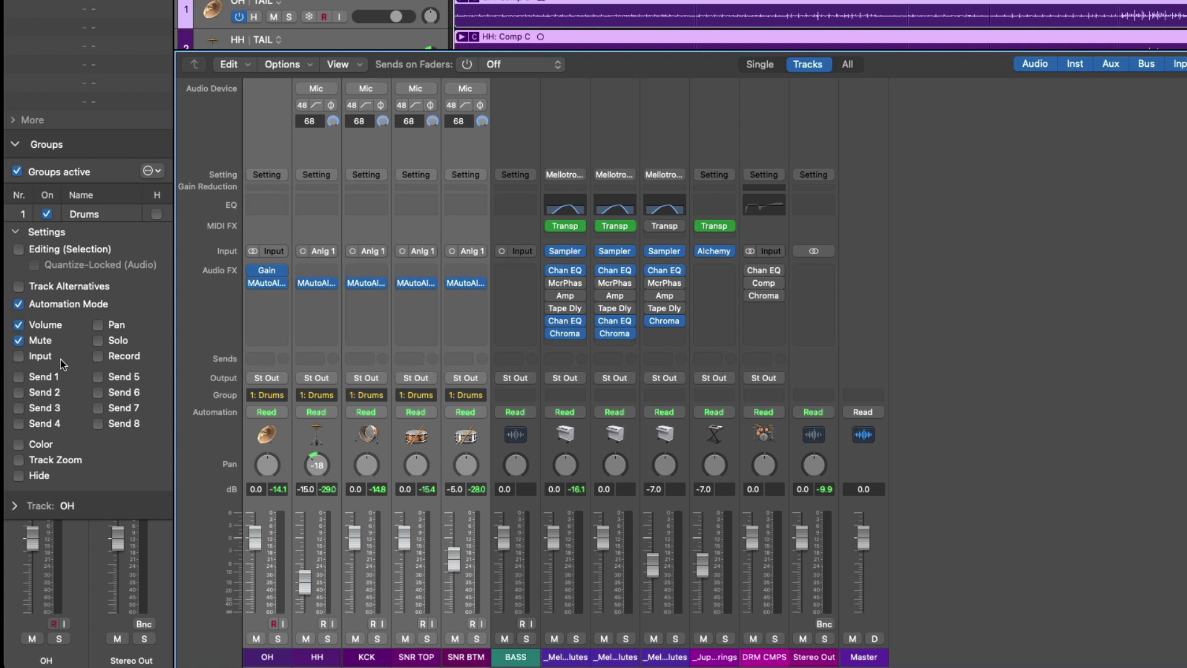
pyautogui.click(262, 627)
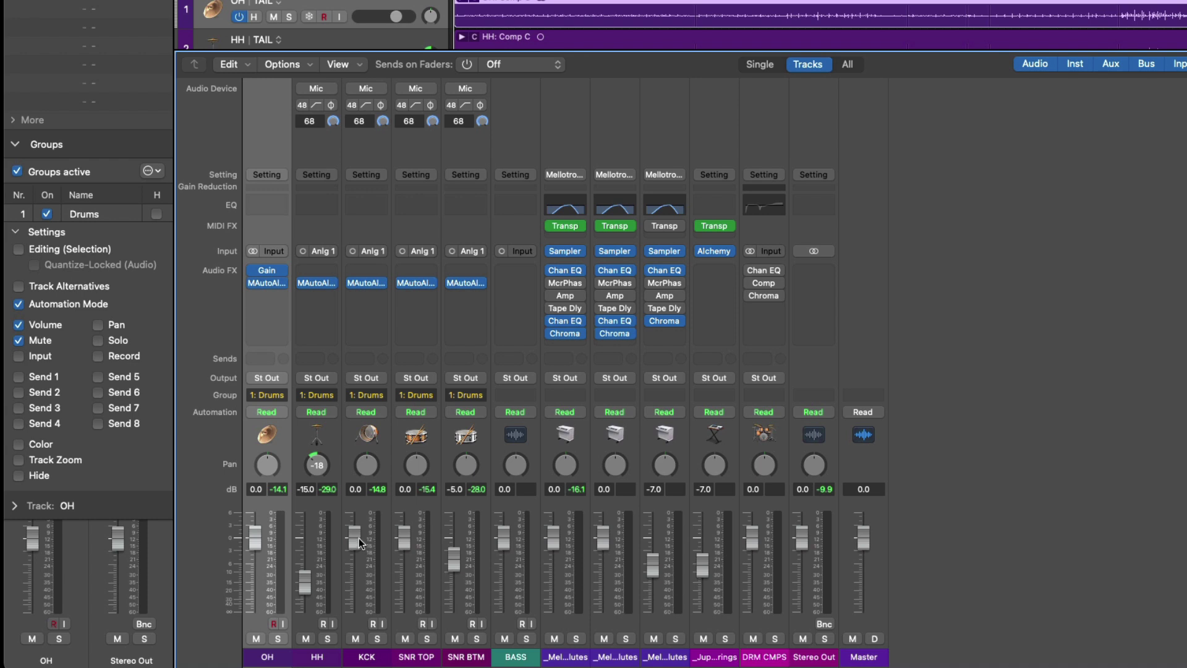
pyautogui.moveTo(358, 537)
pyautogui.mouseDown()
pyautogui.moveTo(357, 563)
pyautogui.moveTo(357, 536)
pyautogui.mouseUp()
pyautogui.click(356, 639)
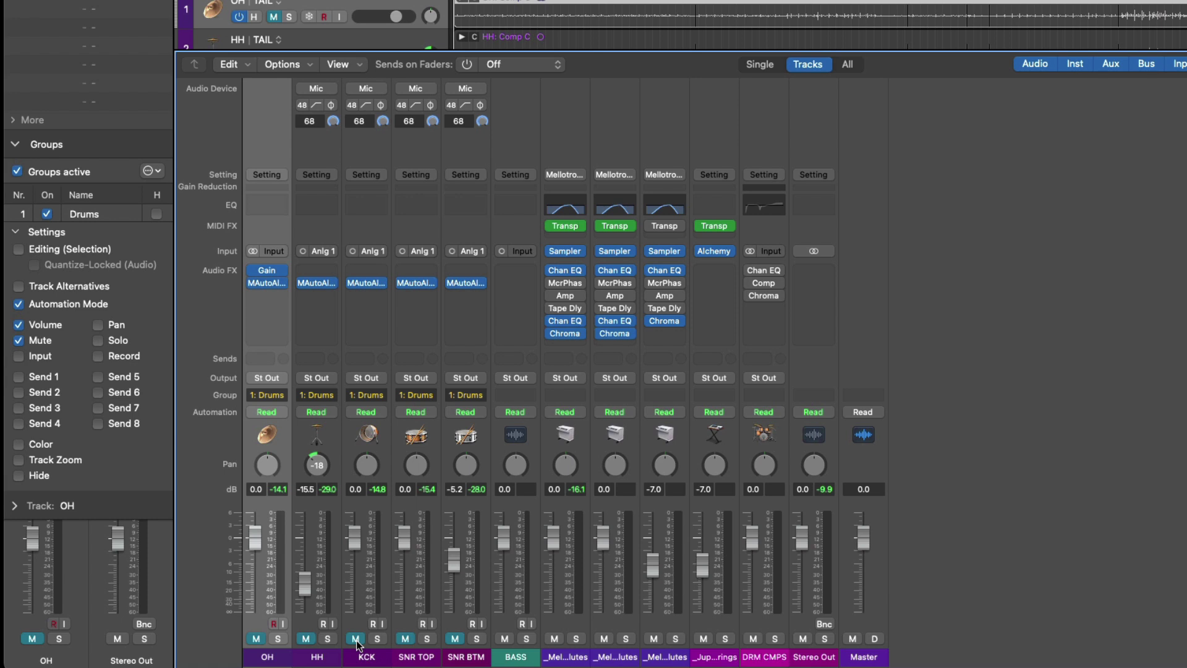
pyautogui.click(356, 639)
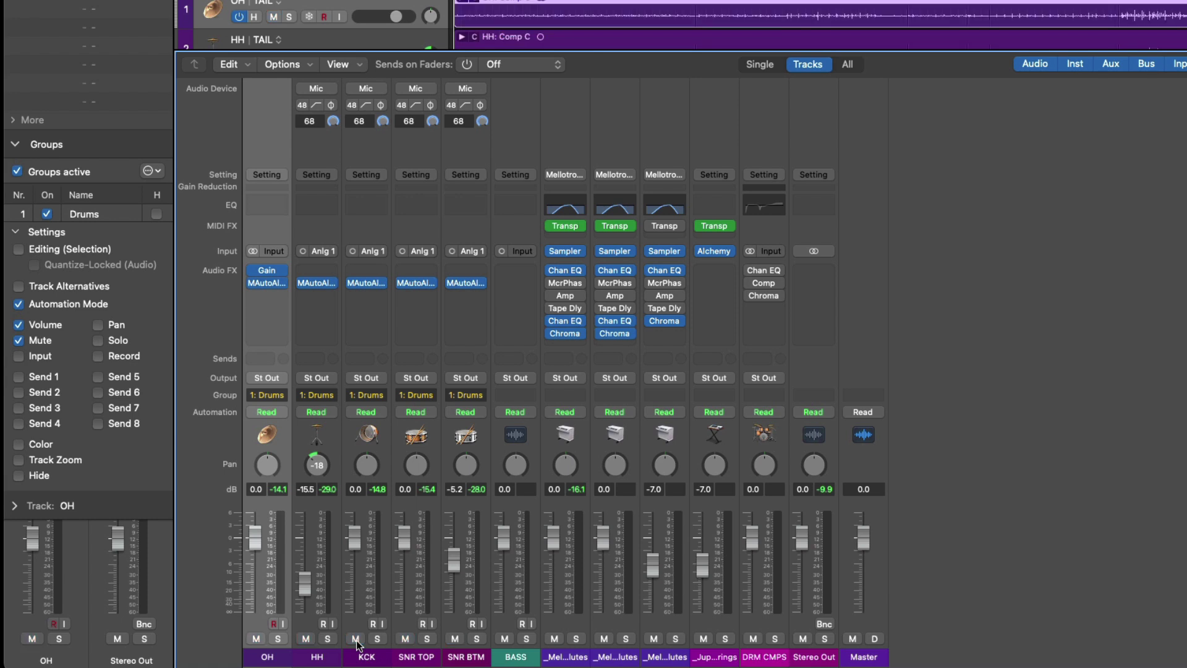
pyautogui.click(366, 413)
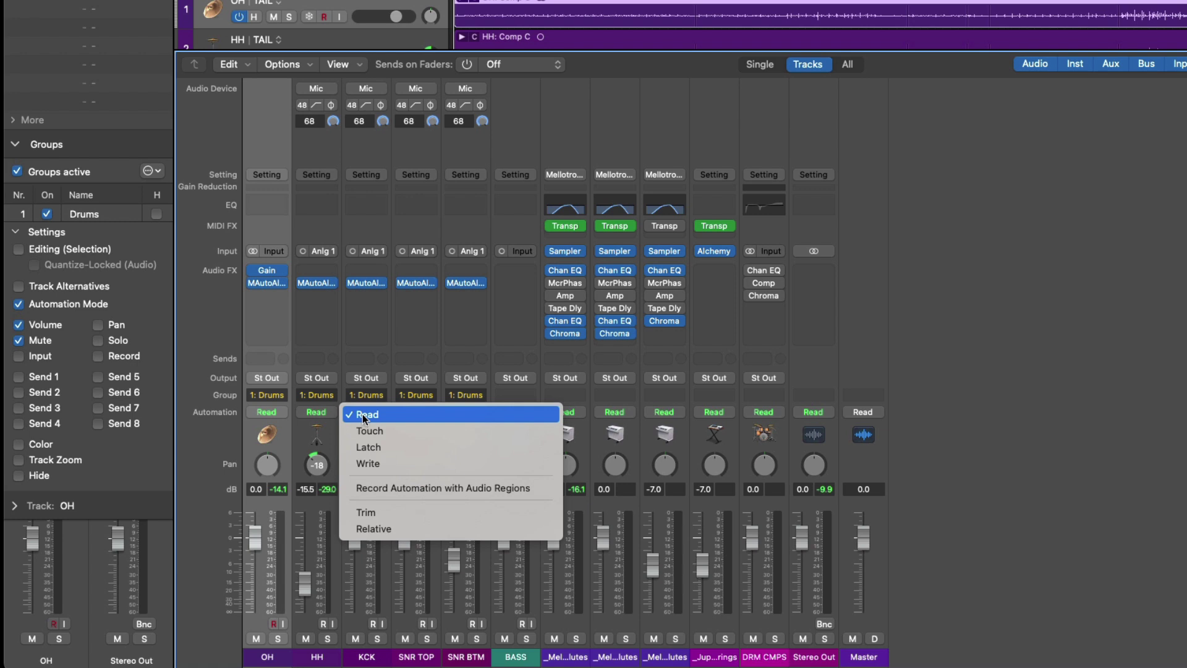
pyautogui.click(368, 431)
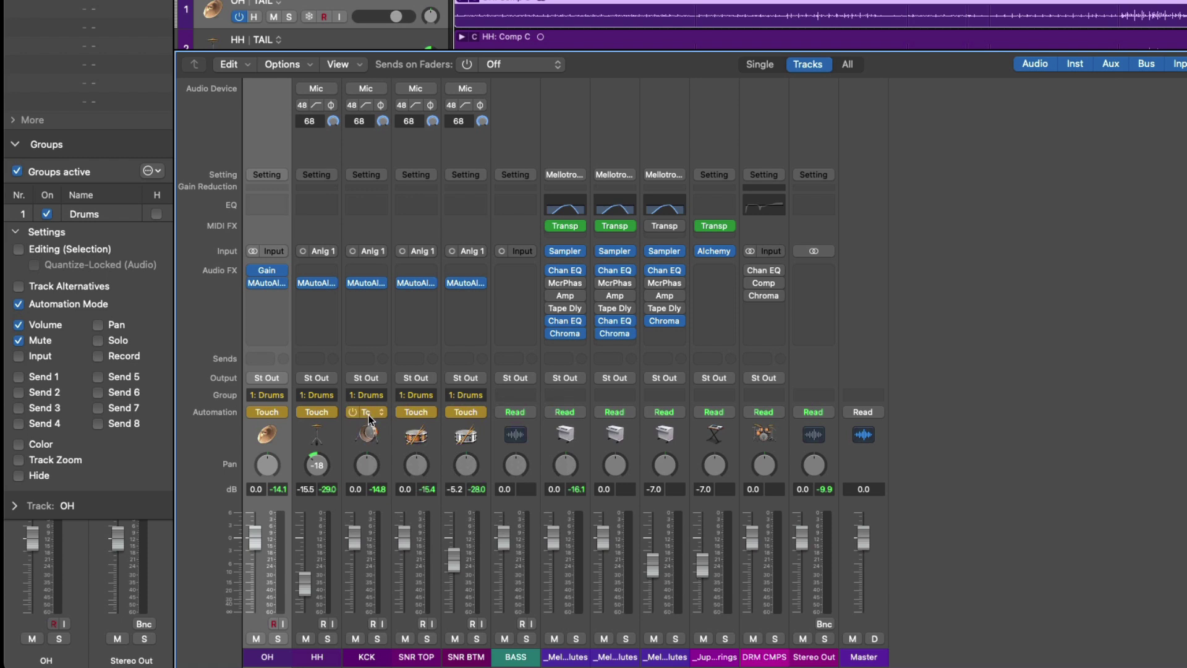
pyautogui.click(369, 412)
pyautogui.click(371, 401)
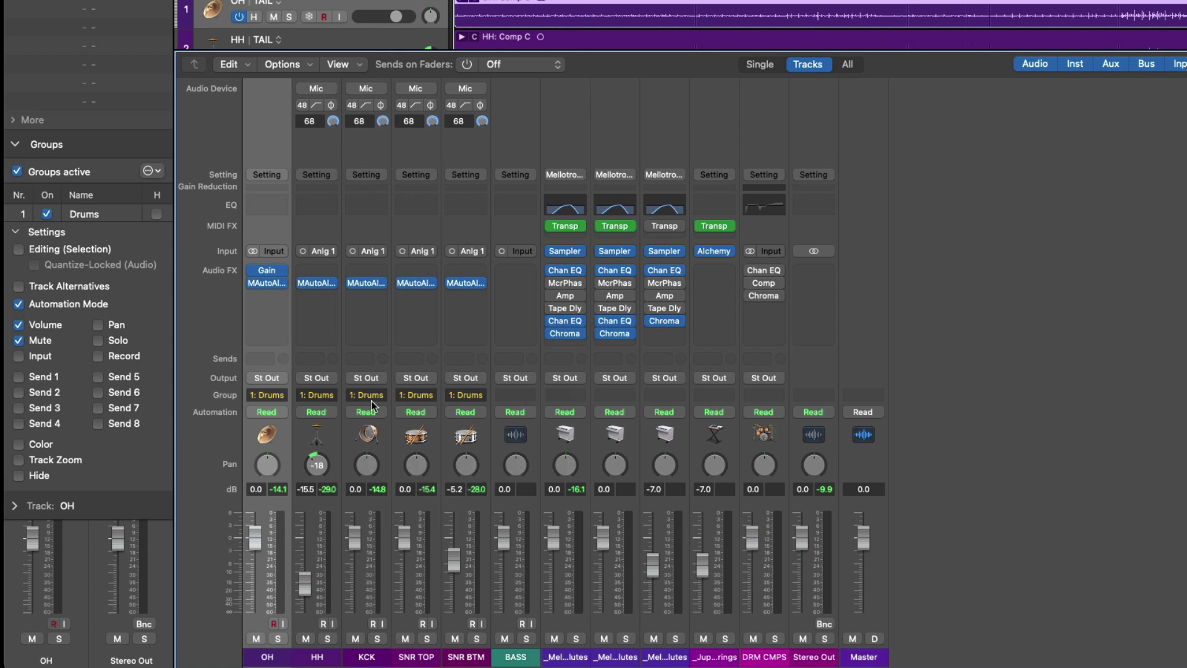
# Step: Unlink mute from the Drums group and confirm SNR TOP mutes and unmutes on its own
pyautogui.click(51, 343)
pyautogui.click(405, 639)
pyautogui.click(404, 638)
# Step: Pan the drum channels together, reset their pans, and nudge the group level slightly
pyautogui.moveTo(416, 465); pyautogui.dragTo(417, 494)
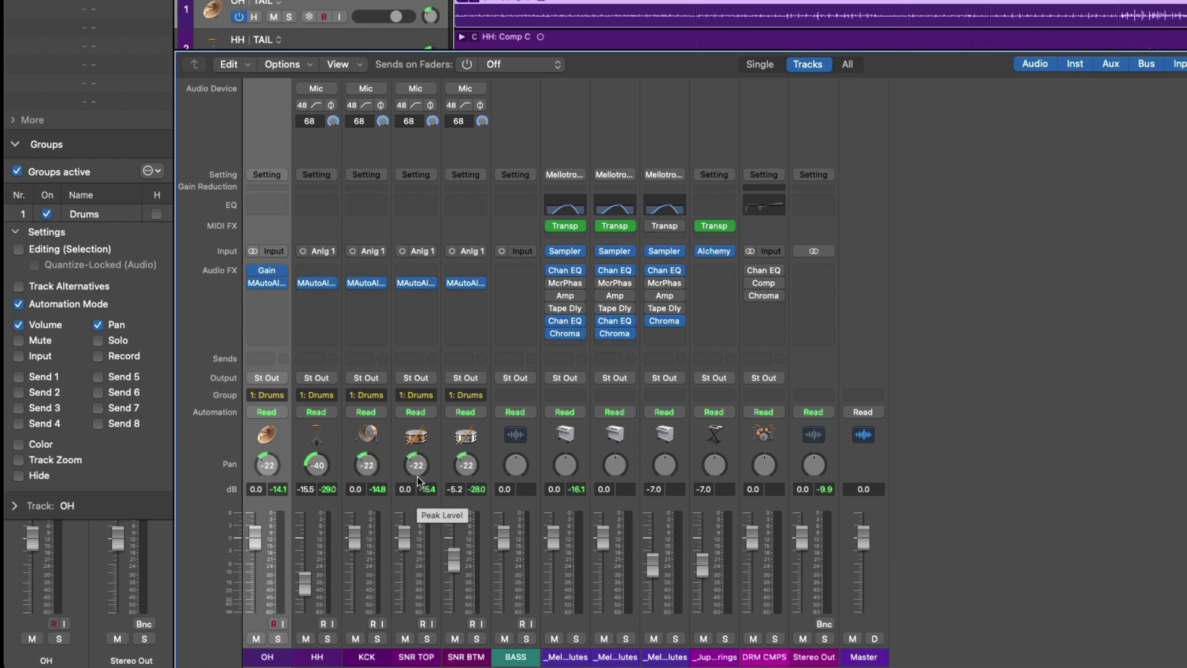
pyautogui.keyDown('alt'); pyautogui.click(417, 468); pyautogui.keyUp('alt')
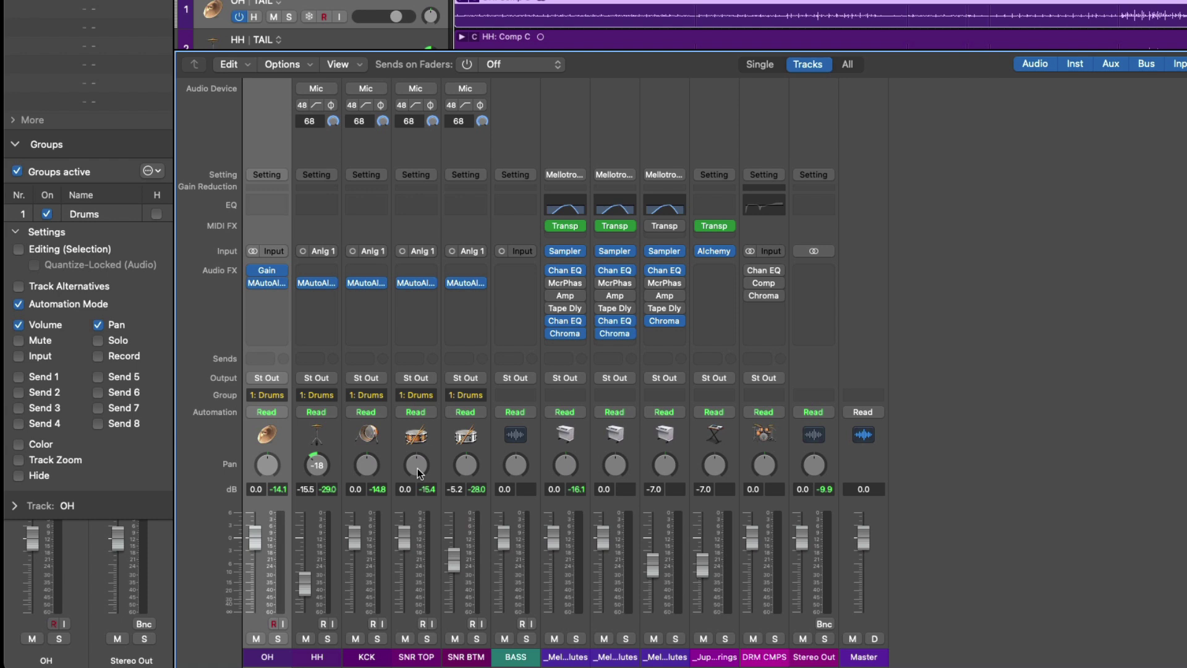
pyautogui.moveTo(362, 540); pyautogui.dragTo(361, 539)
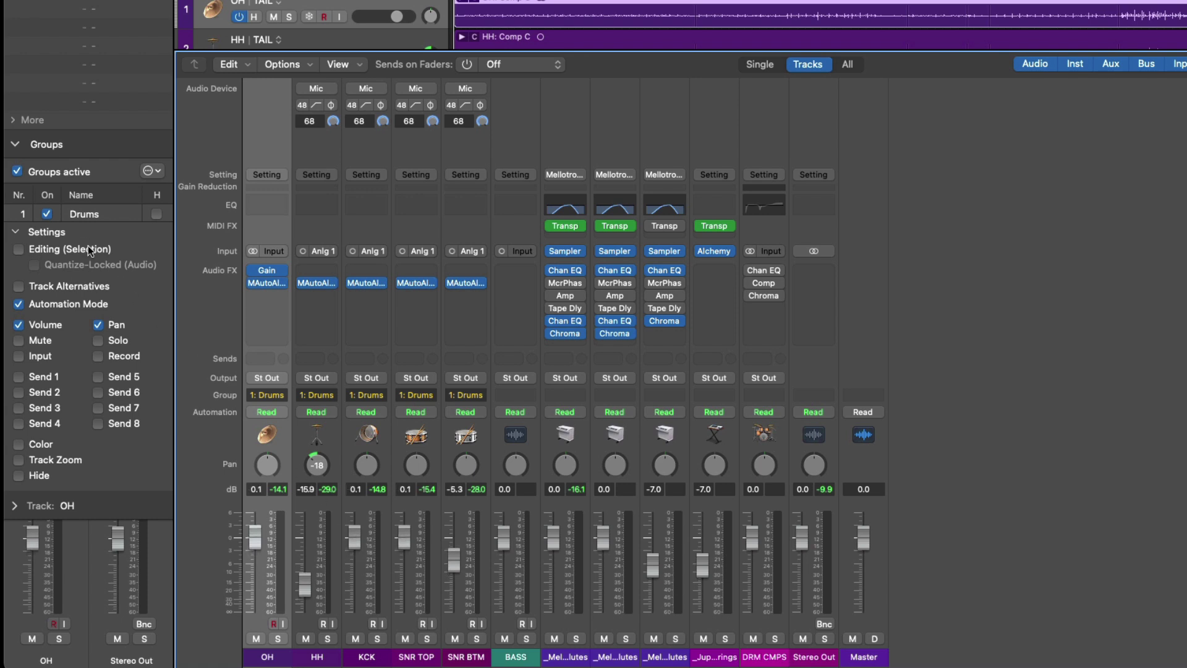
pyautogui.click(47, 214)
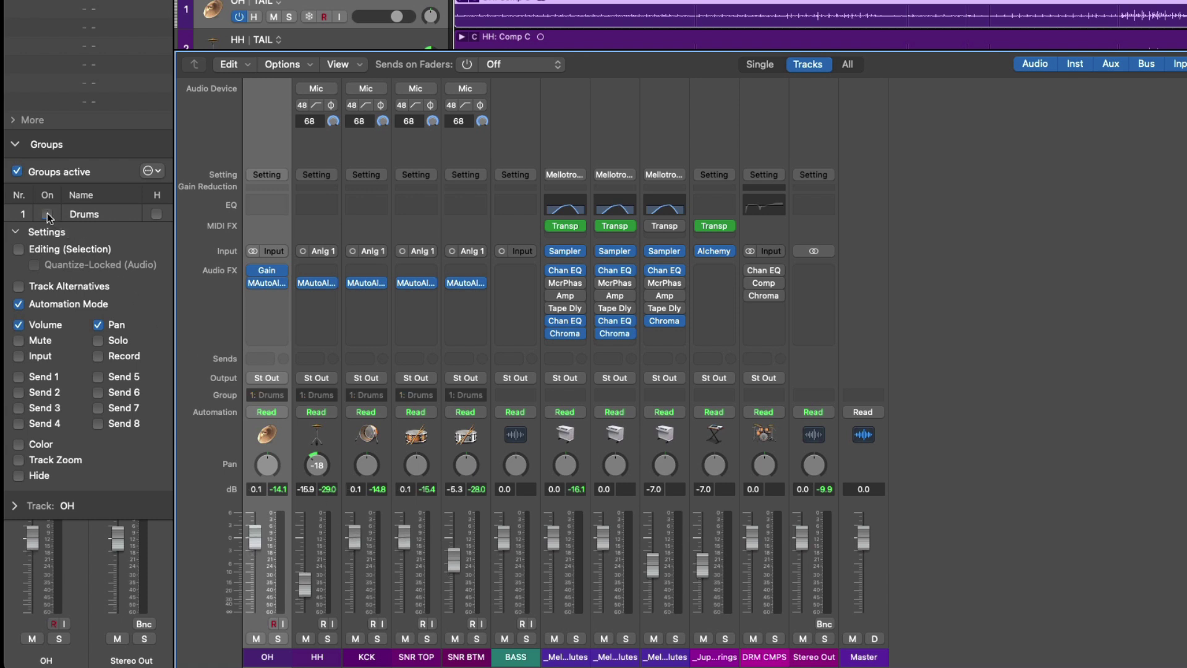
pyautogui.moveTo(355, 537); pyautogui.dragTo(355, 552)
pyautogui.click(47, 213)
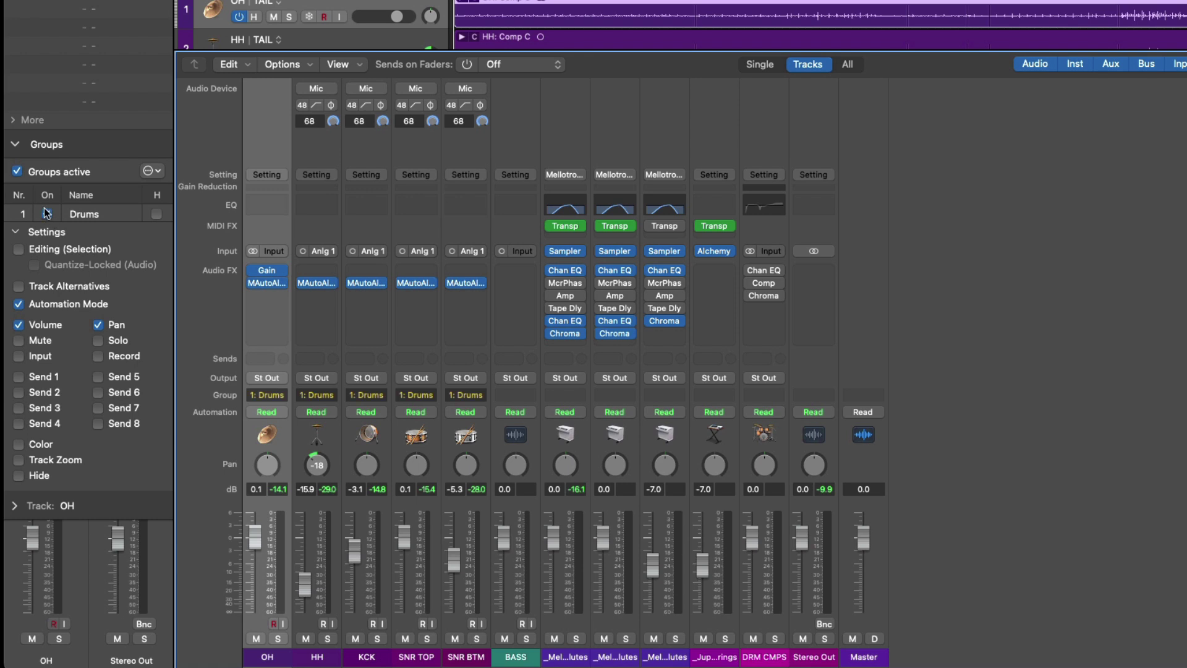
pyautogui.click(18, 172)
pyautogui.press('g')
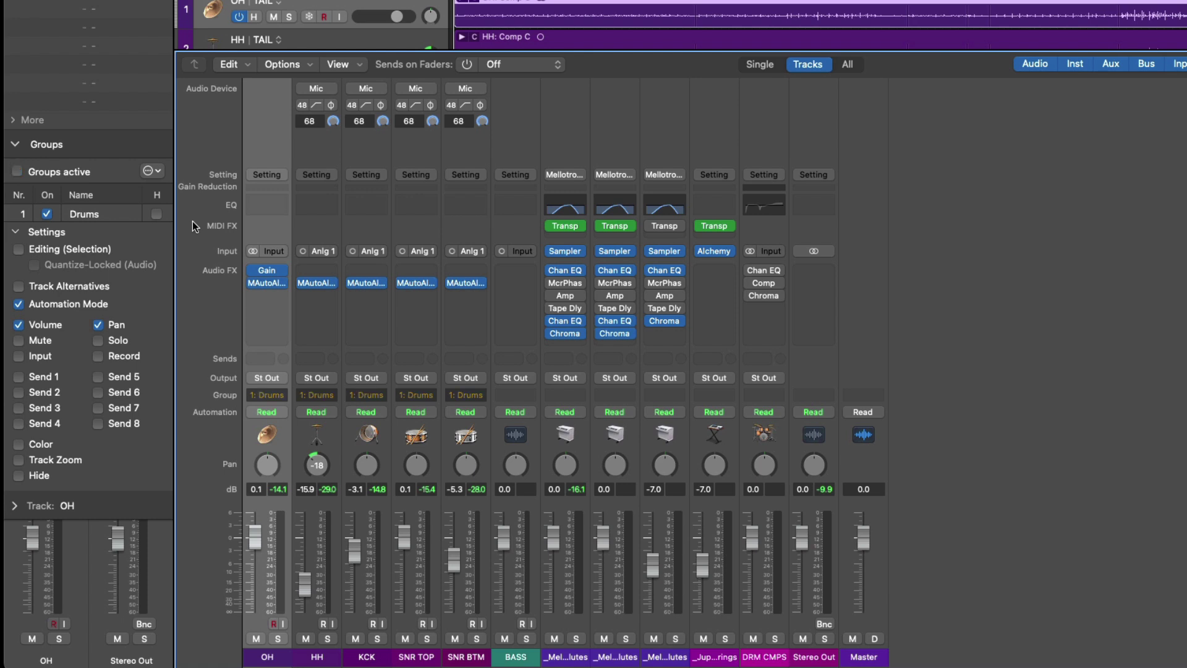
pyautogui.press('g')
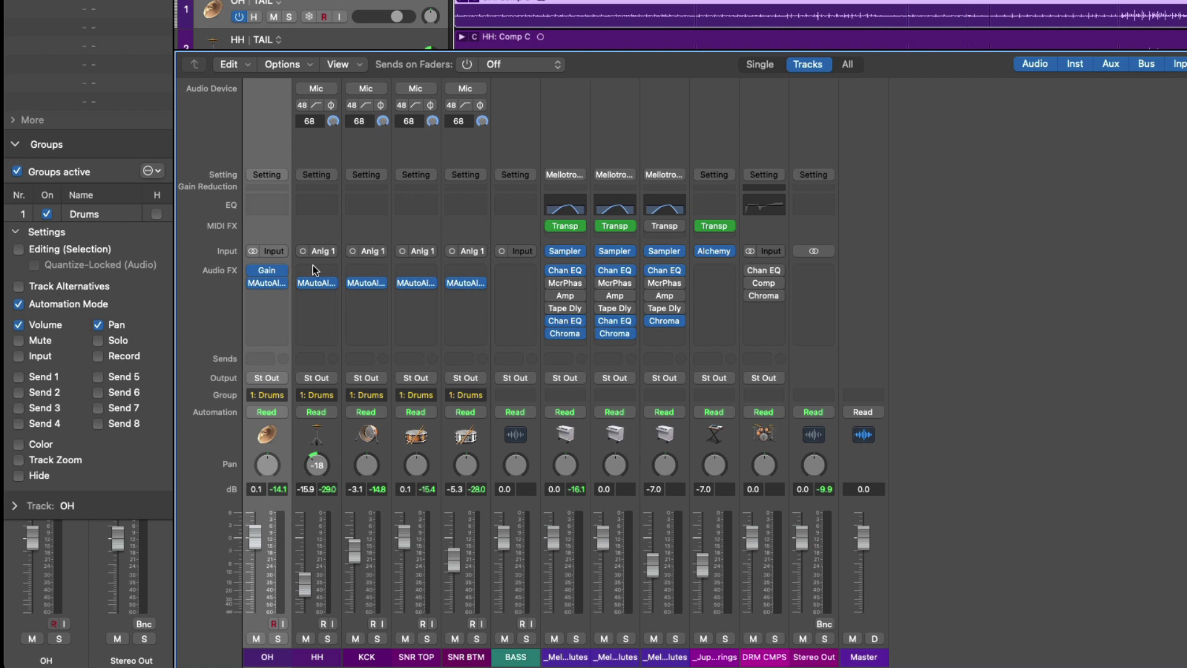
# Step: Put the first two Mellotron Flutes channels into new group 2, named 'Mellotron'
pyautogui.click(564, 656)
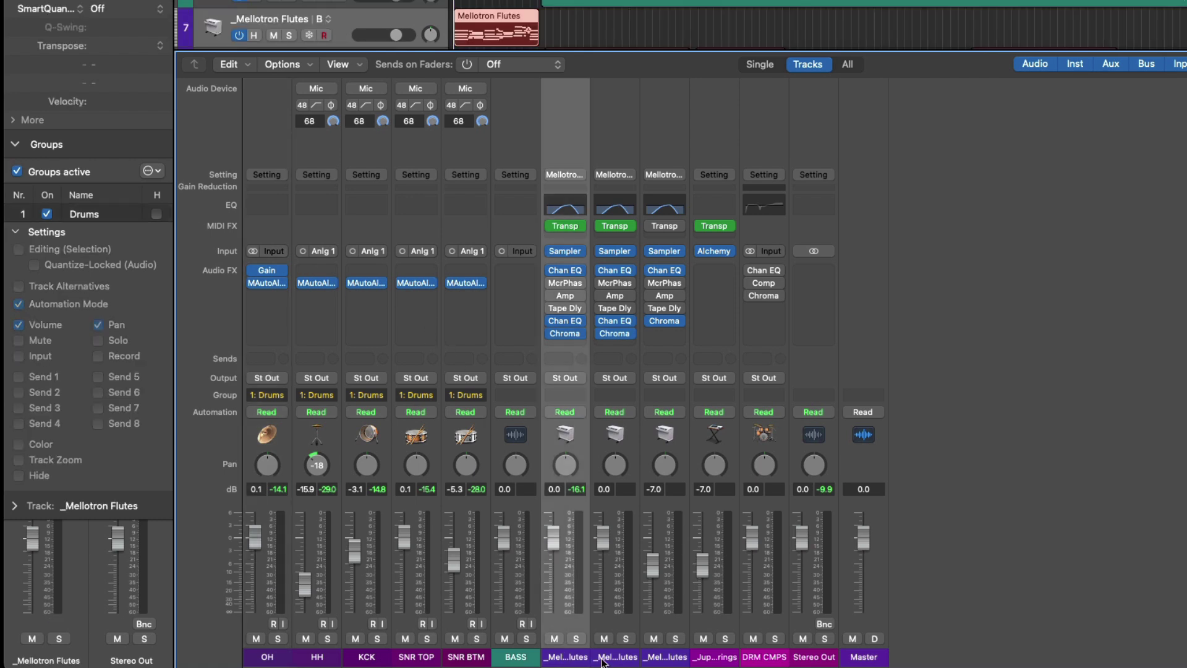
pyautogui.keyDown('shift'); pyautogui.click(607, 659); pyautogui.keyUp('shift')
pyautogui.click(577, 399)
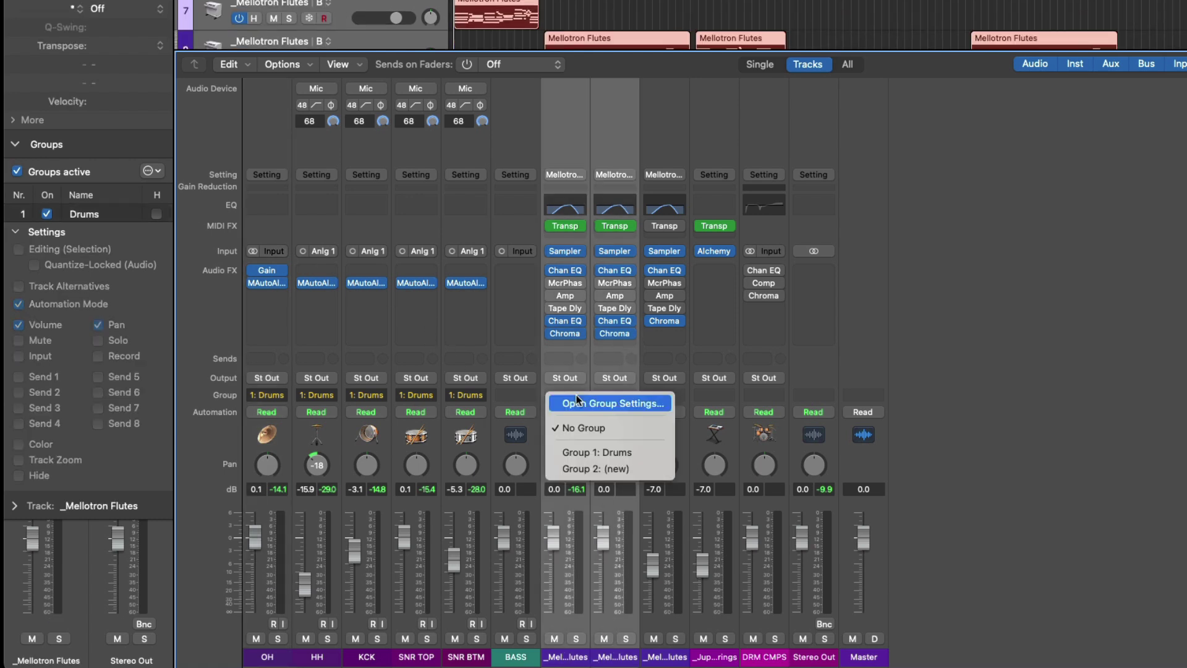
pyautogui.click(582, 469)
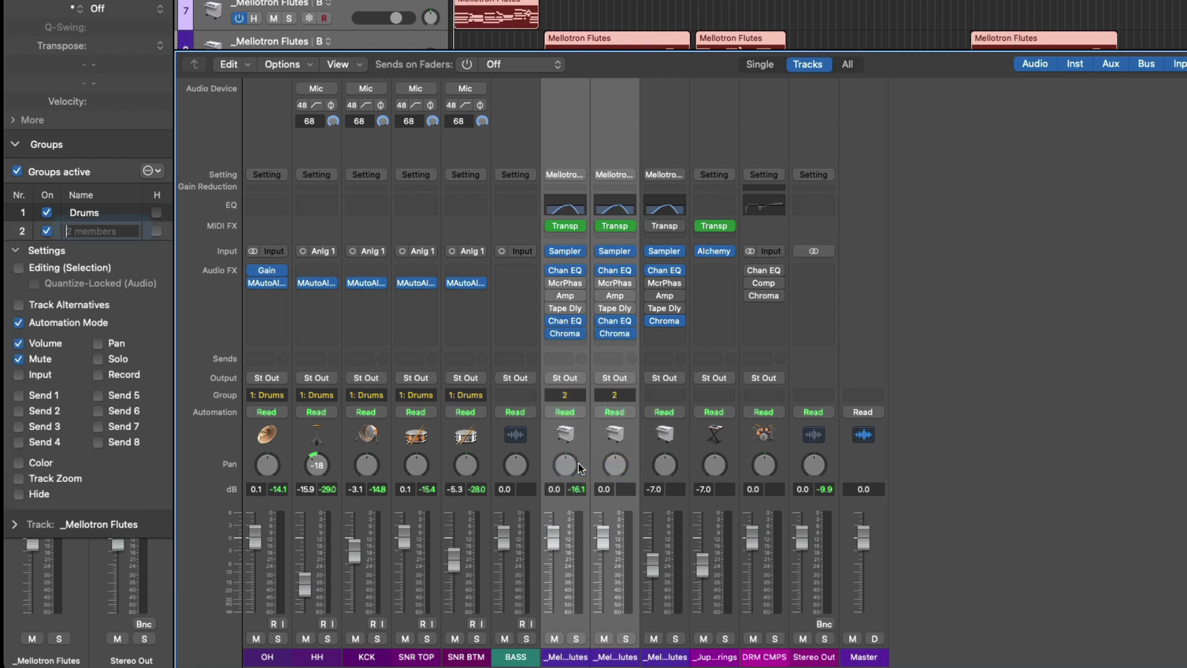
pyautogui.write('Mellotron')
pyautogui.press('Return')
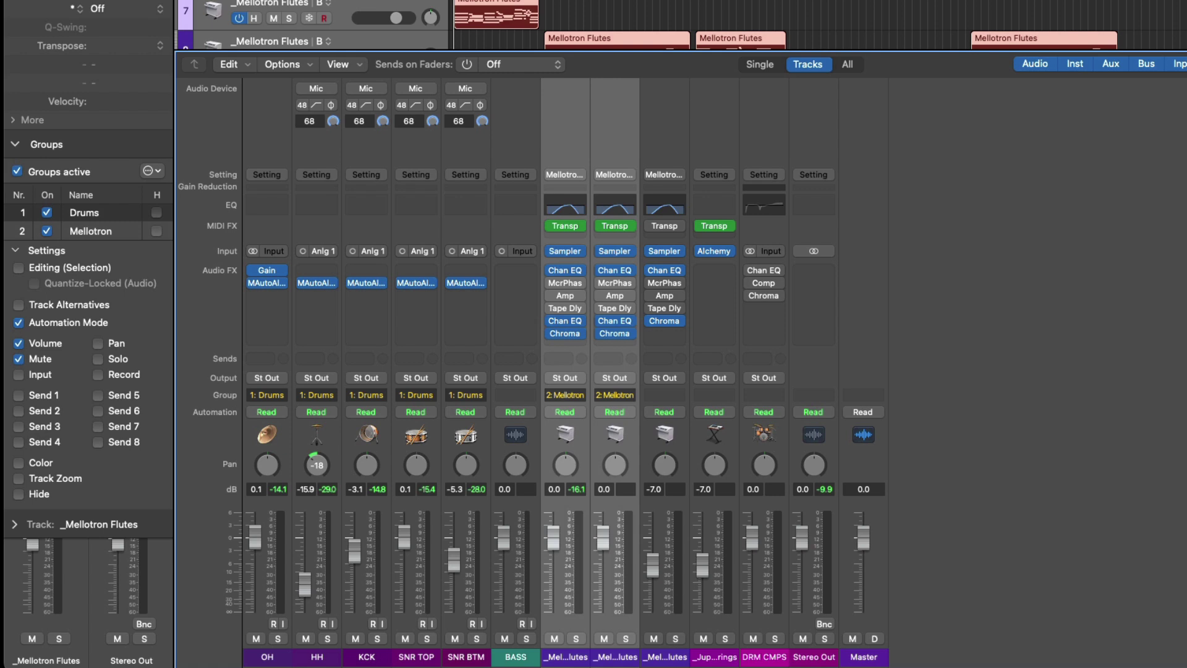
# Step: With groups suspended, lower the first Mellotron to -5.4 dB, then re-enable groups
pyautogui.press('g')
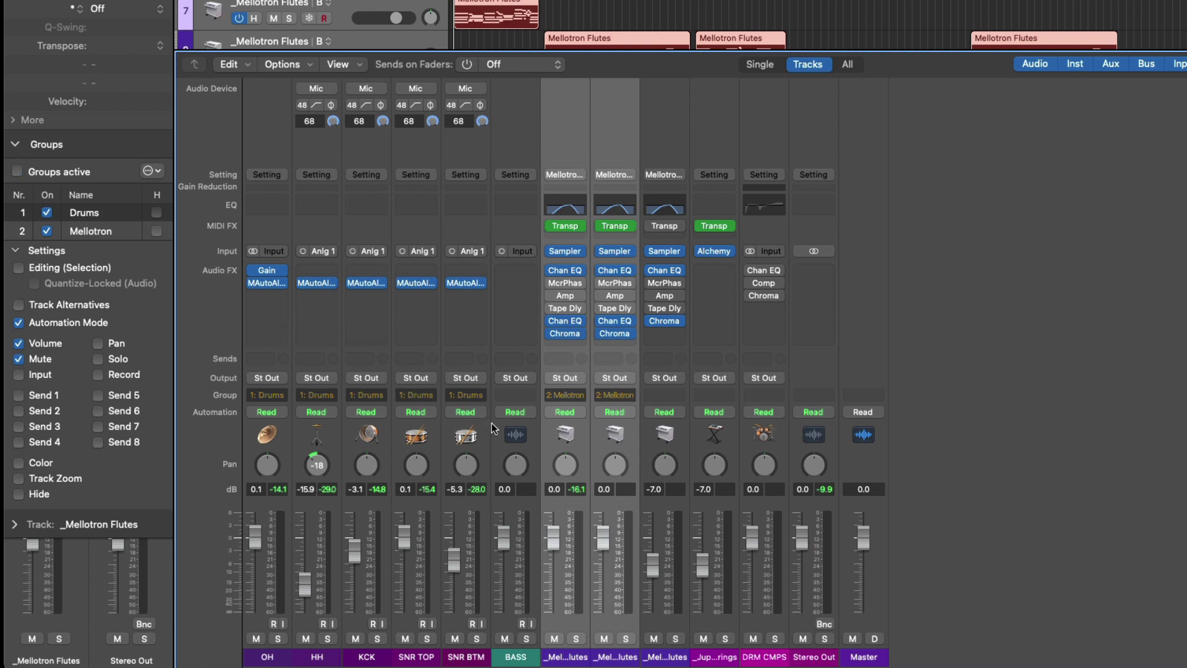
pyautogui.click(555, 656)
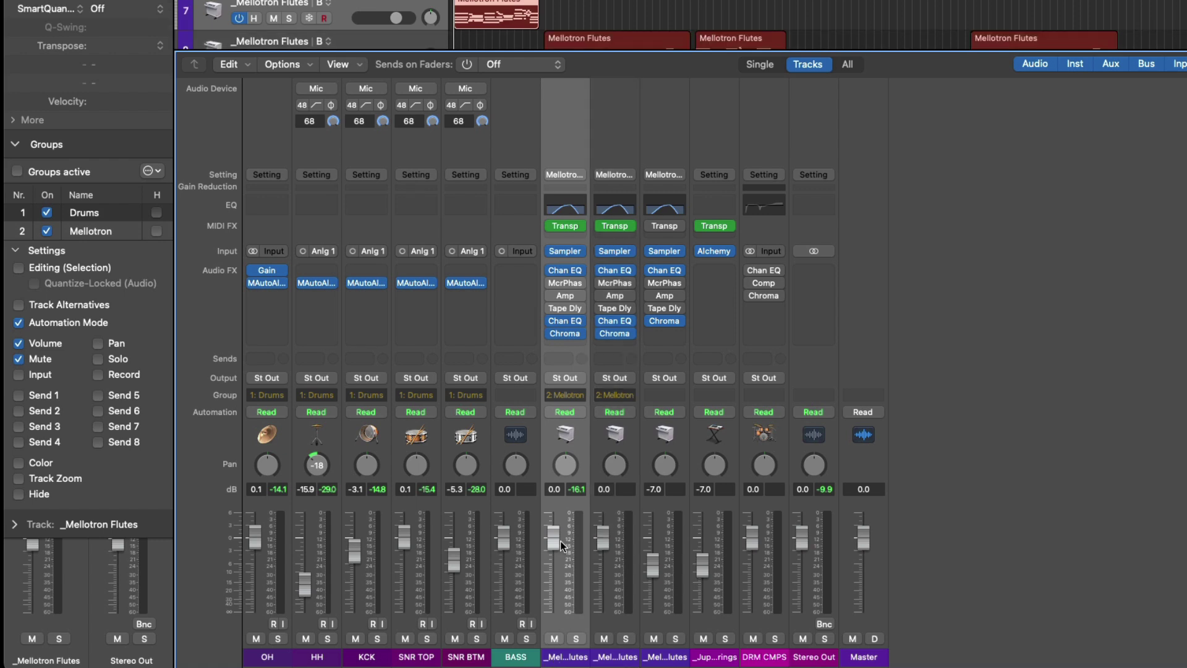
pyautogui.moveTo(563, 544); pyautogui.dragTo(561, 567)
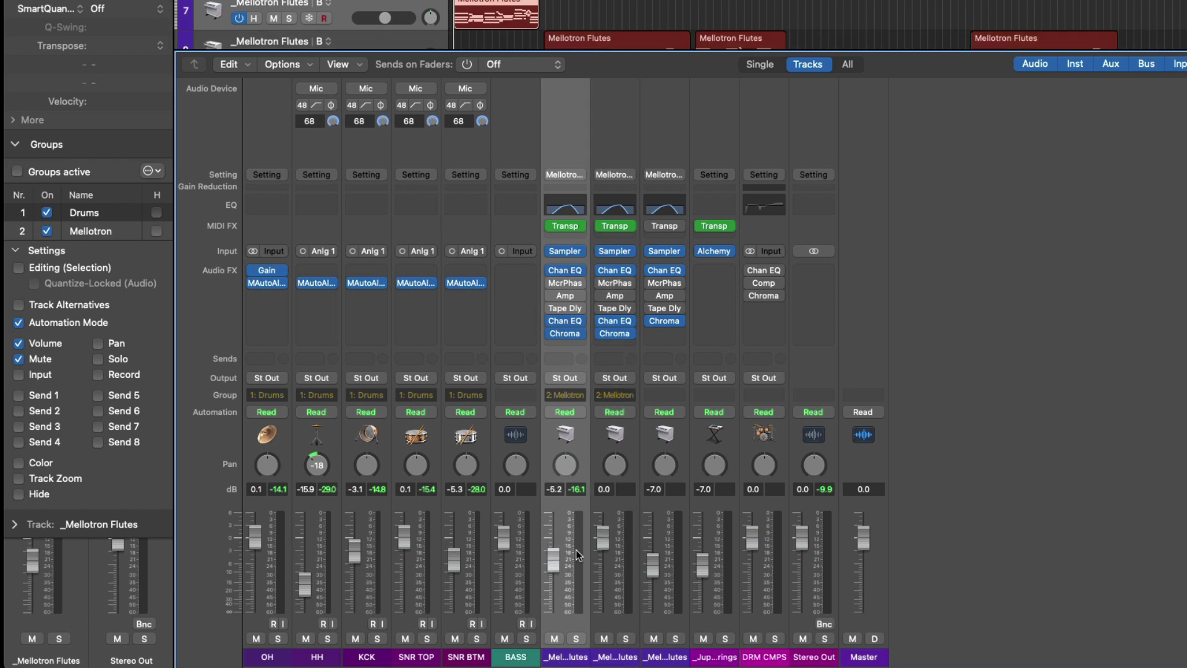
pyautogui.press('g')
pyautogui.moveTo(603, 536)
pyautogui.mouseDown()
pyautogui.moveTo(603, 559)
pyautogui.moveTo(602, 537)
pyautogui.mouseUp()
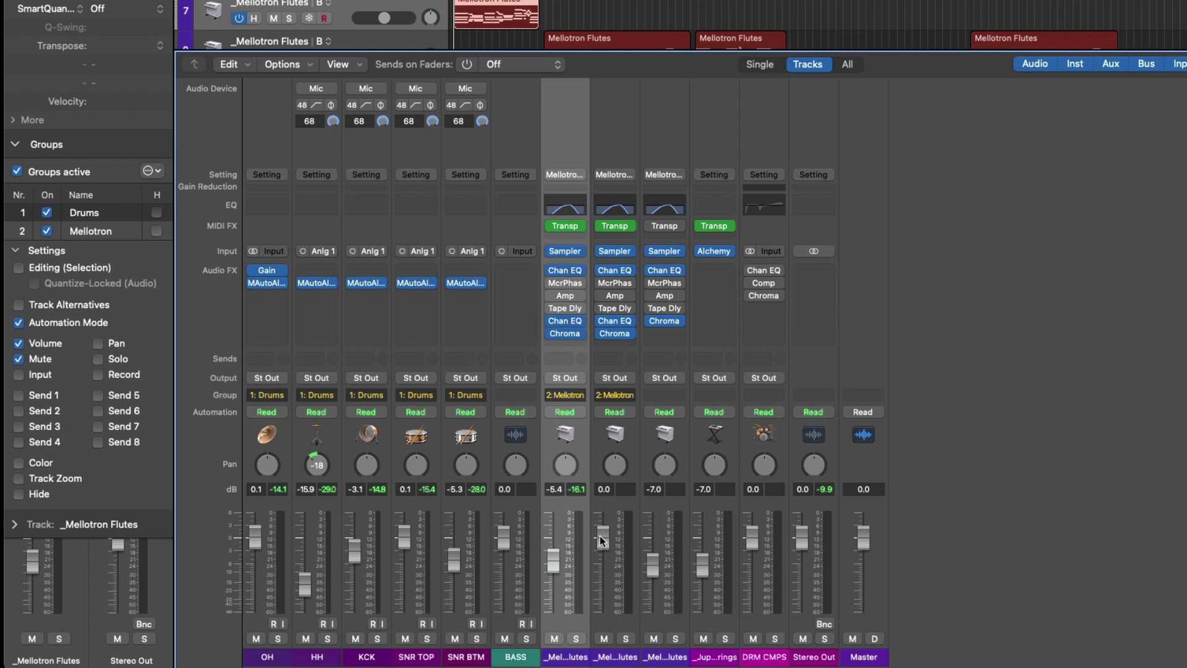
# Step: Add the third Mellotron Flutes channel and the strings channel to the Mellotron group
pyautogui.click(671, 395)
pyautogui.click(713, 396)
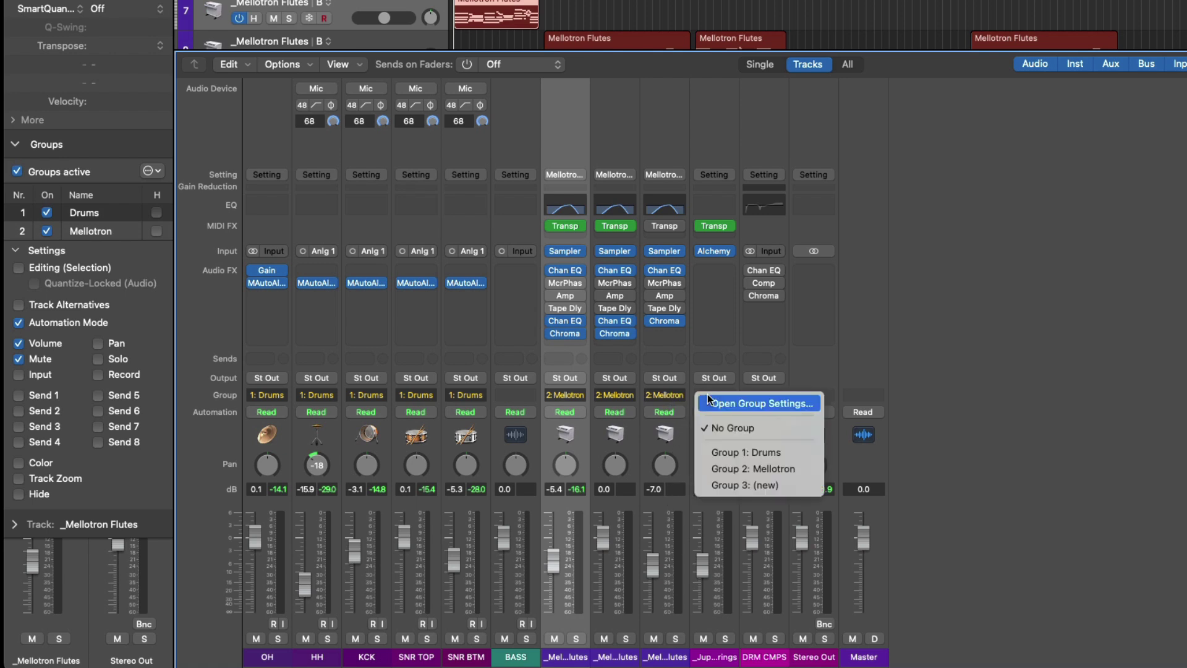
pyautogui.click(716, 469)
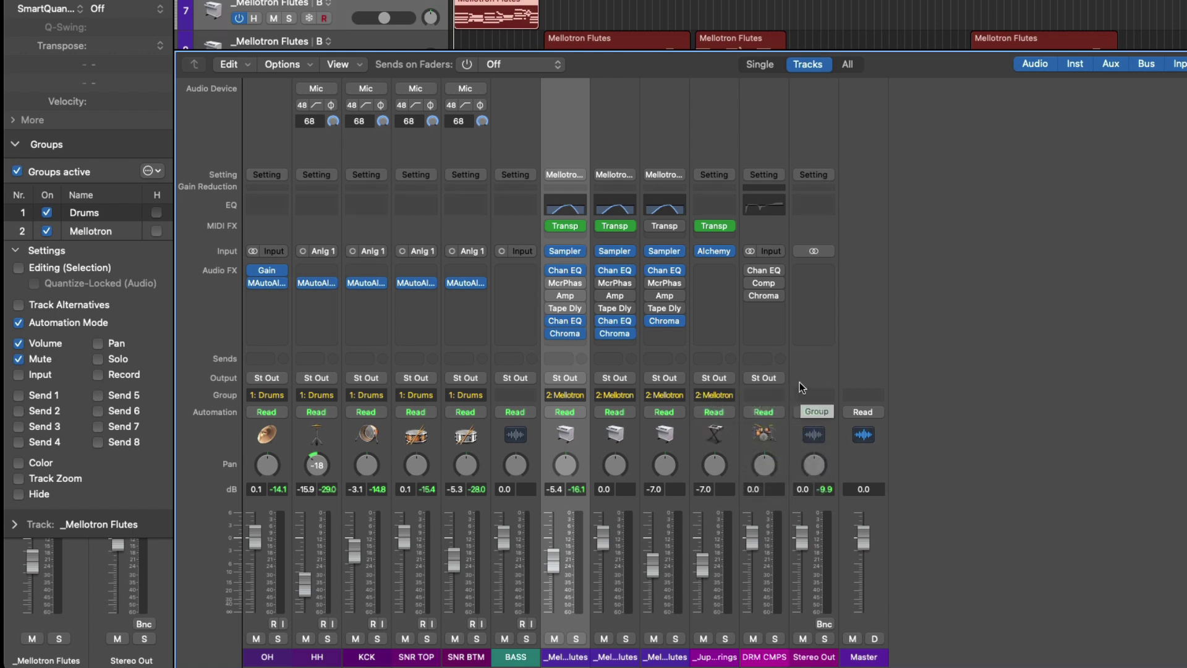
# Step: Clear the group on all four selected strips, then reassign them to Mellotron together
pyautogui.keyDown('shift'); pyautogui.click(716, 657); pyautogui.keyUp('shift')
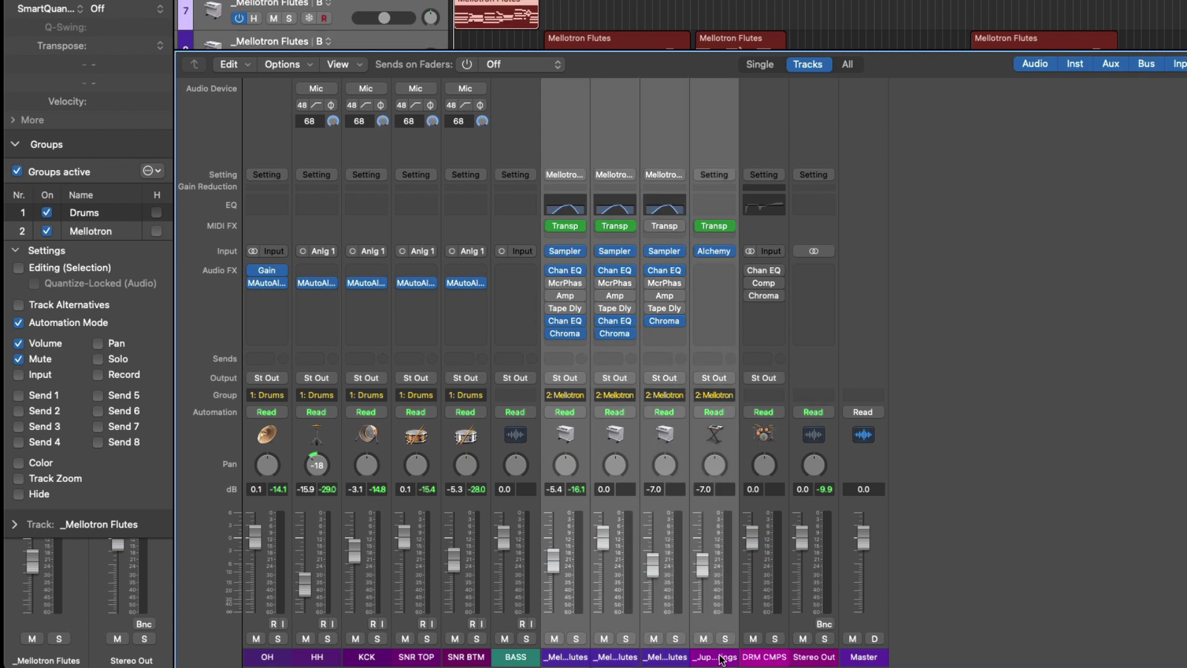
pyautogui.click(585, 395)
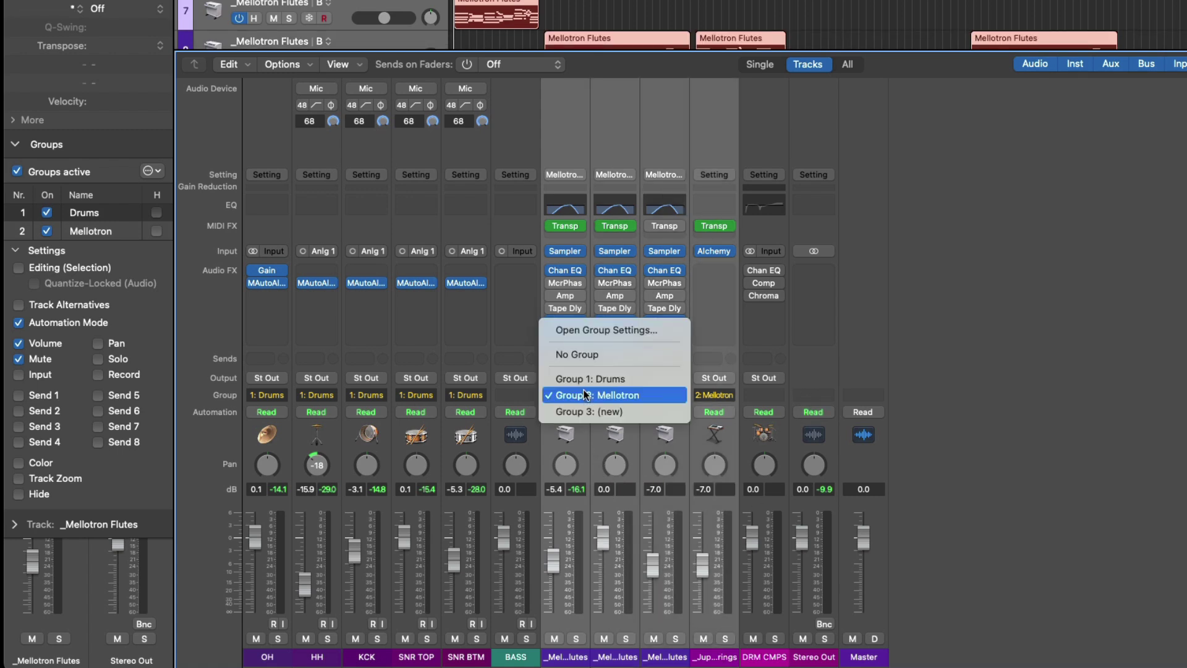
pyautogui.click(613, 357)
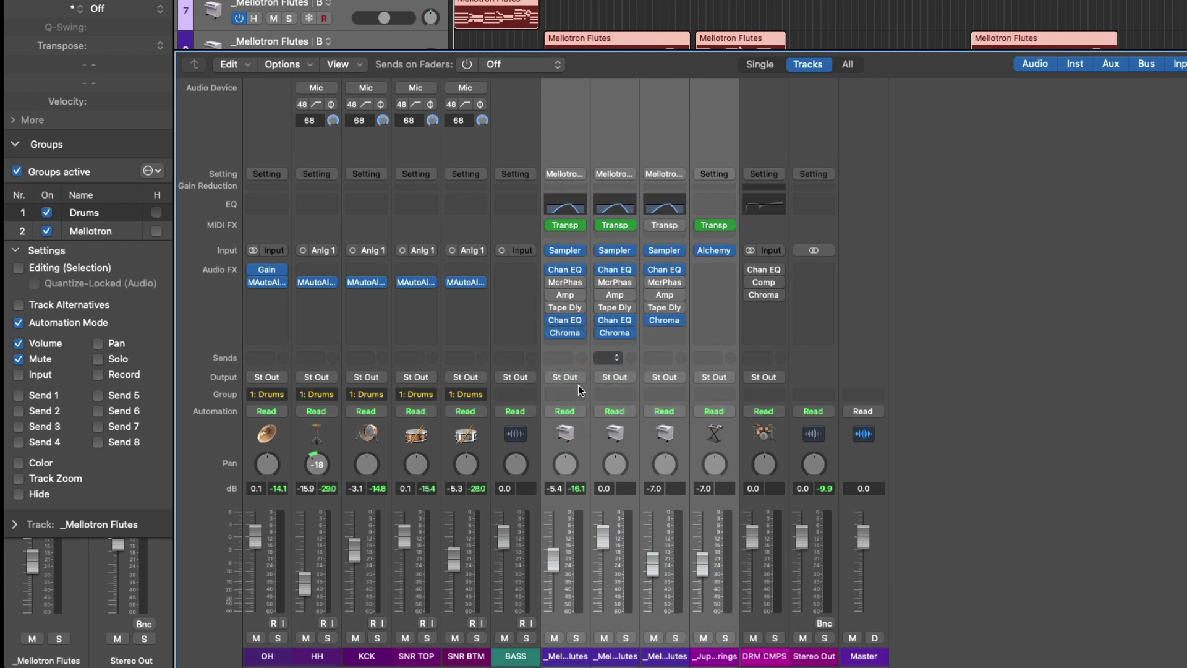
pyautogui.click(576, 394)
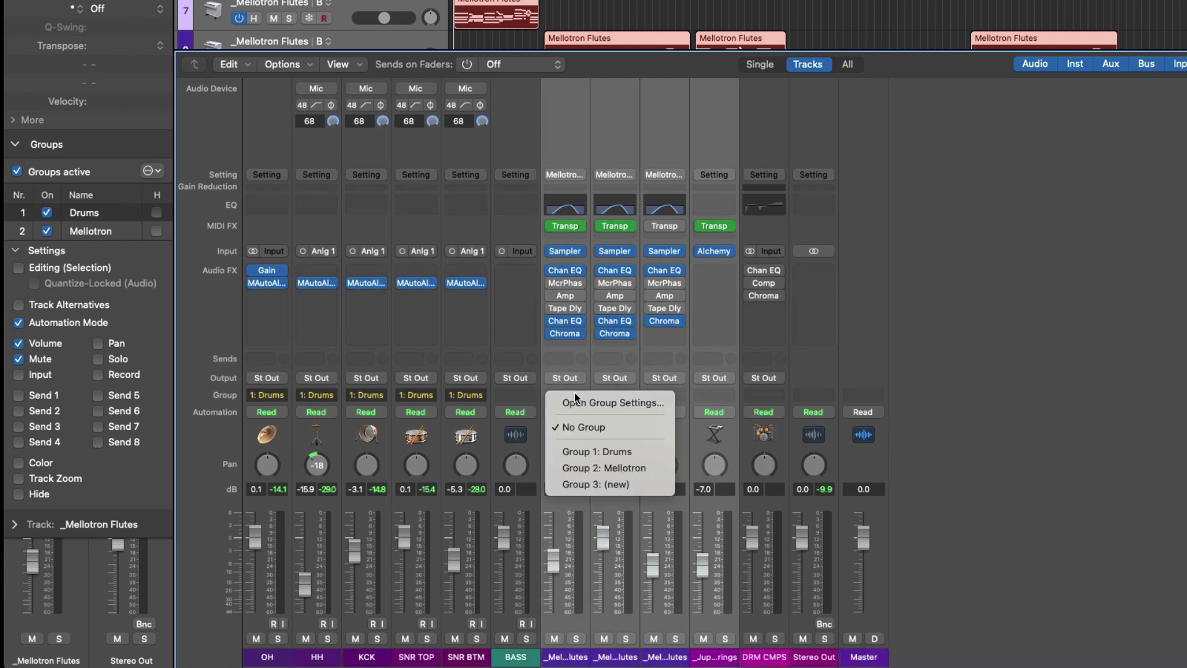
pyautogui.click(565, 469)
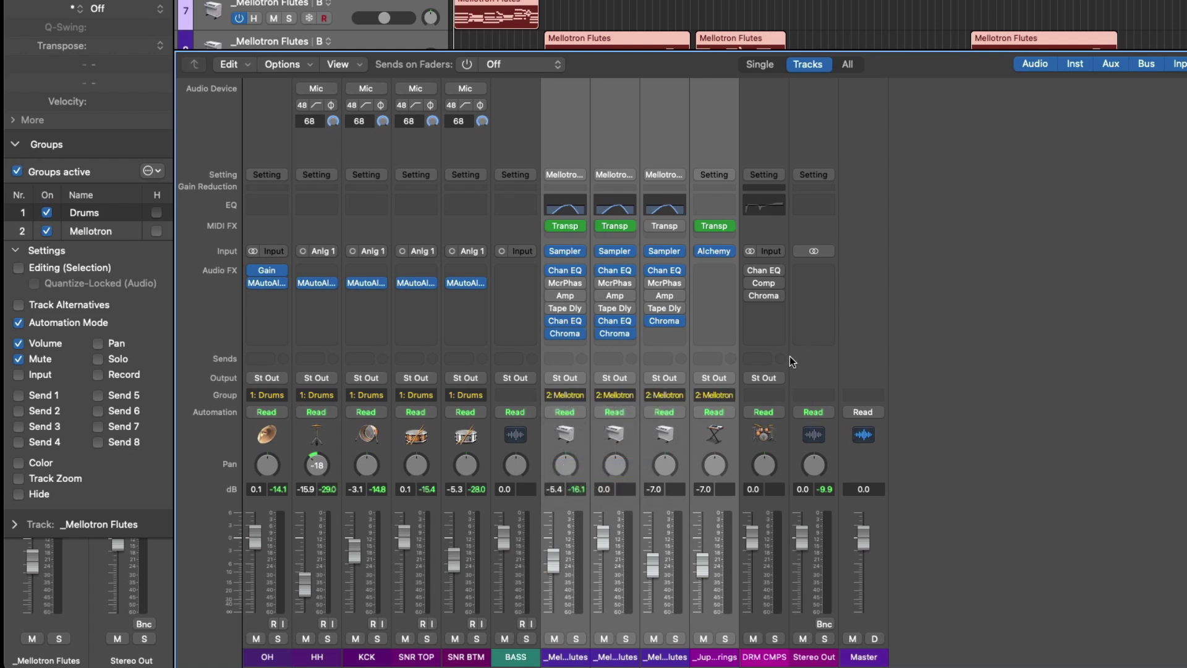
pyautogui.click(531, 394)
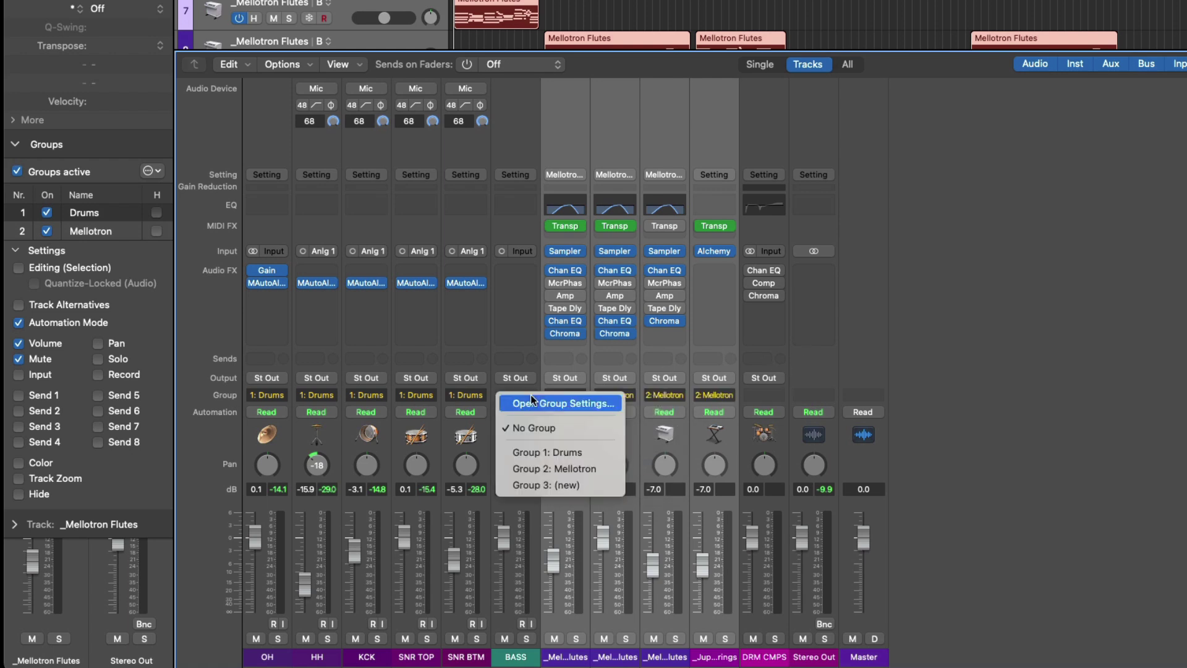
# Step: Create group 3 'Bass + Kick' on BASS and add KCK to it
pyautogui.click(587, 485)
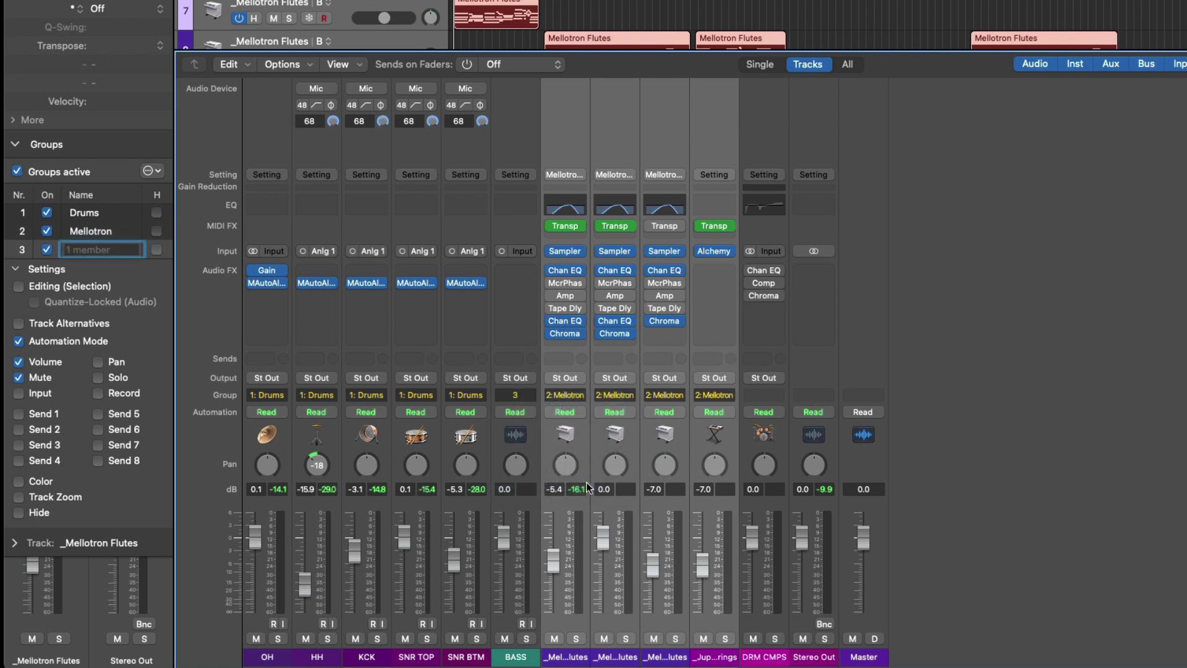
pyautogui.write('Bass + Kick')
pyautogui.press('Return')
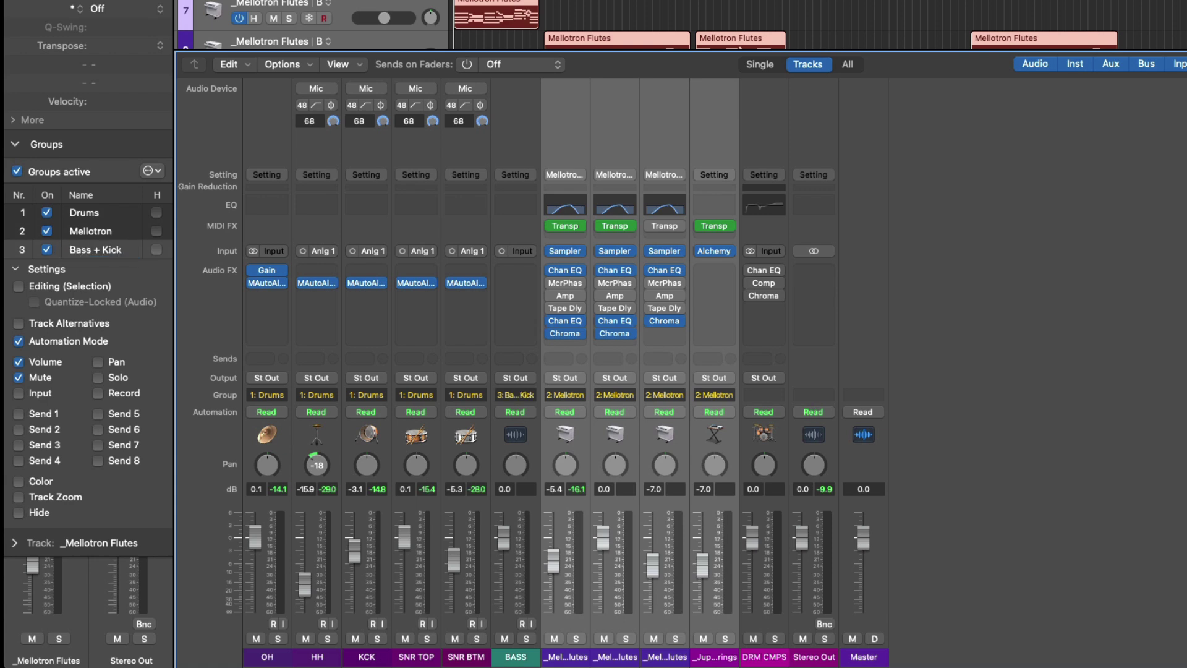
pyautogui.click(379, 395)
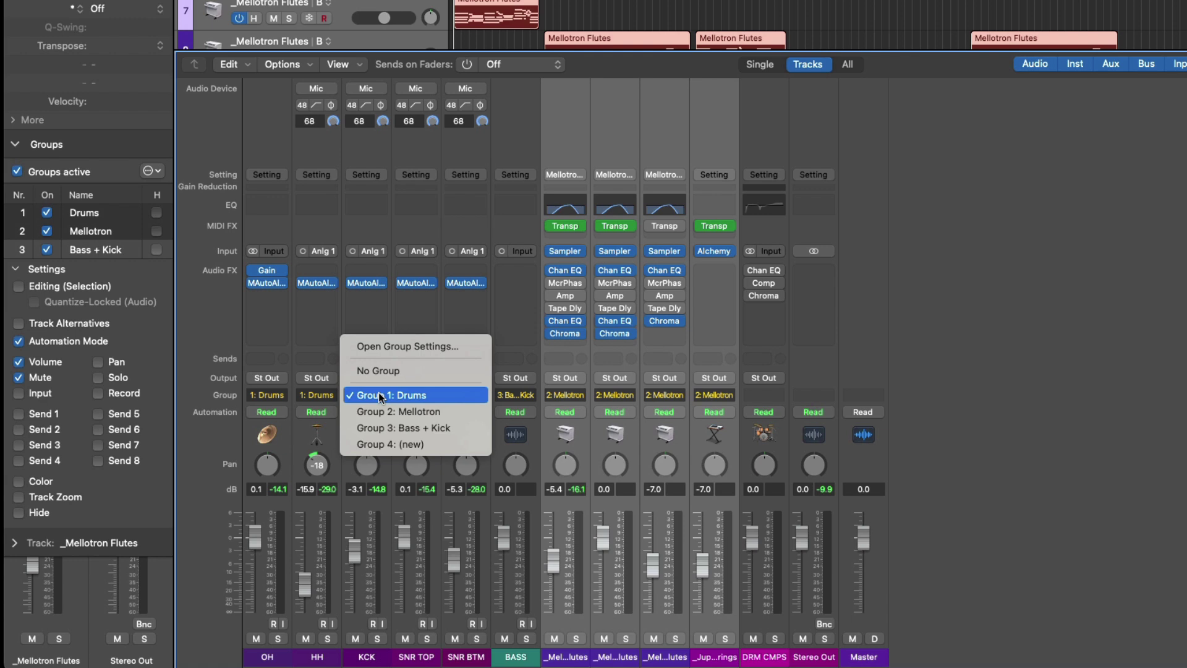
pyautogui.click(380, 428)
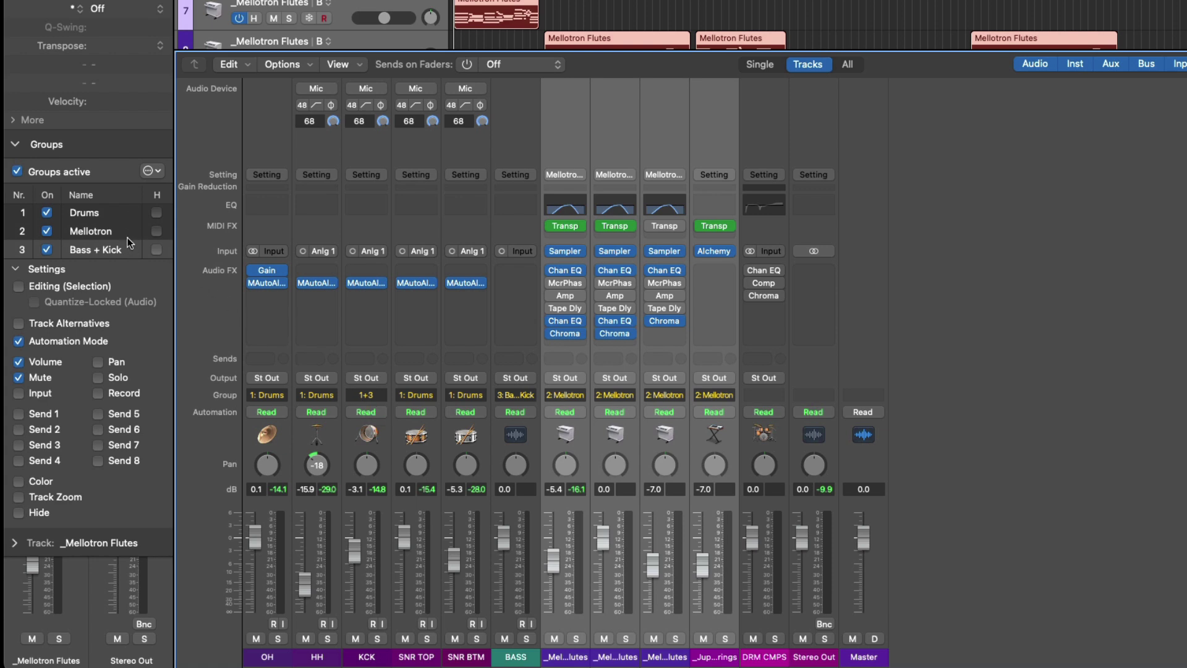
# Step: Compare the Drums and Bass + Kick group settings while moving the BASS and KCK faders
pyautogui.click(125, 217)
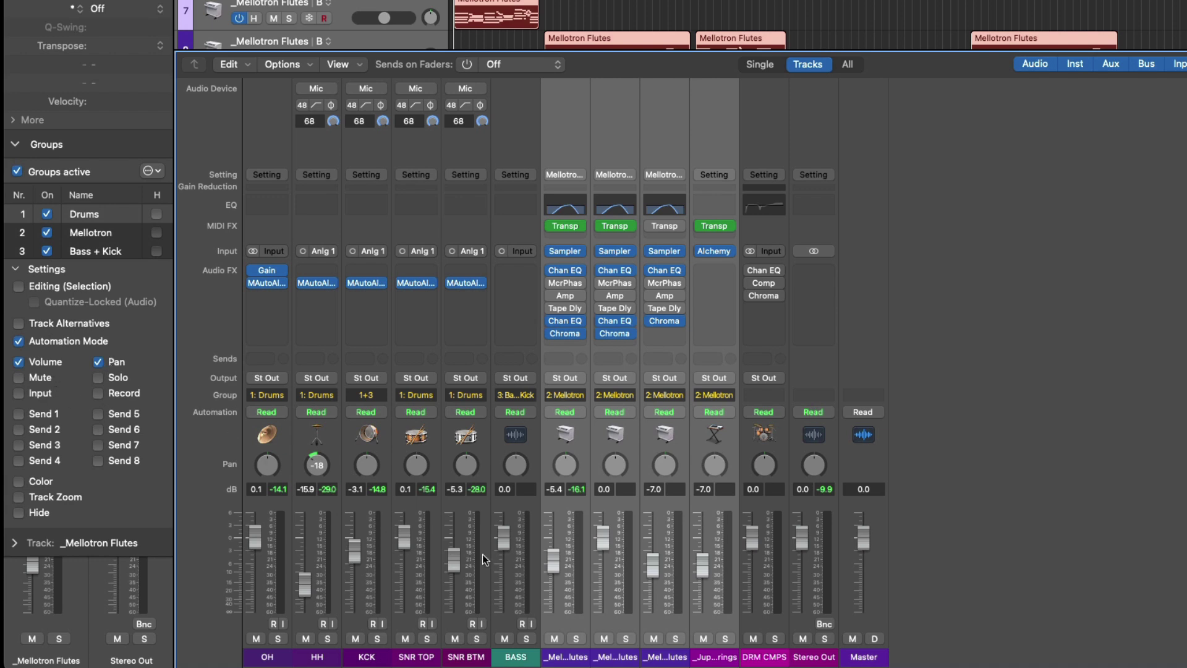
pyautogui.moveTo(504, 538); pyautogui.dragTo(504, 555)
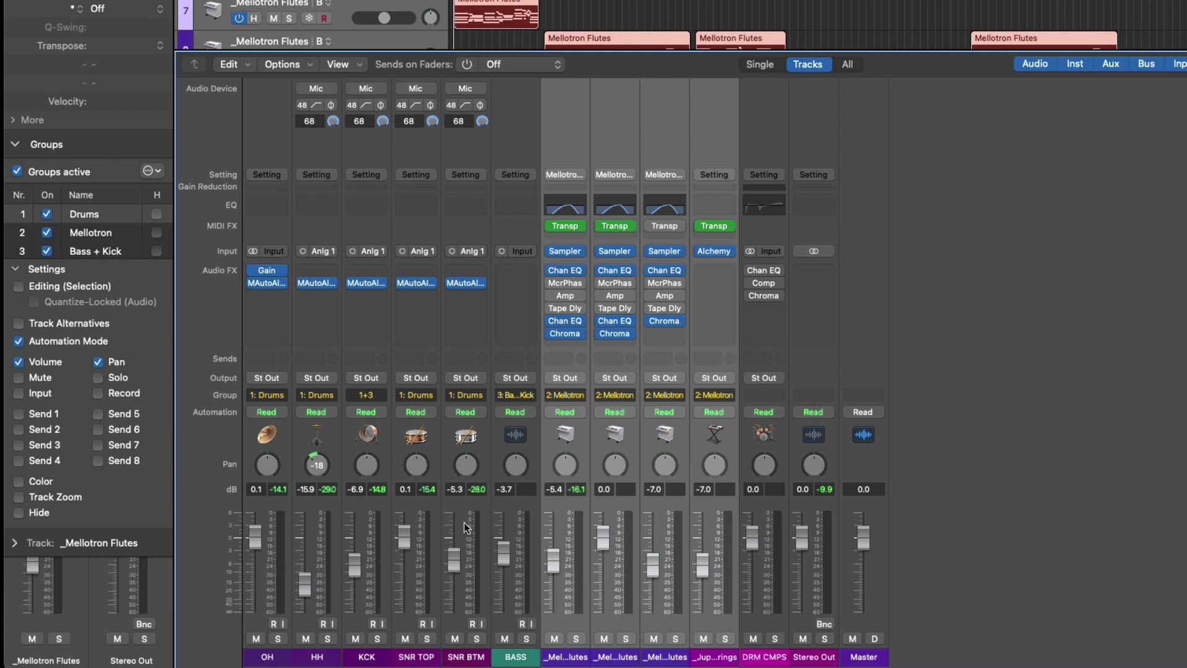
pyautogui.click(115, 250)
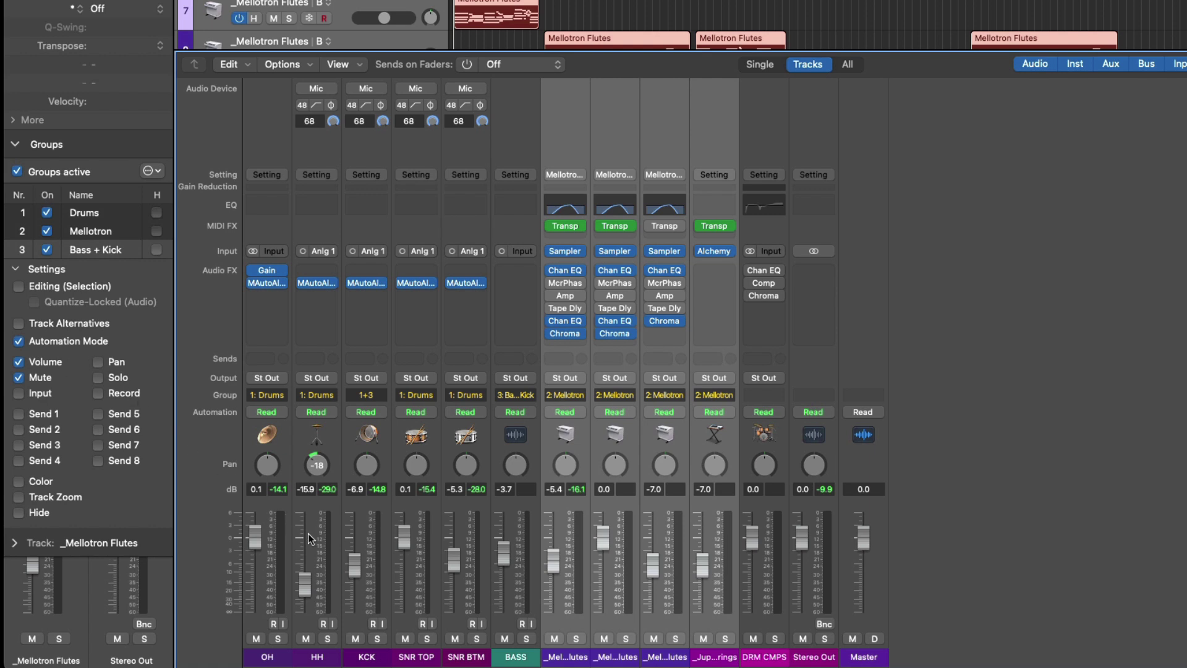
pyautogui.moveTo(347, 559)
pyautogui.mouseDown()
pyautogui.moveTo(348, 547)
pyautogui.moveTo(348, 559)
pyautogui.mouseUp()
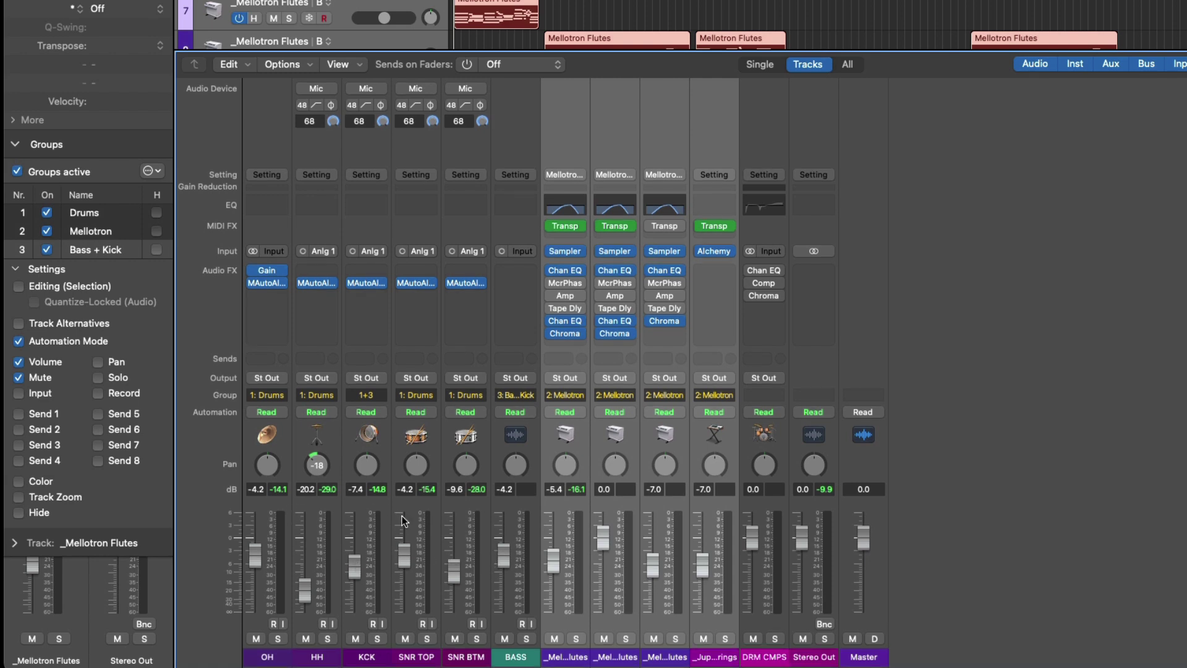
pyautogui.click(128, 220)
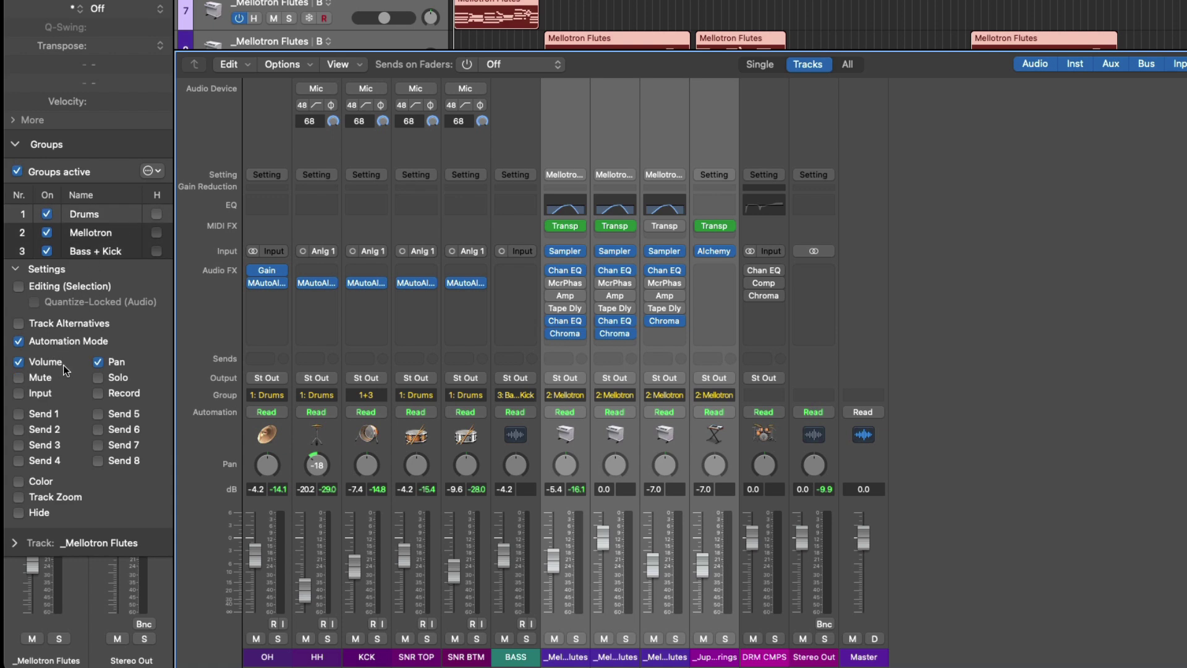
pyautogui.click(258, 659)
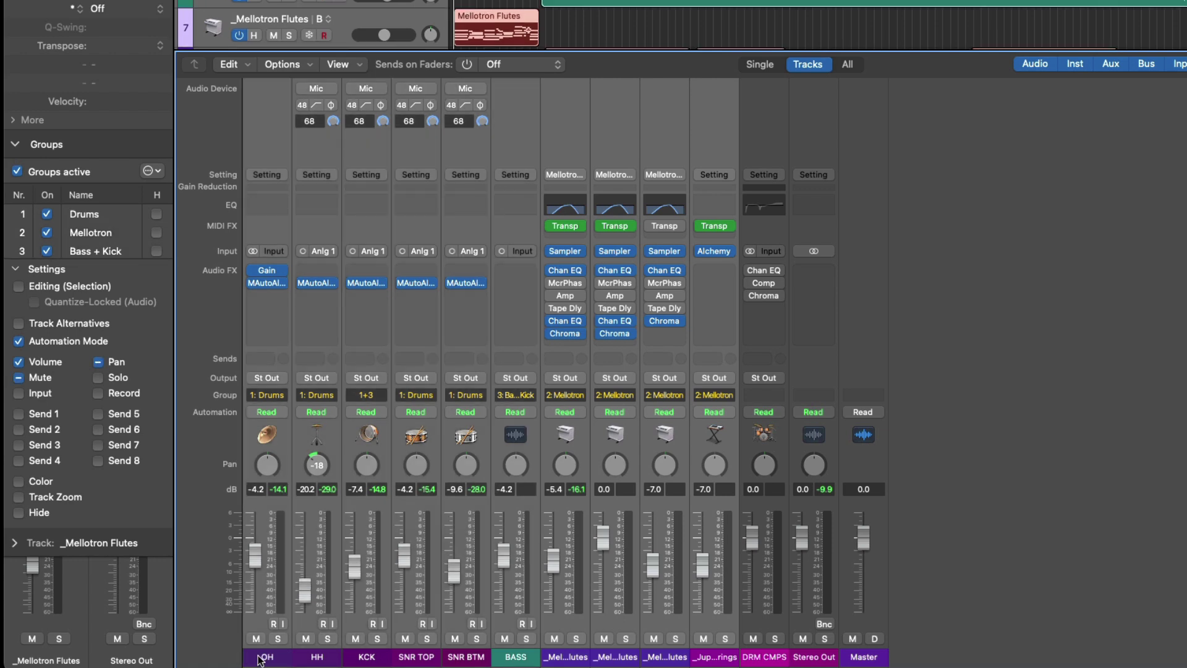
pyautogui.click(281, 394)
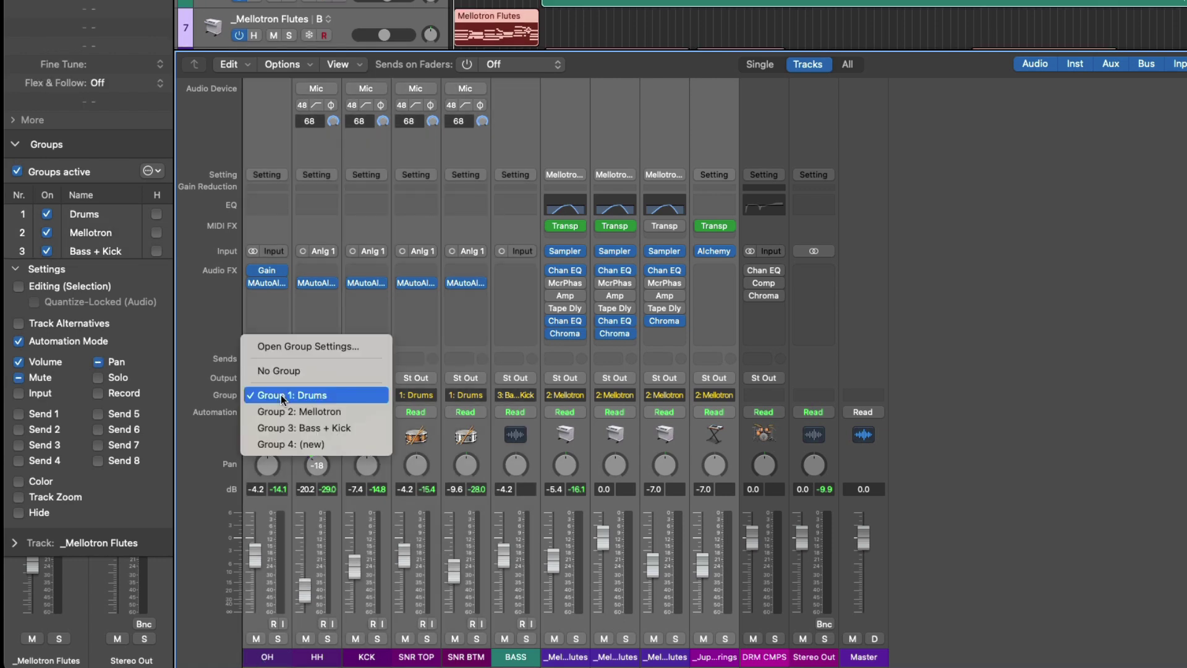
pyautogui.click(286, 444)
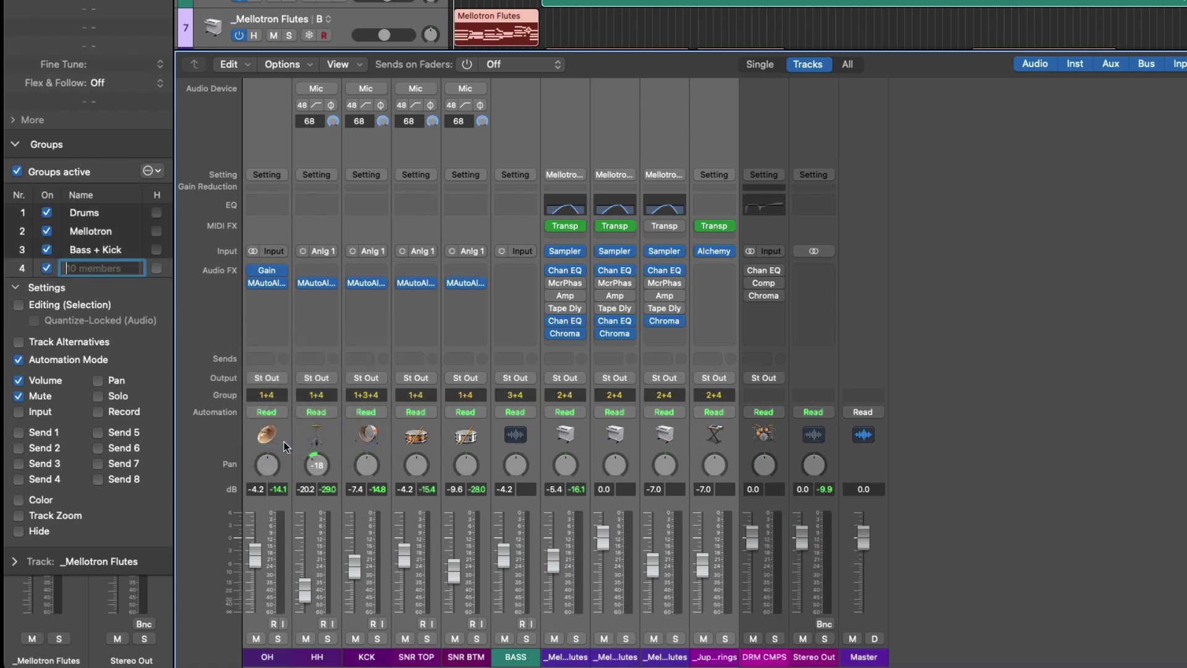
pyautogui.write('Full Mix')
pyautogui.press('Return')
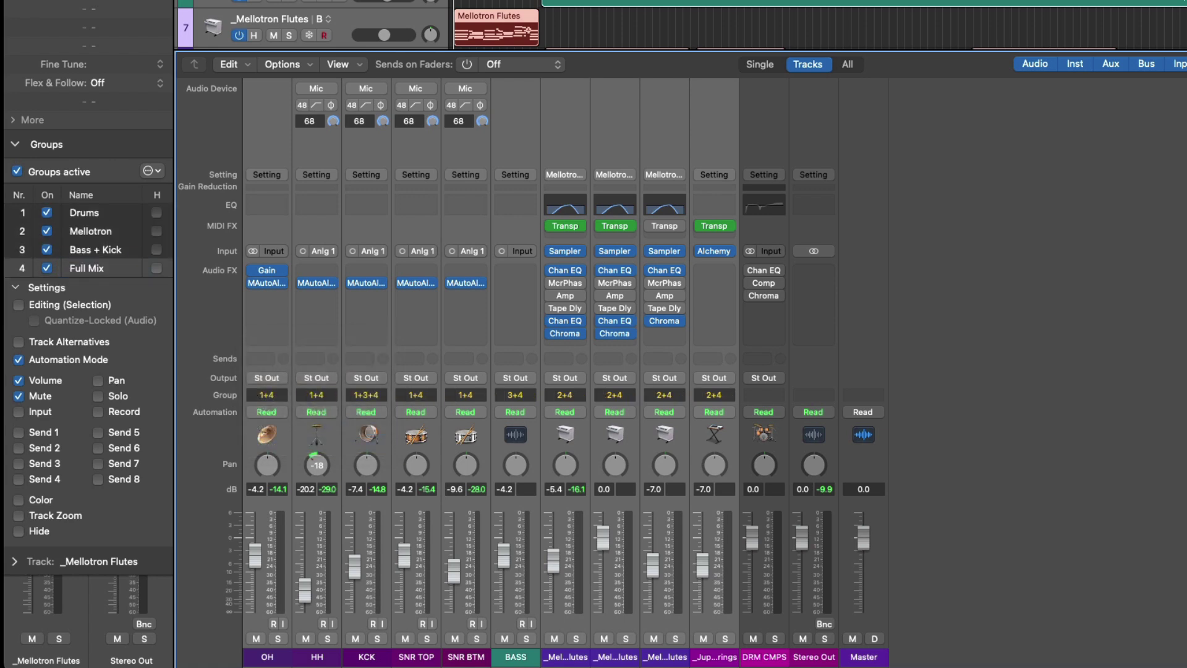
pyautogui.click(49, 381)
pyautogui.click(43, 396)
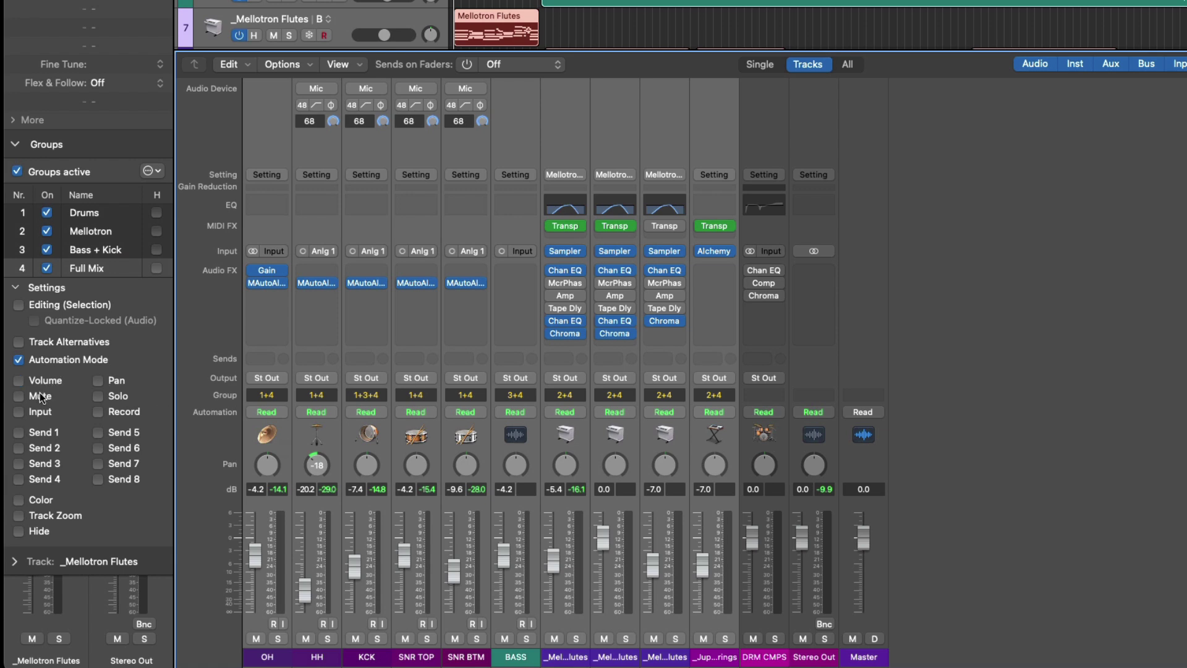
pyautogui.click(48, 362)
pyautogui.rightClick(127, 269)
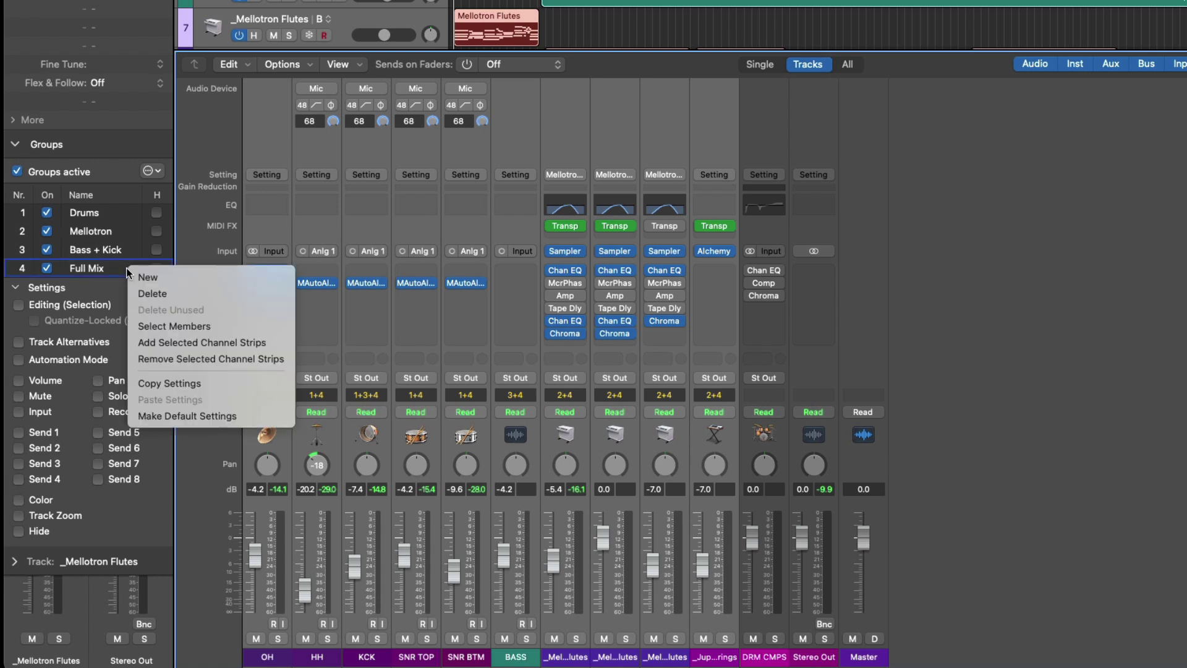
pyautogui.click(174, 295)
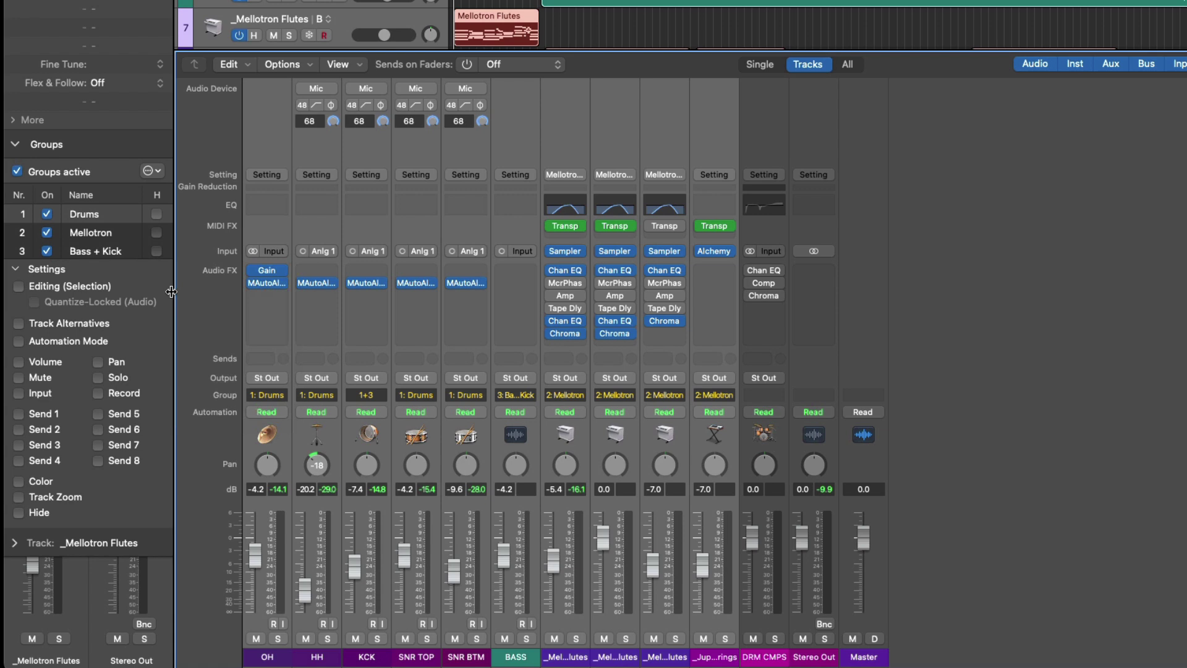
pyautogui.click(127, 216)
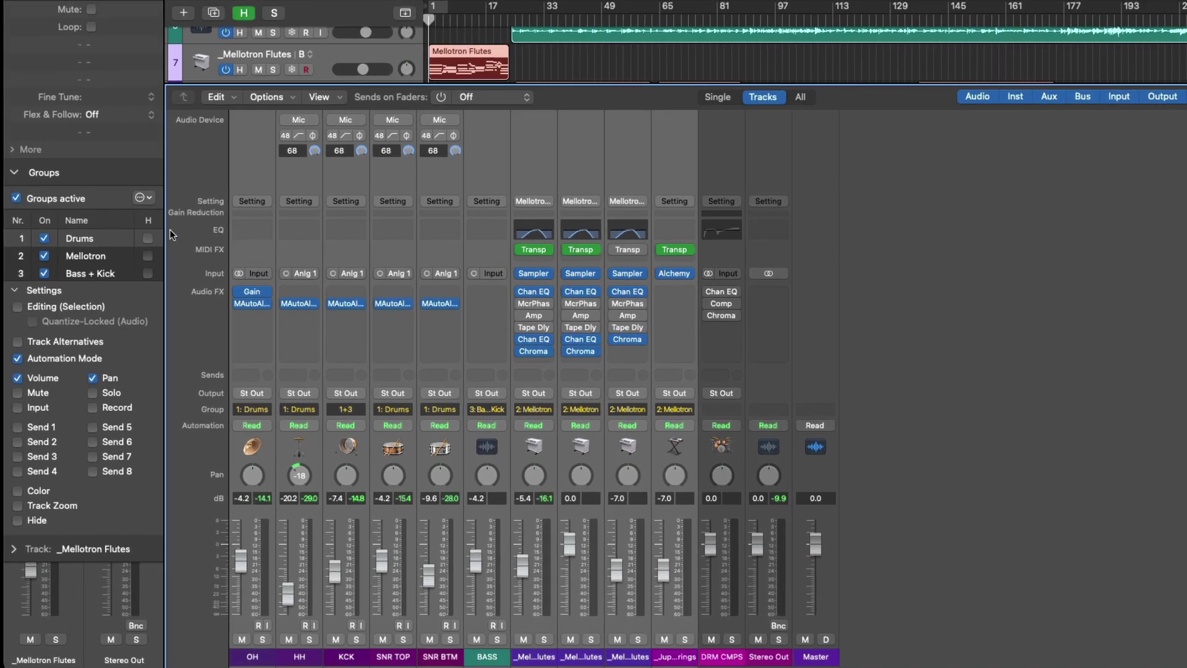
# Step: Back in the tracks area, mute the KCK, bass, Mellotron and strings tracks
pyautogui.press('x')
pyautogui.click(327, 234)
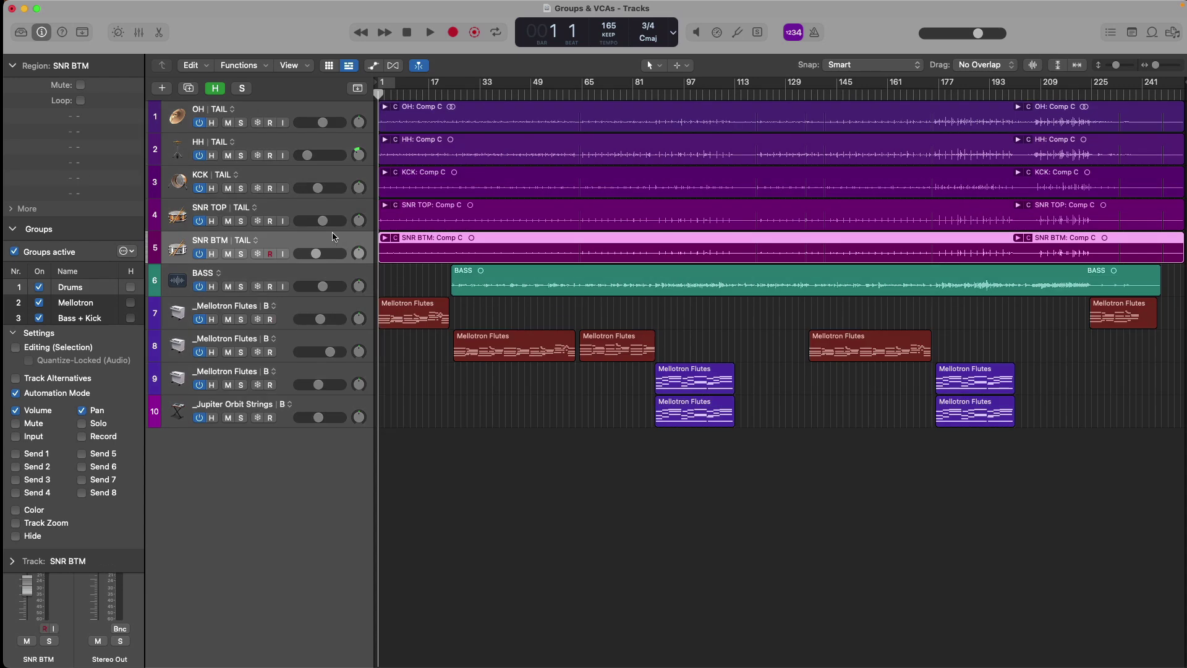
pyautogui.moveTo(228, 286); pyautogui.dragTo(228, 427)
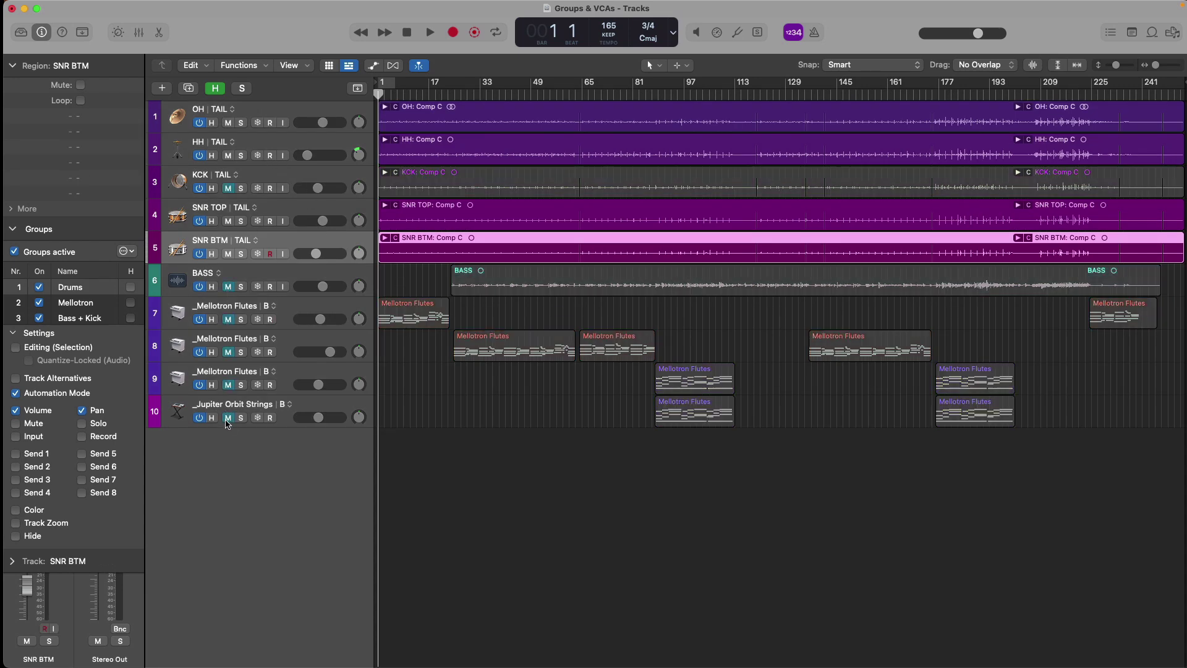
pyautogui.scroll(5, 495, 312)
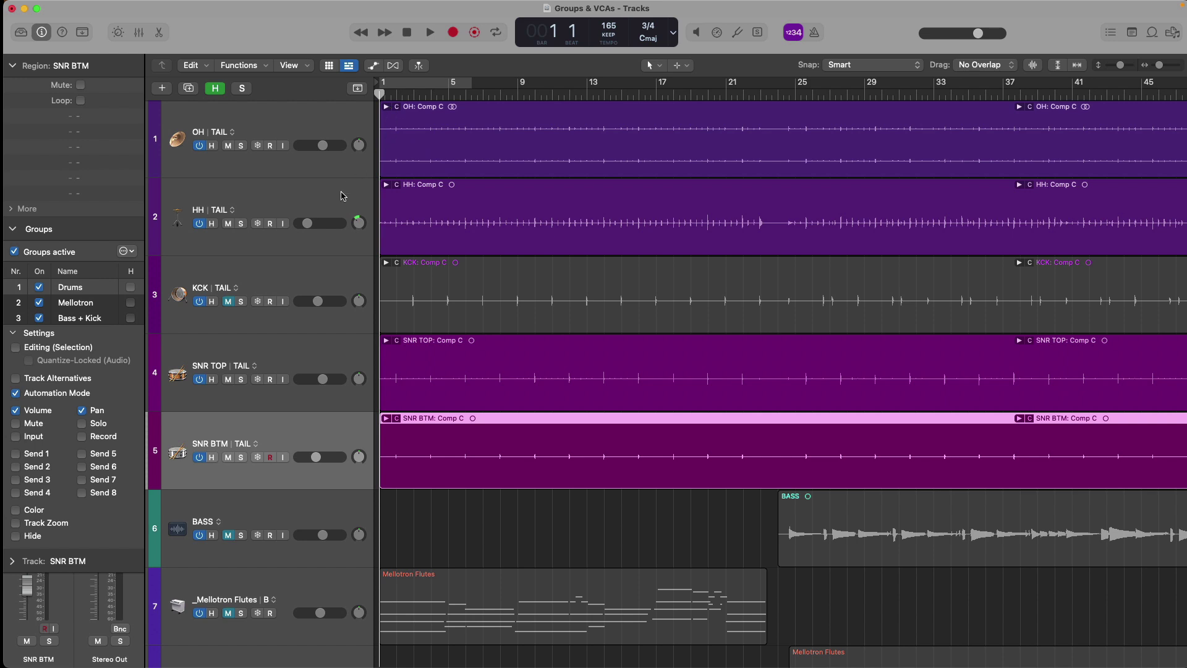
# Step: From the KCK track, set Bass + Kick to link volume and mute but not pan
pyautogui.click(300, 271)
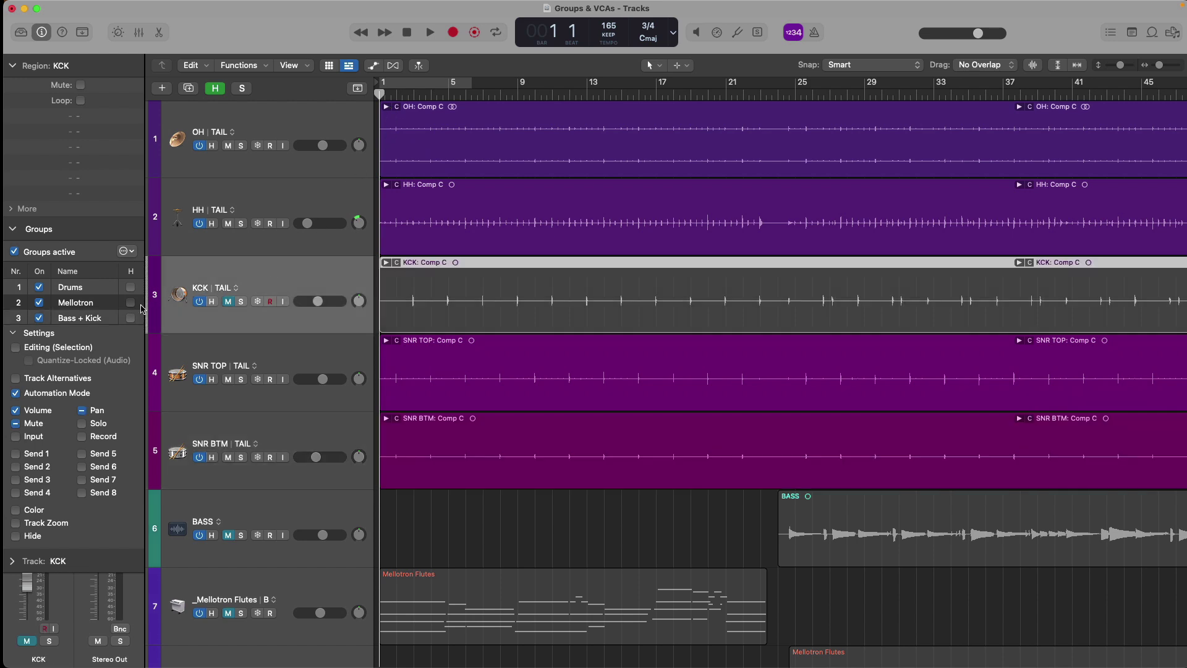
pyautogui.click(75, 318)
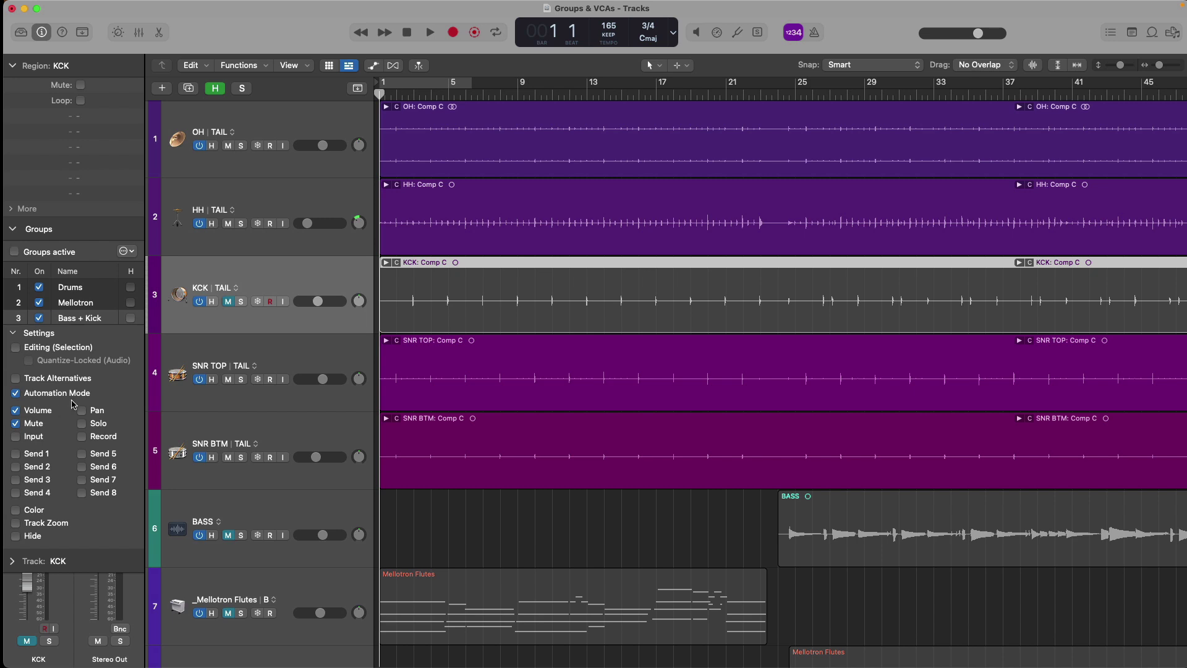
pyautogui.click(227, 316)
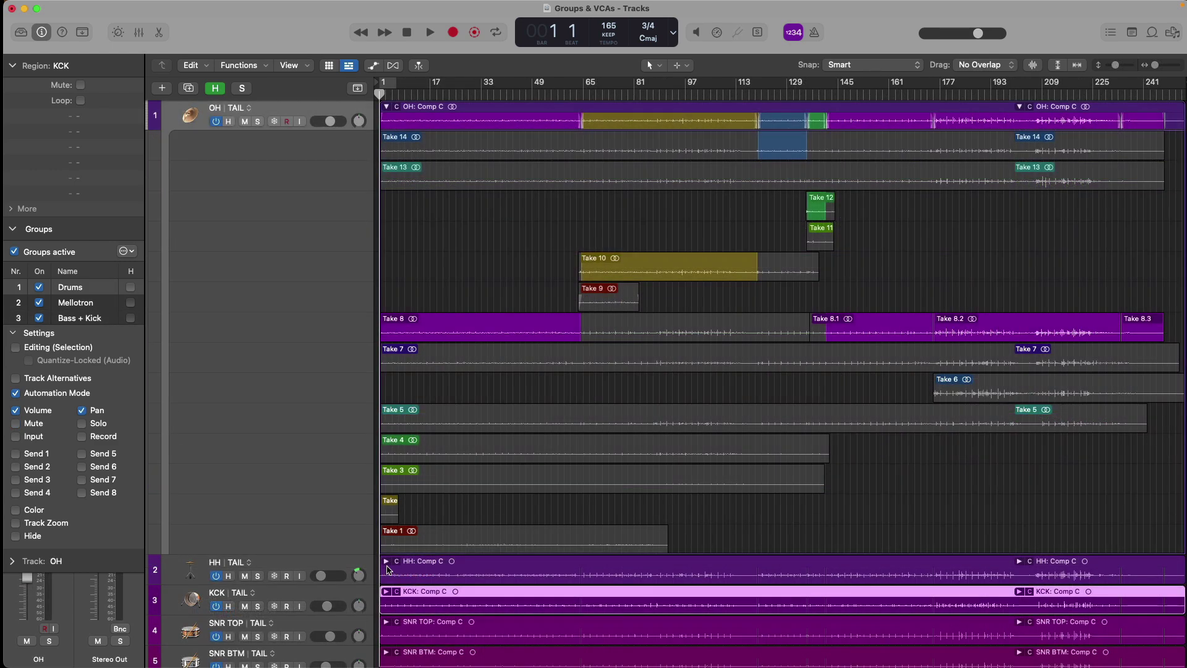
# Step: Expand the hi-hat take folder and comp an early section from Take 14
pyautogui.click(386, 562)
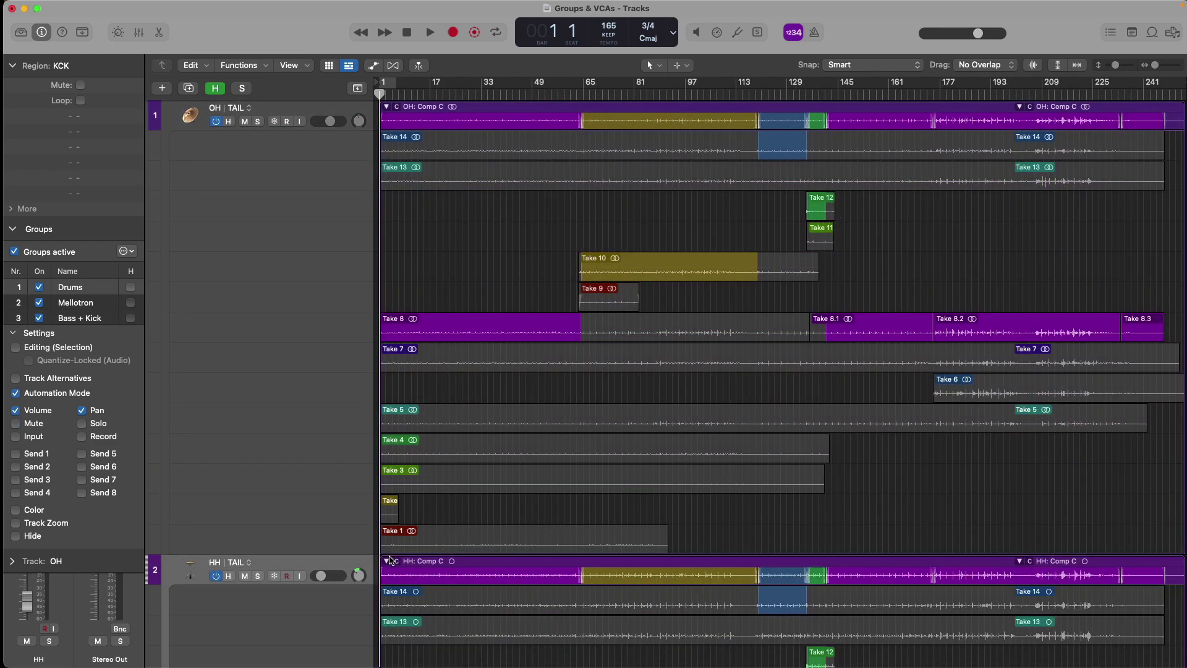
pyautogui.scroll(-5, 479, 516)
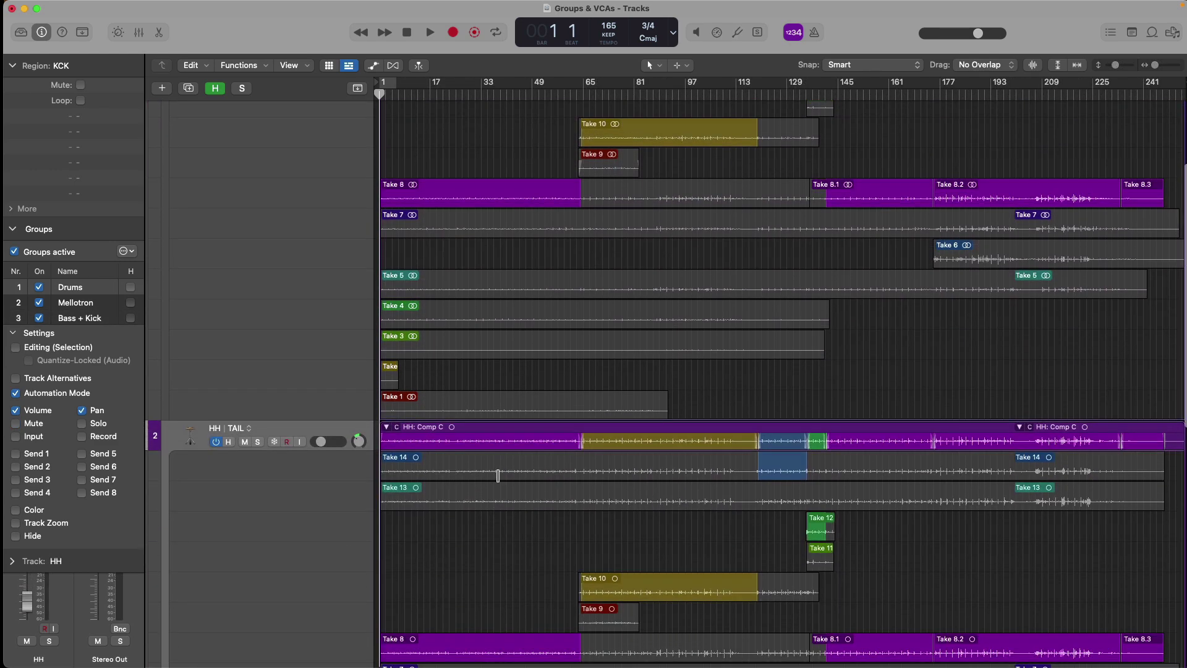
pyautogui.moveTo(498, 473); pyautogui.dragTo(543, 471)
pyautogui.scroll(5, 494, 371)
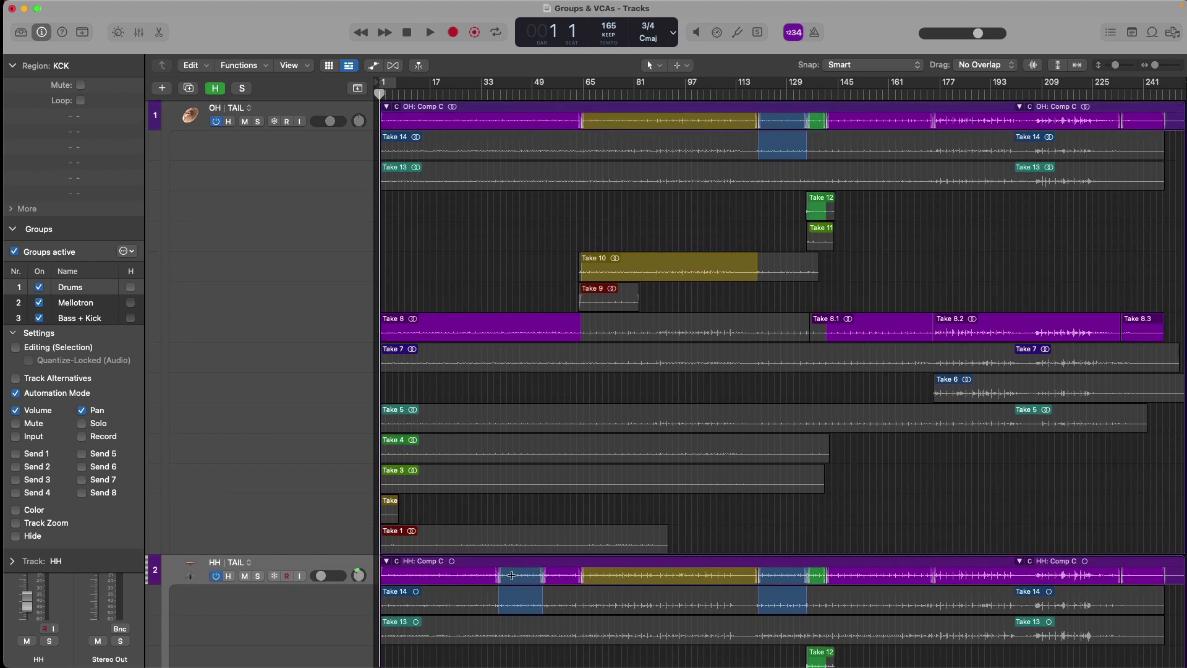
pyautogui.scroll(-3, 511, 576)
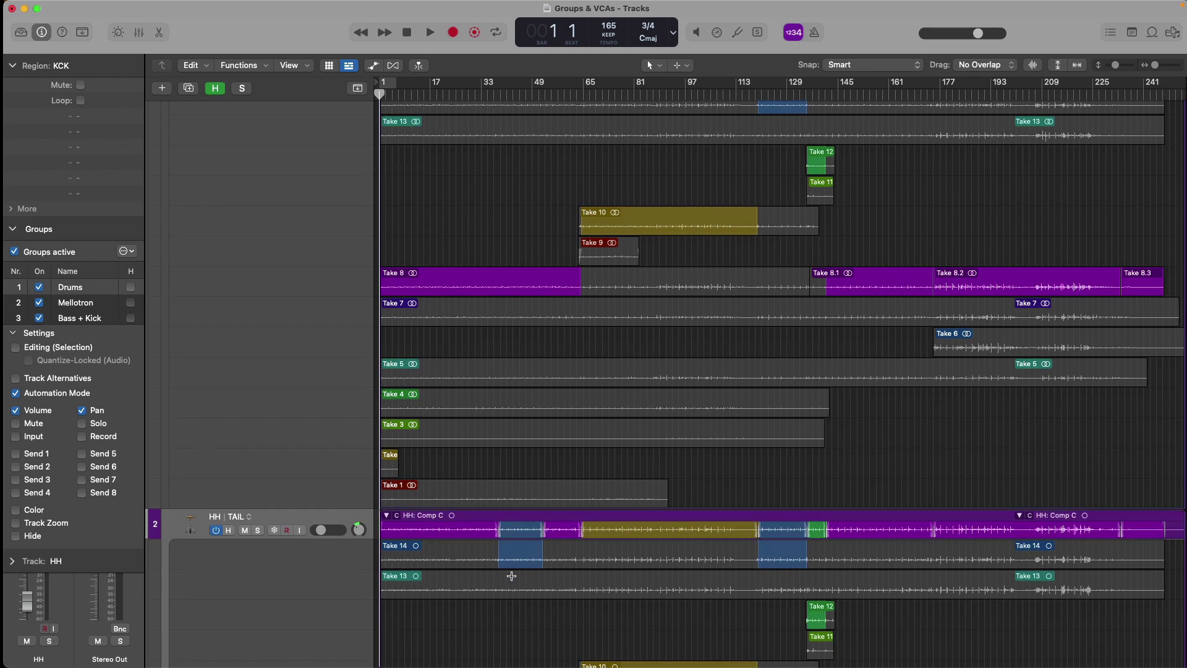
pyautogui.scroll(3, 512, 575)
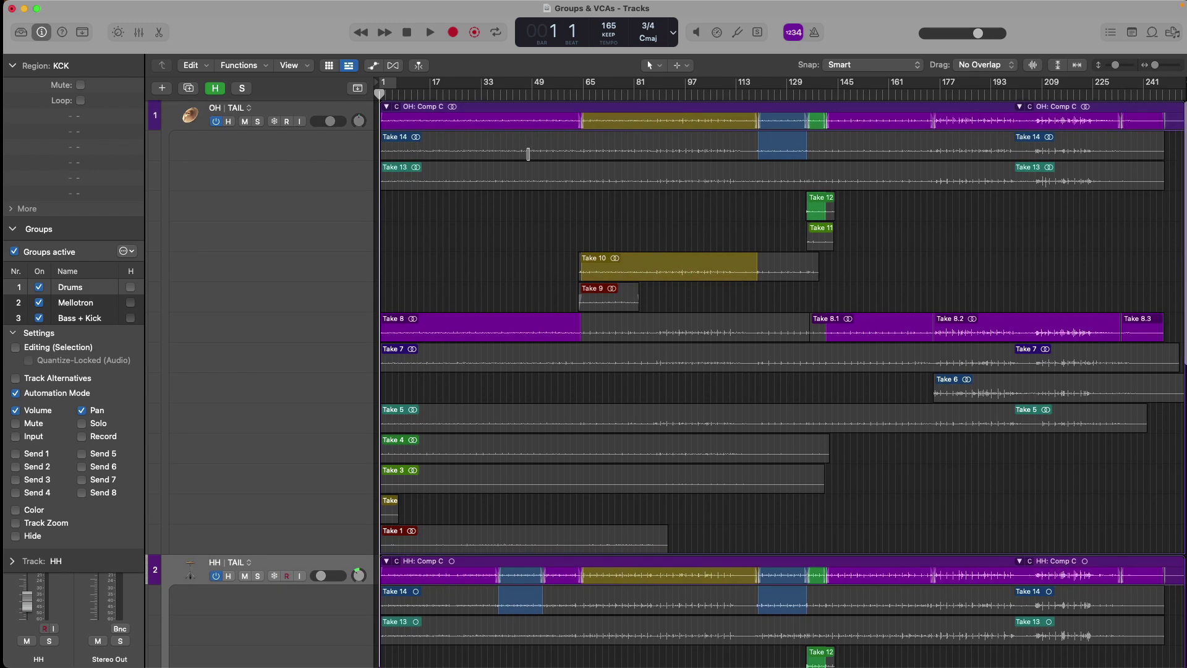
pyautogui.scroll(-20, 530, 146)
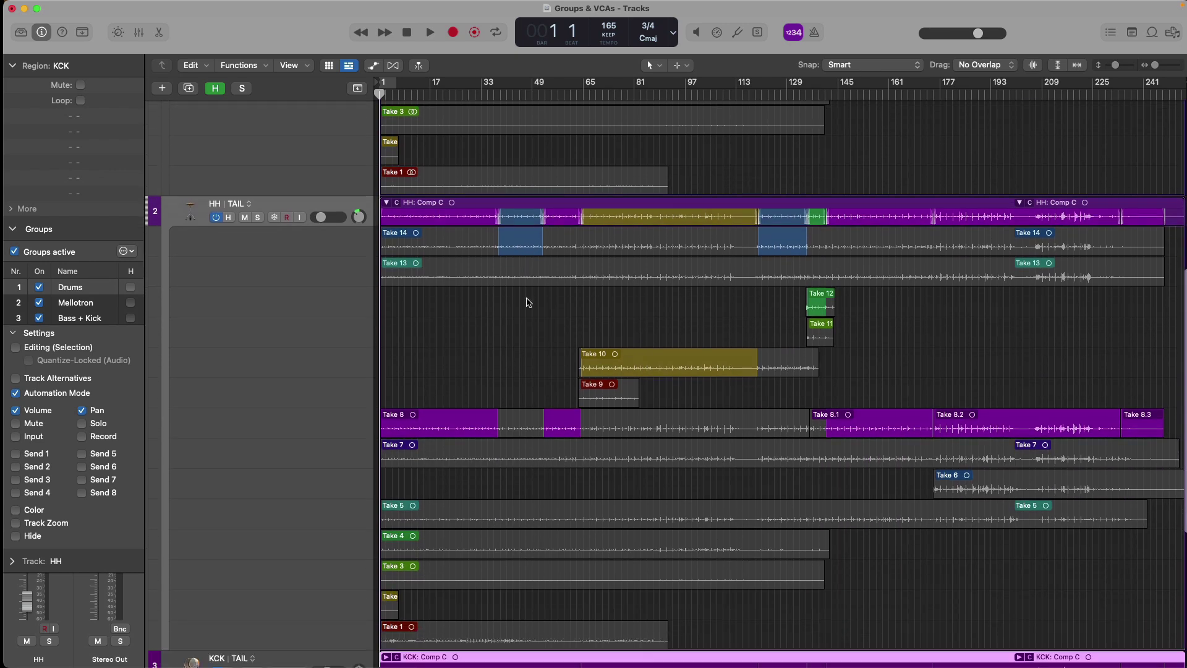
pyautogui.scroll(-12, 529, 300)
# Step: Expand the KCK take folder and revert the hi-hat comp section to Take 8
pyautogui.click(384, 429)
pyautogui.scroll(-8, 473, 443)
pyautogui.scroll(-1, 473, 443)
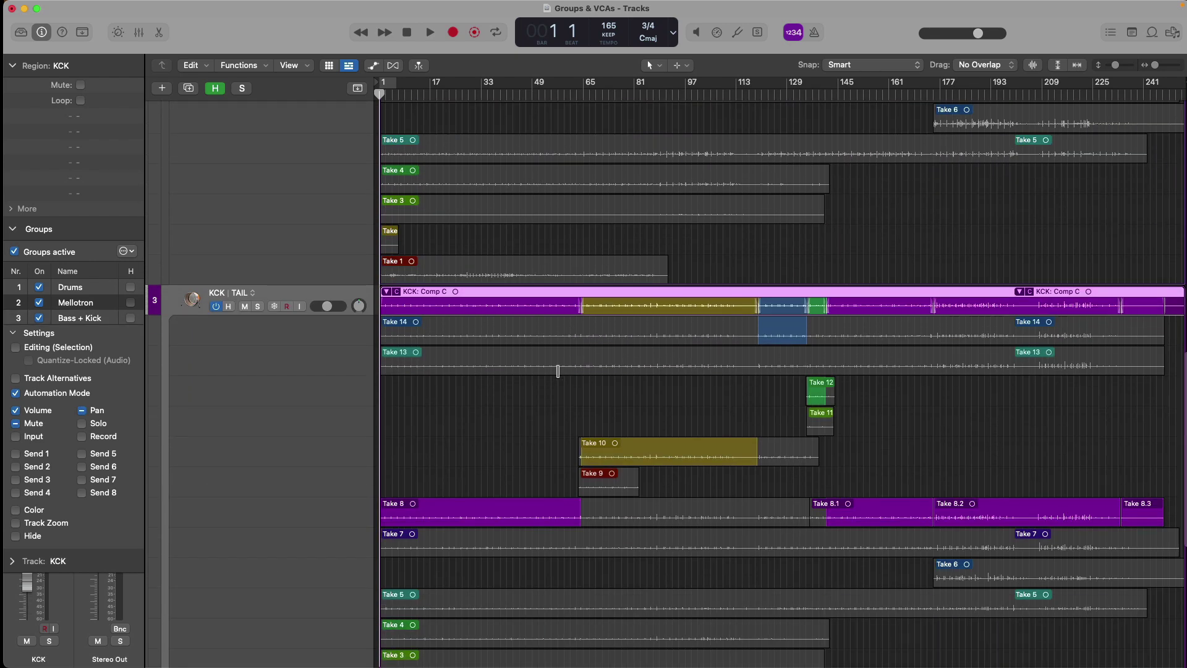
pyautogui.scroll(15, 558, 371)
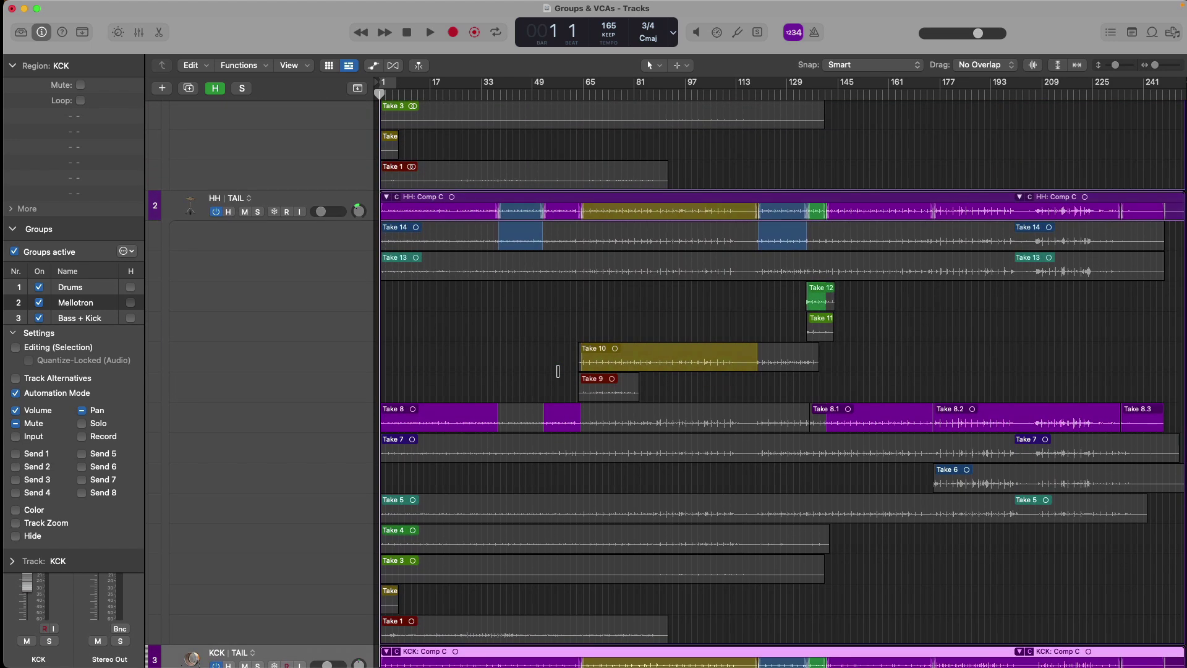
pyautogui.click(557, 371)
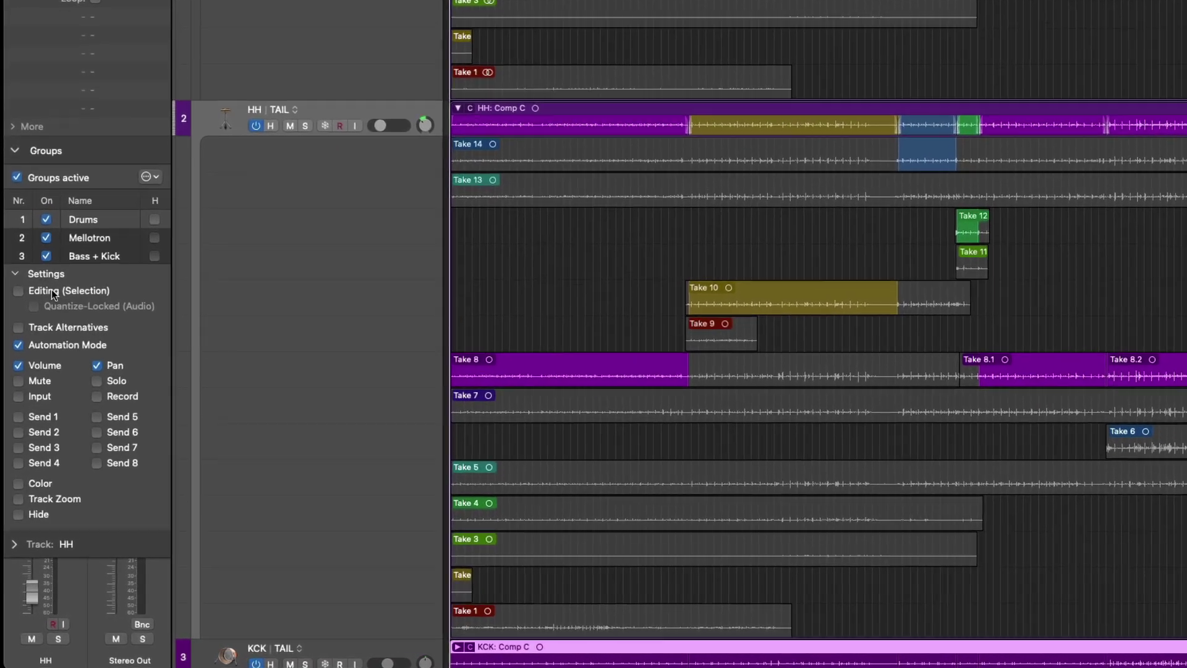
# Step: Link Editing (Selection) in the Drums group and comp bars 37–50 from Take 14
pyautogui.click(51, 290)
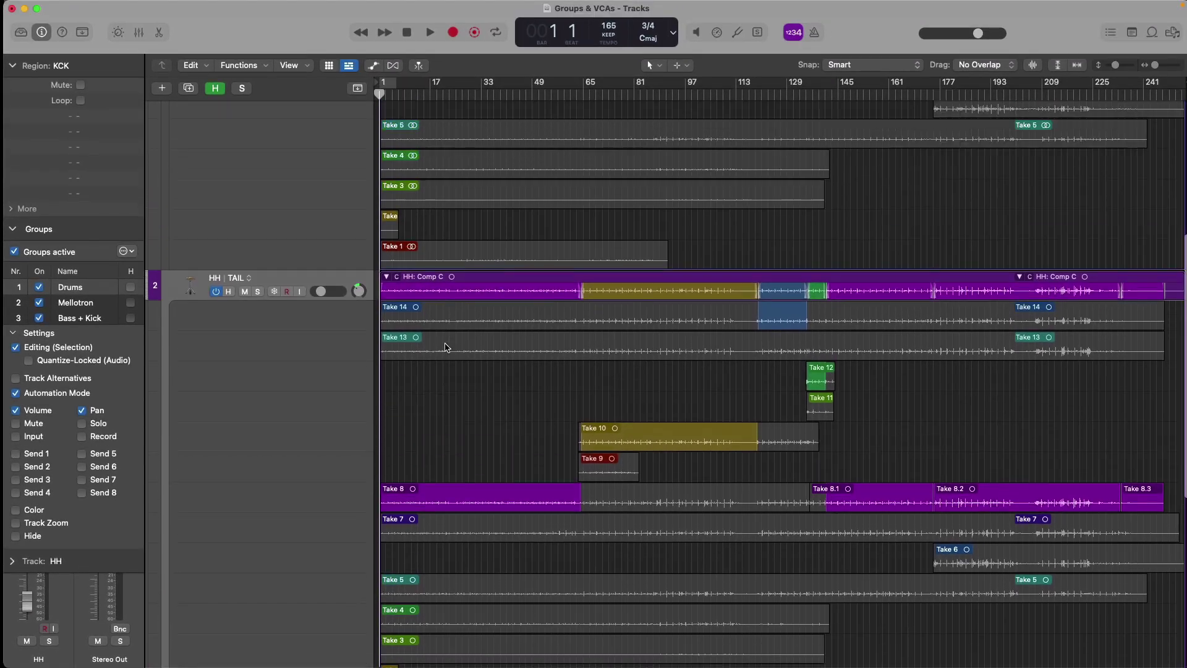
pyautogui.scroll(10, 447, 348)
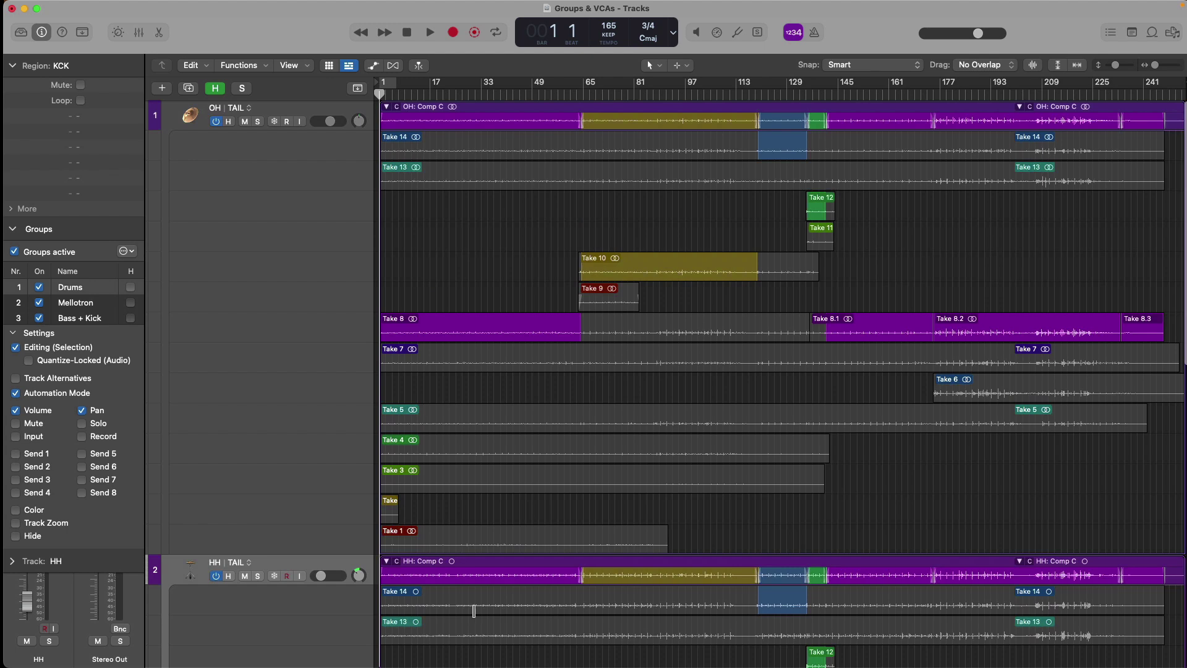
pyautogui.moveTo(476, 610); pyautogui.dragTo(545, 606)
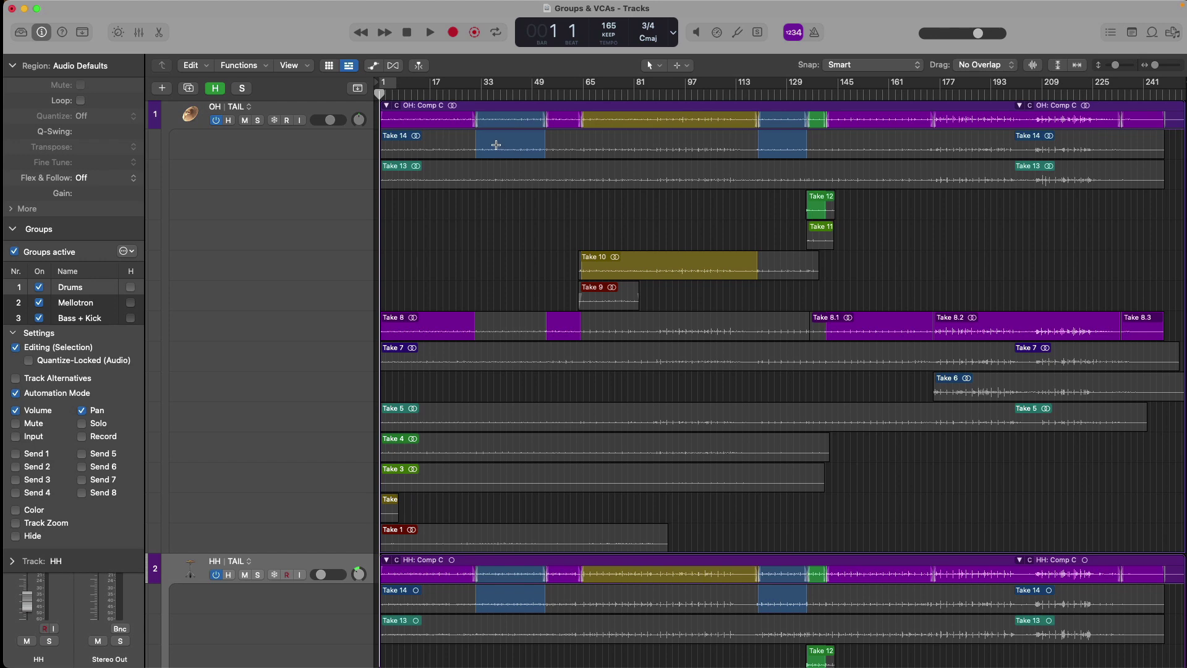
# Step: Expand the KCK, SNR TOP and SNR BTM take folders to verify the shared comp
pyautogui.scroll(-10, 501, 366)
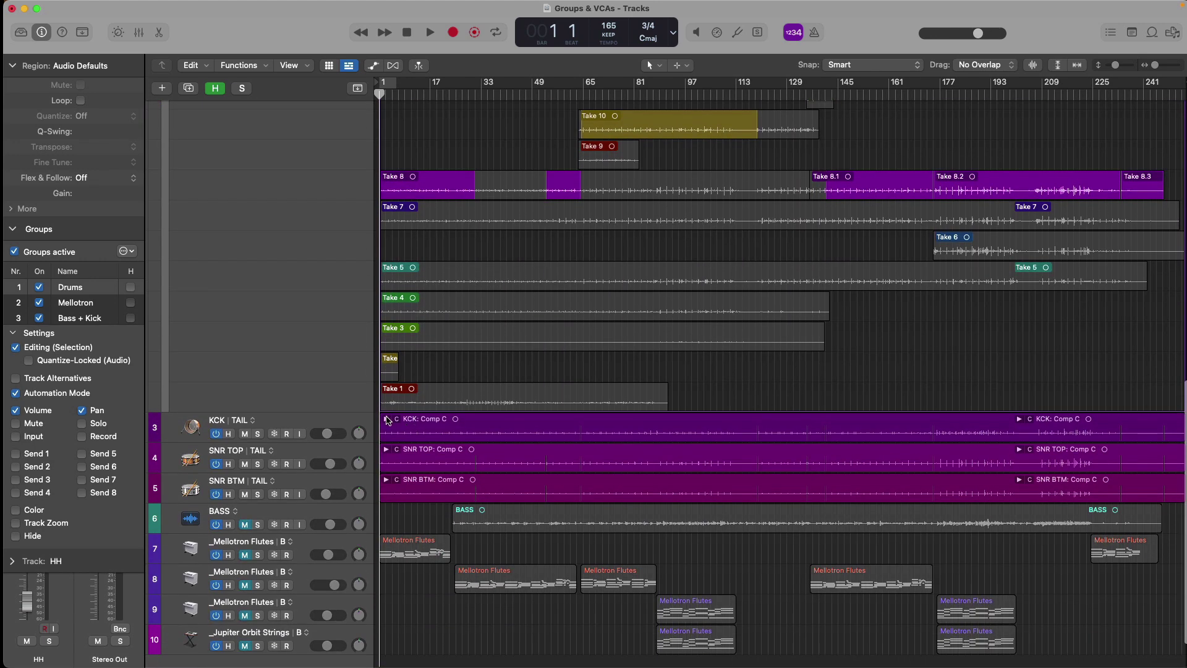
pyautogui.click(386, 419)
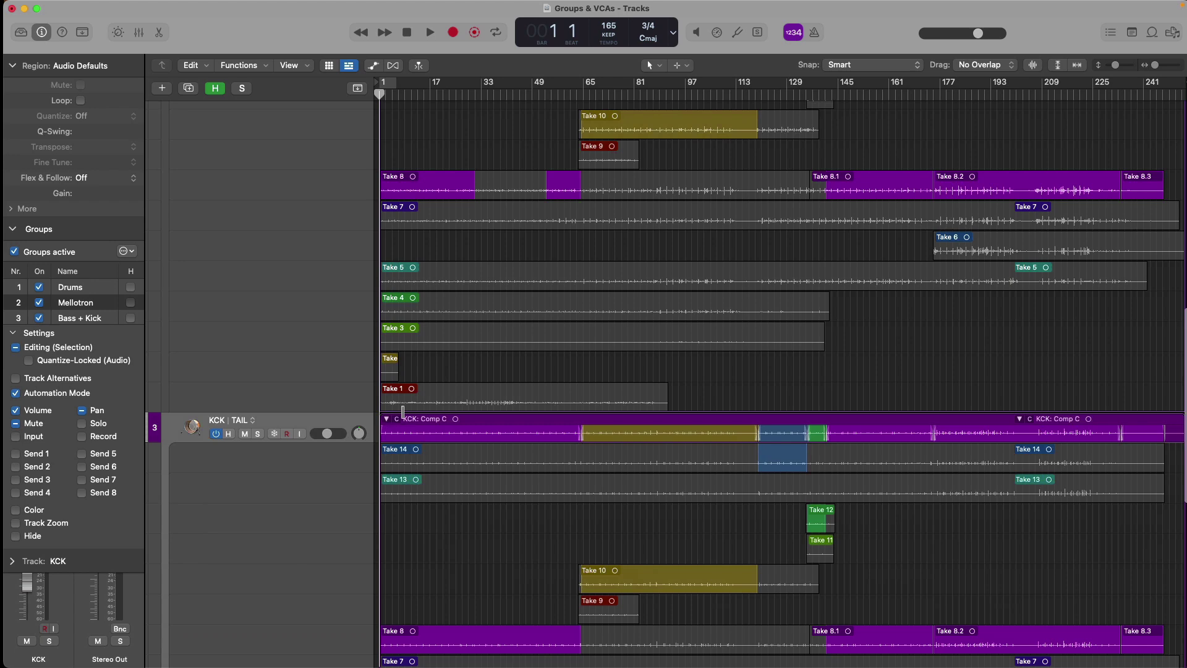
pyautogui.scroll(-5, 404, 411)
pyautogui.scroll(-4, 406, 410)
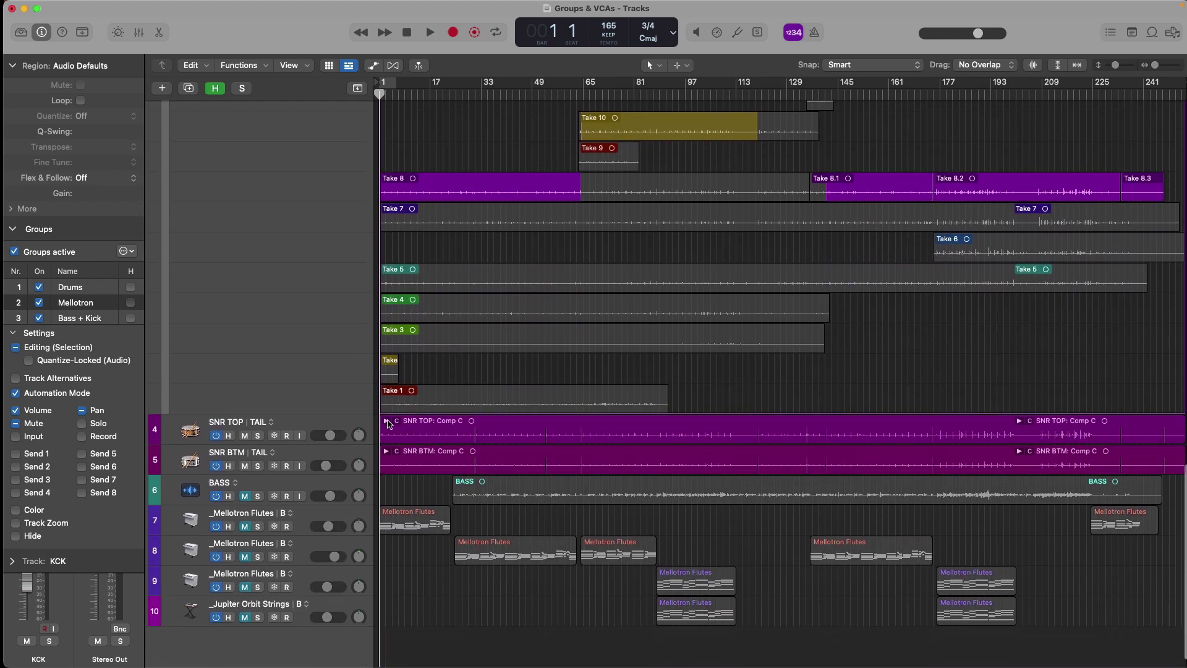
pyautogui.click(386, 421)
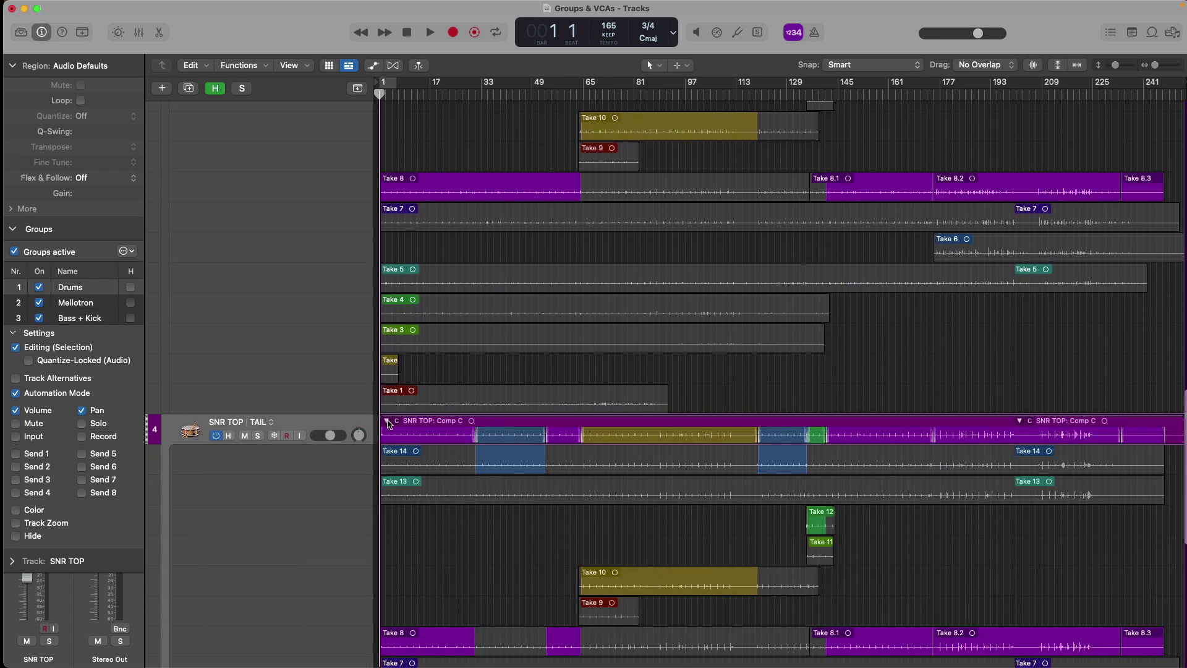
pyautogui.scroll(-5, 387, 423)
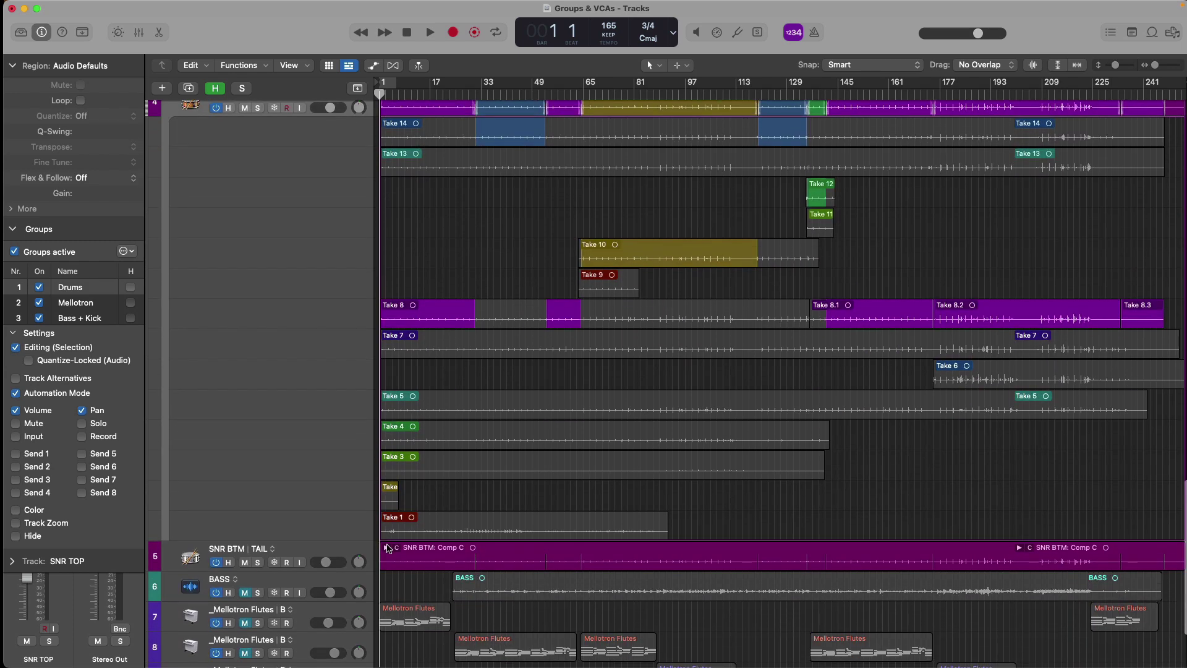
pyautogui.click(387, 549)
pyautogui.scroll(-3, 411, 492)
pyautogui.scroll(5, 415, 491)
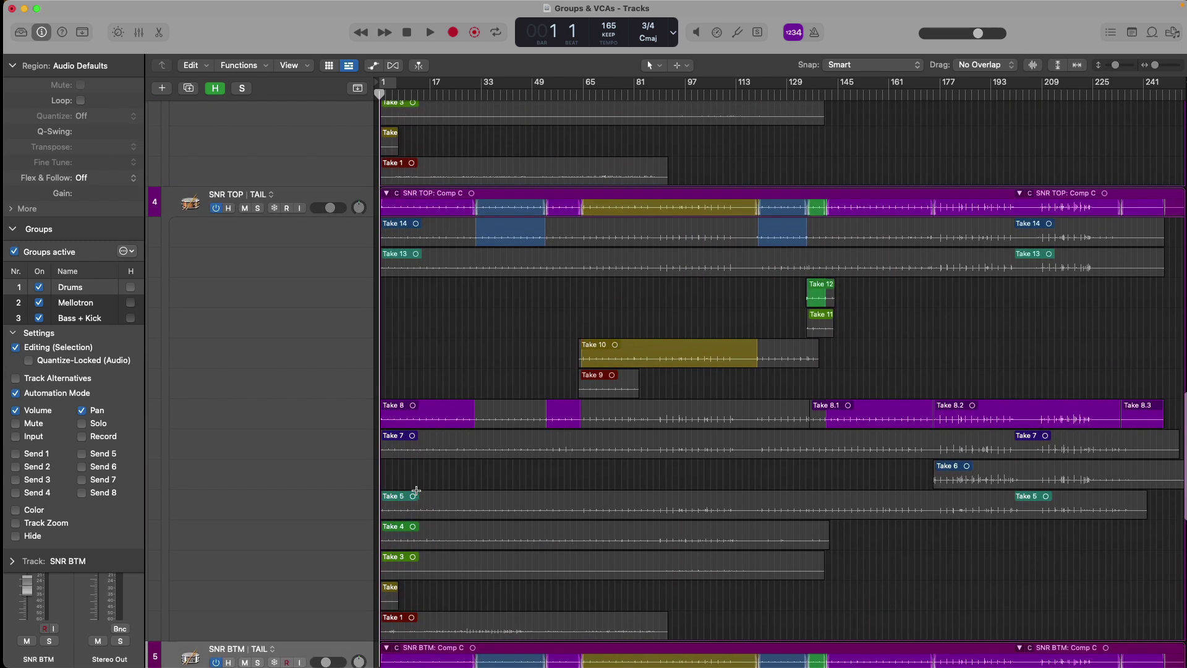
pyautogui.scroll(5, 416, 490)
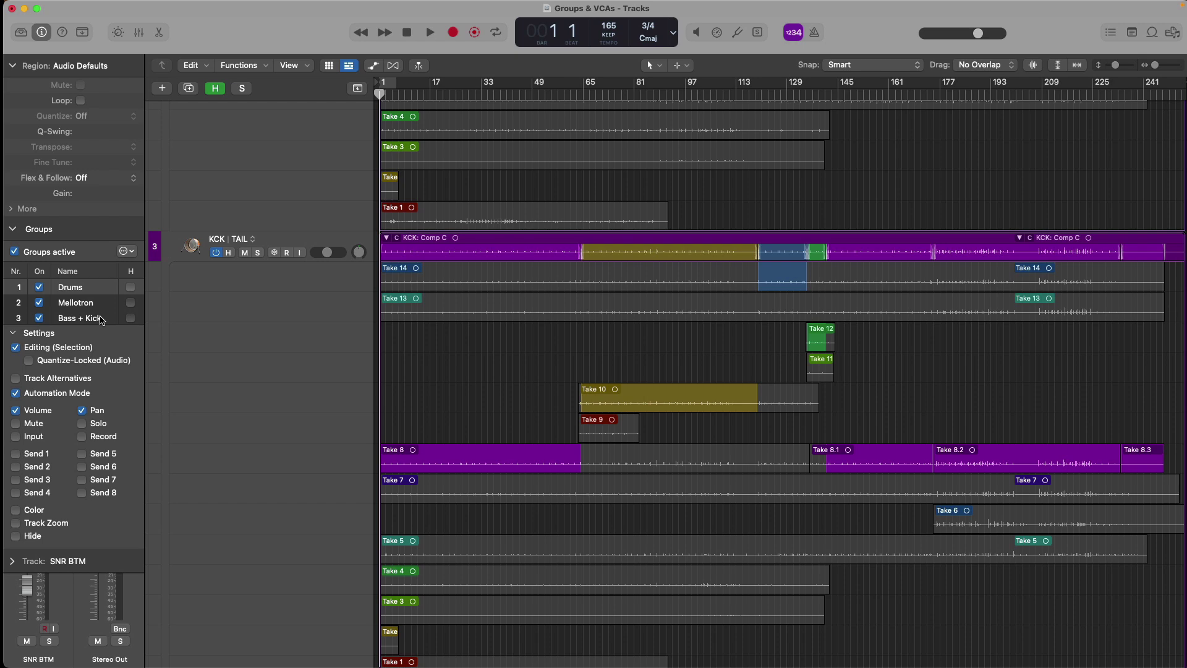
# Step: Select the KCK track and undo the trial Take 14 comp swipe
pyautogui.click(433, 315)
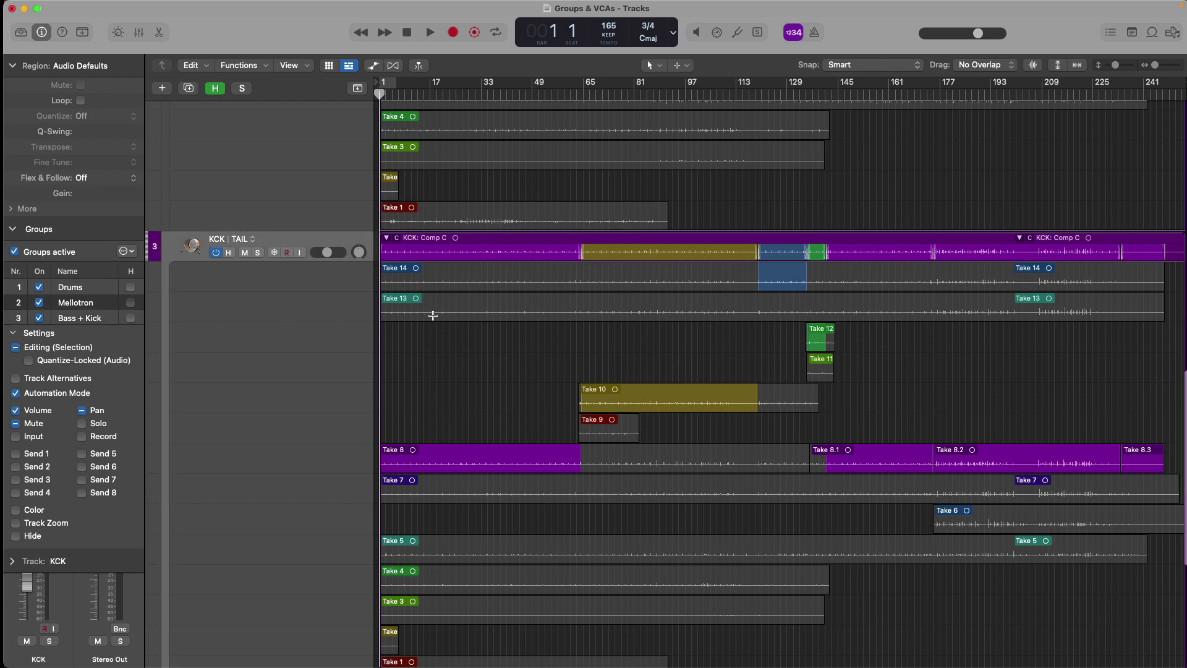
pyautogui.scroll(10, 433, 315)
pyautogui.press('super+z')
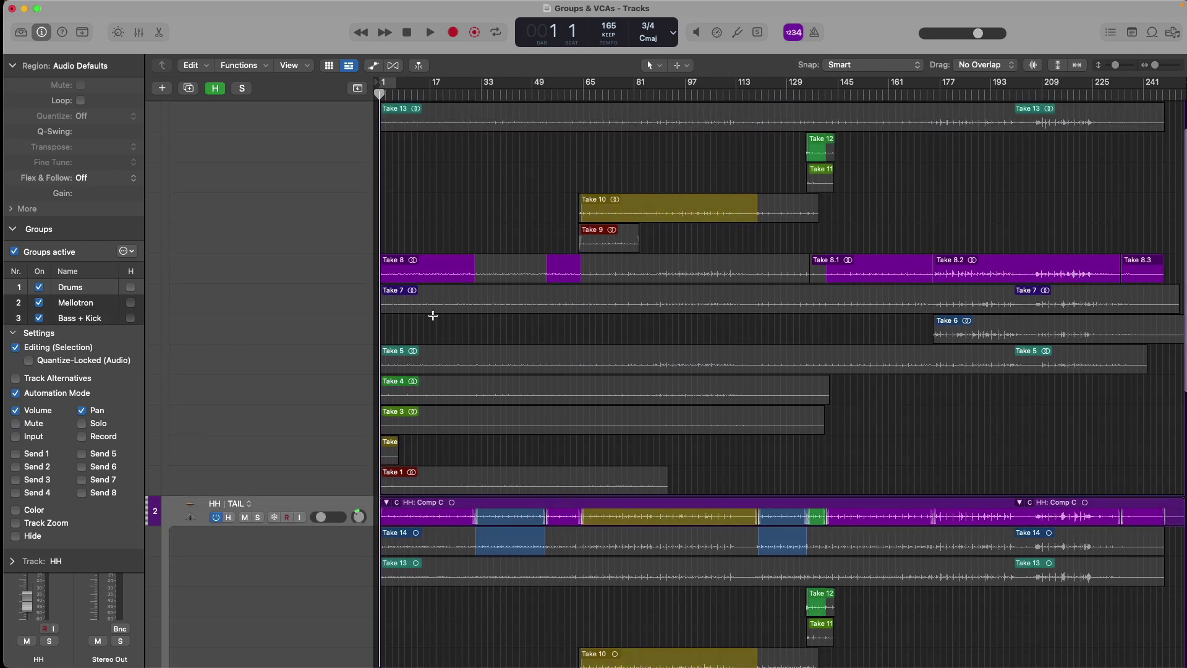
pyautogui.press('super+z')
pyautogui.scroll(-8, 435, 319)
pyautogui.scroll(-5, 435, 319)
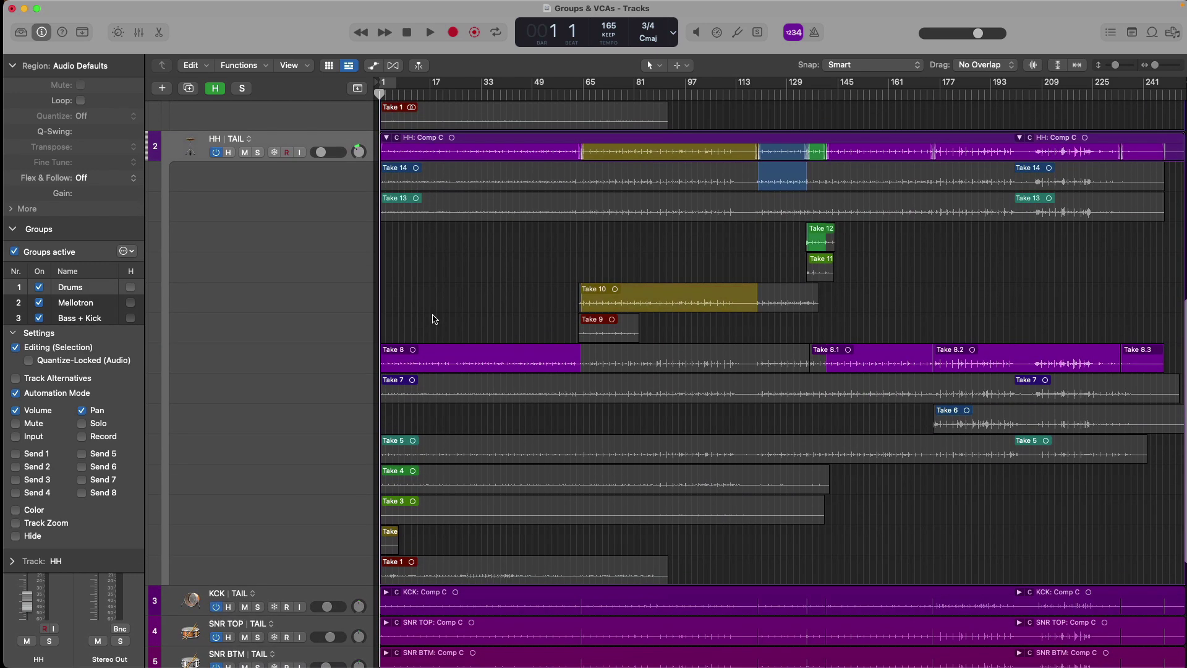
# Step: Delete the Bass + Kick group and comp a short early Take 7 section into the hi-hat
pyautogui.rightClick(89, 321)
pyautogui.click(107, 337)
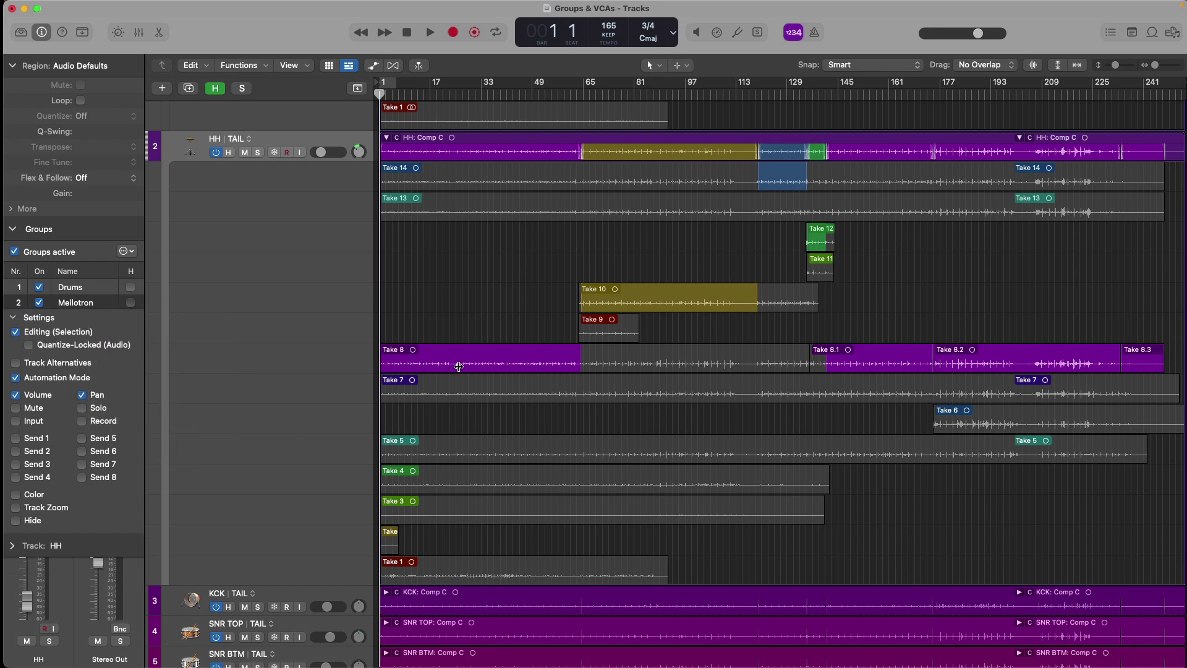
pyautogui.scroll(-4, 478, 368)
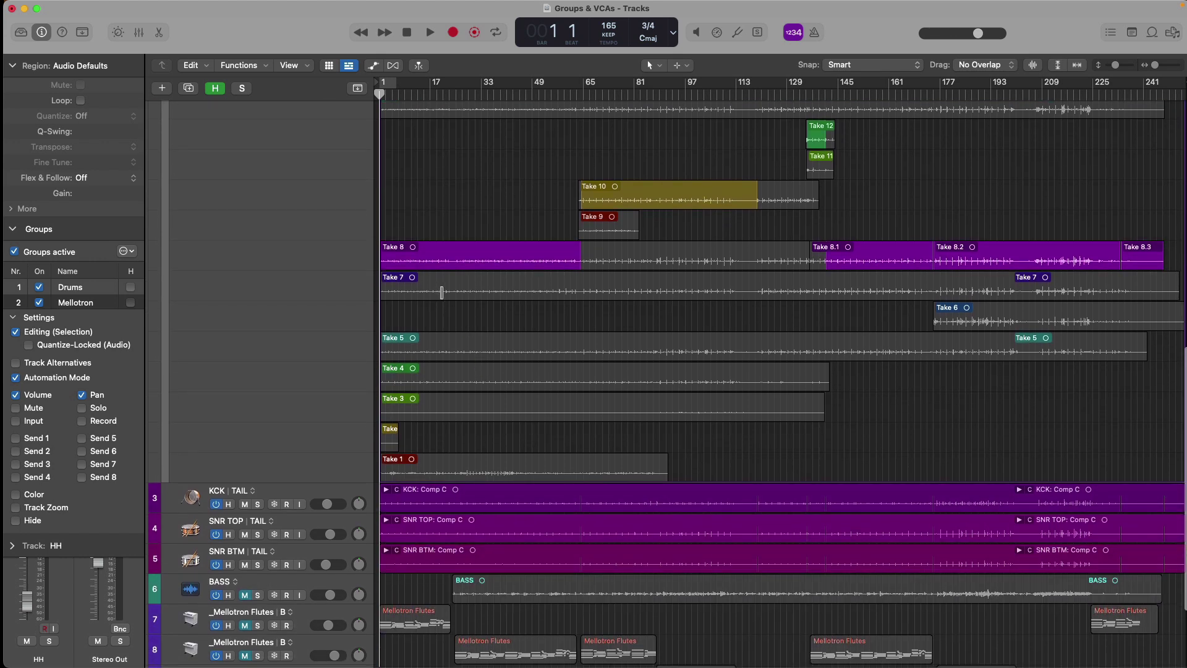
pyautogui.moveTo(444, 293); pyautogui.dragTo(495, 293)
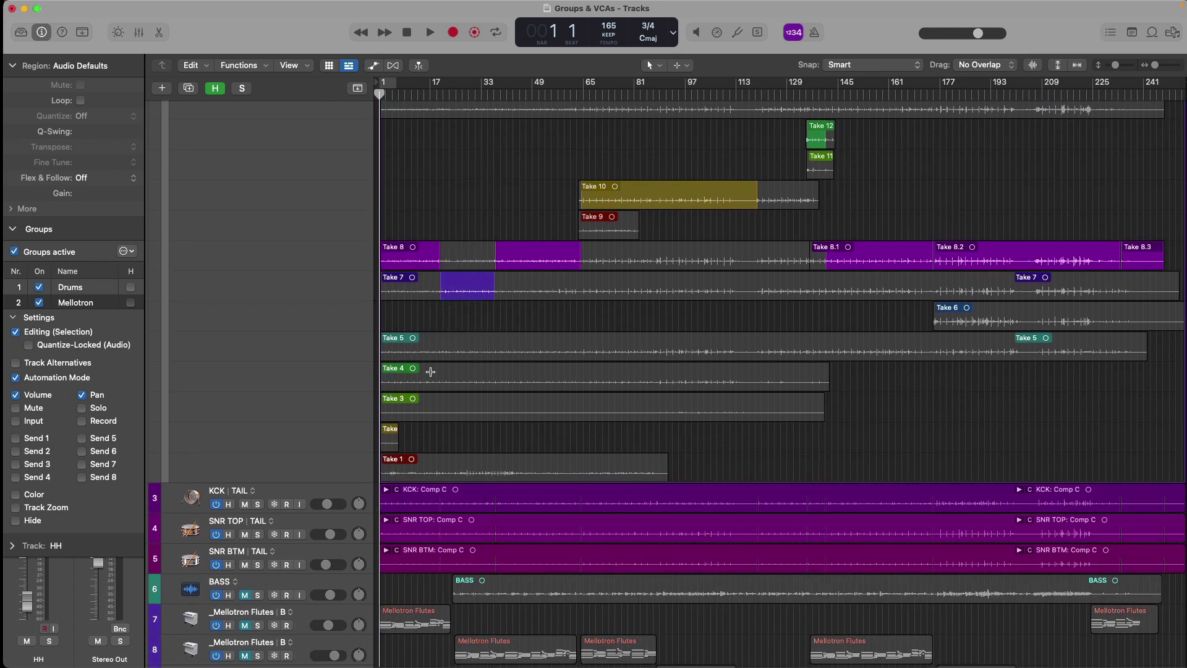
# Step: Expand the KCK, SNR TOP and SNR BTM take folders
pyautogui.click(386, 490)
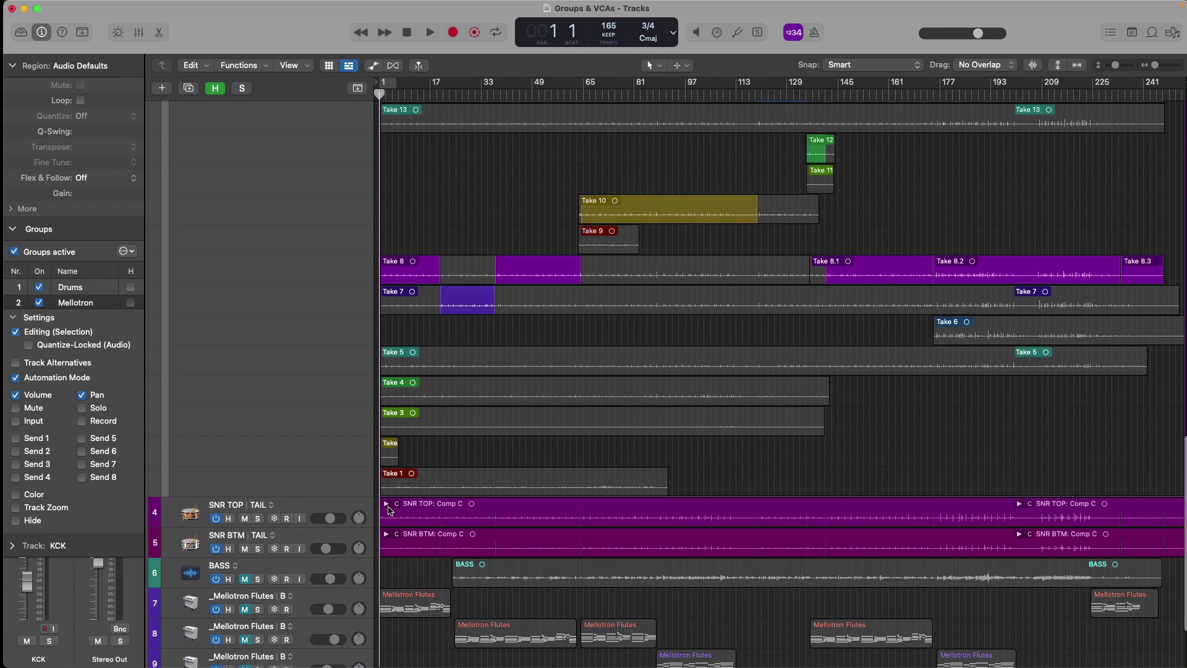
pyautogui.click(386, 504)
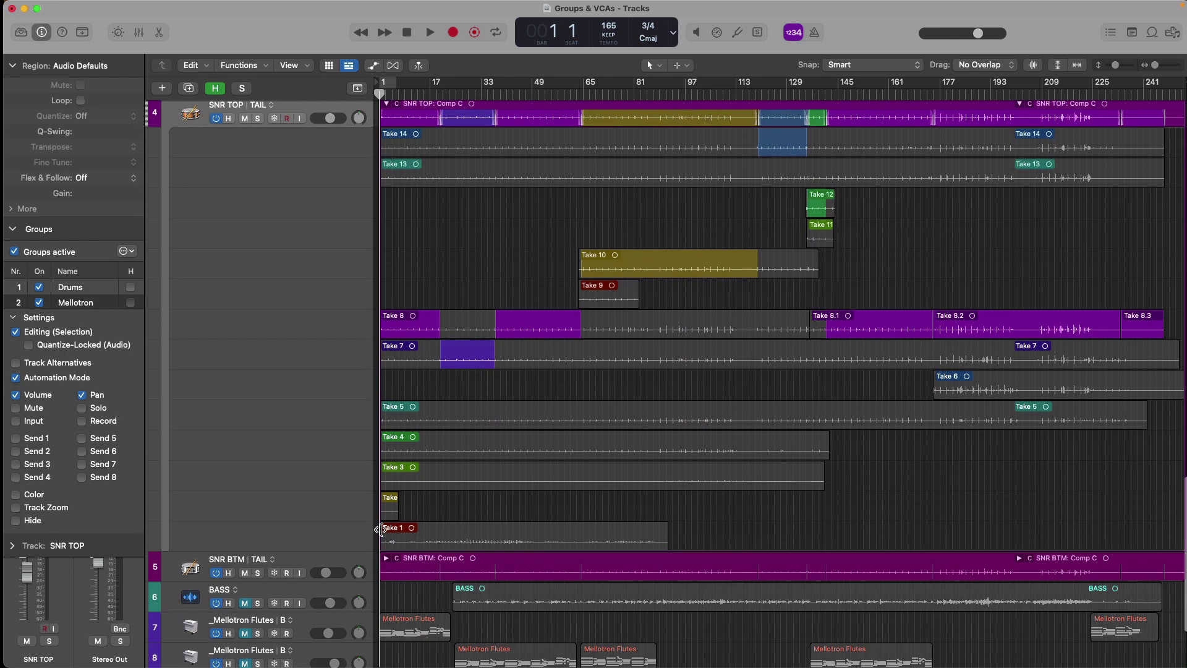
pyautogui.click(386, 558)
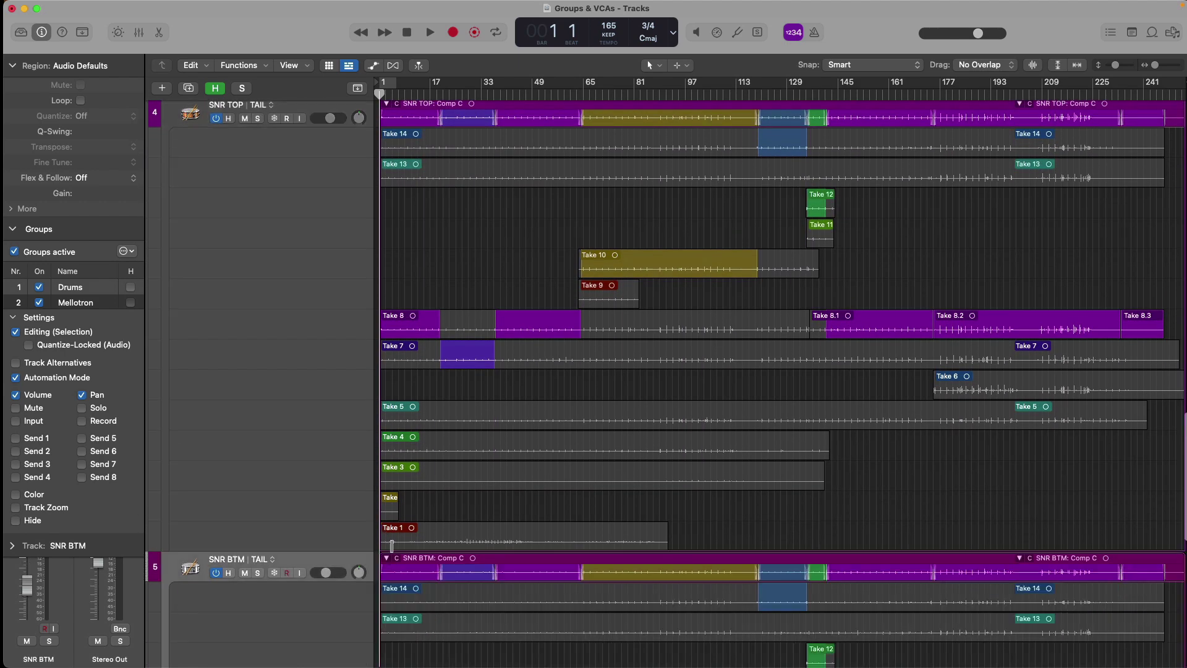
pyautogui.scroll(15, 398, 518)
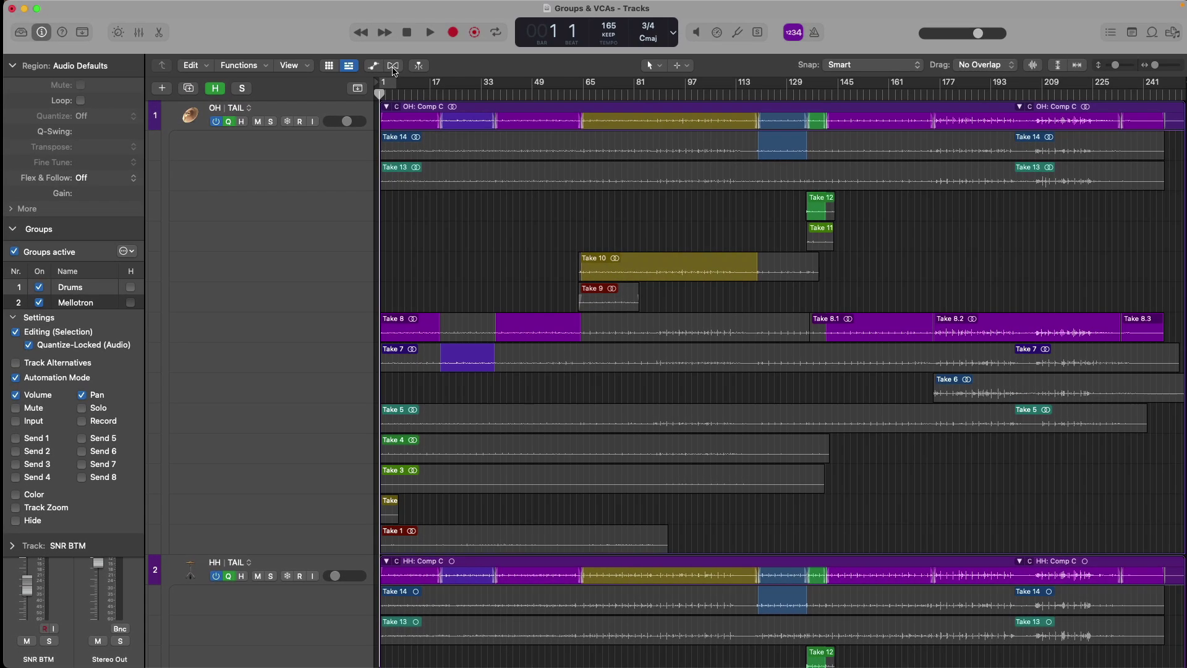
# Step: Show Flex on the tracks and collapse the OH, HH, KCK, SNR TOP and SNR BTM take folders
pyautogui.click(393, 66)
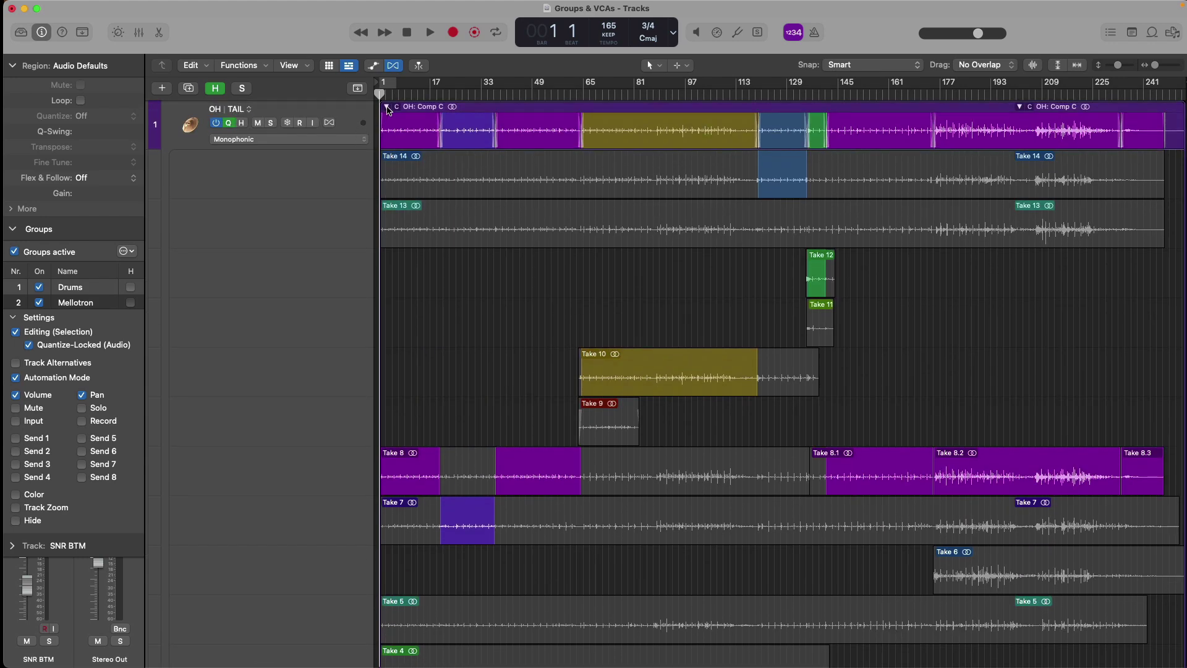
pyautogui.click(388, 109)
pyautogui.click(386, 157)
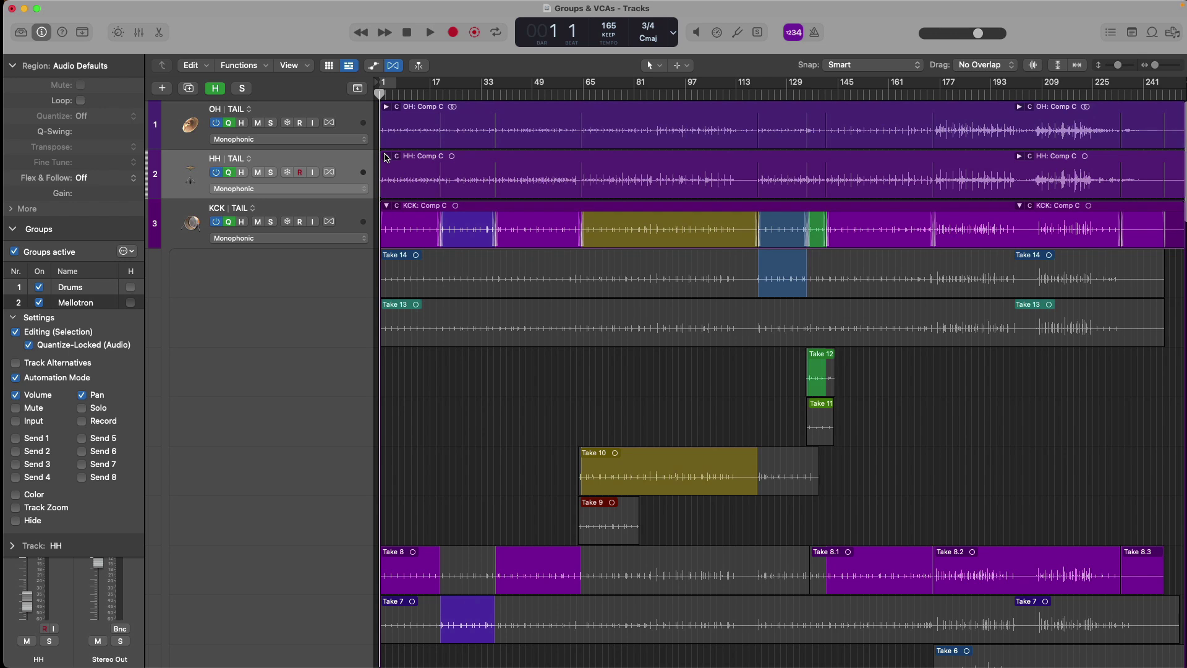
pyautogui.click(386, 206)
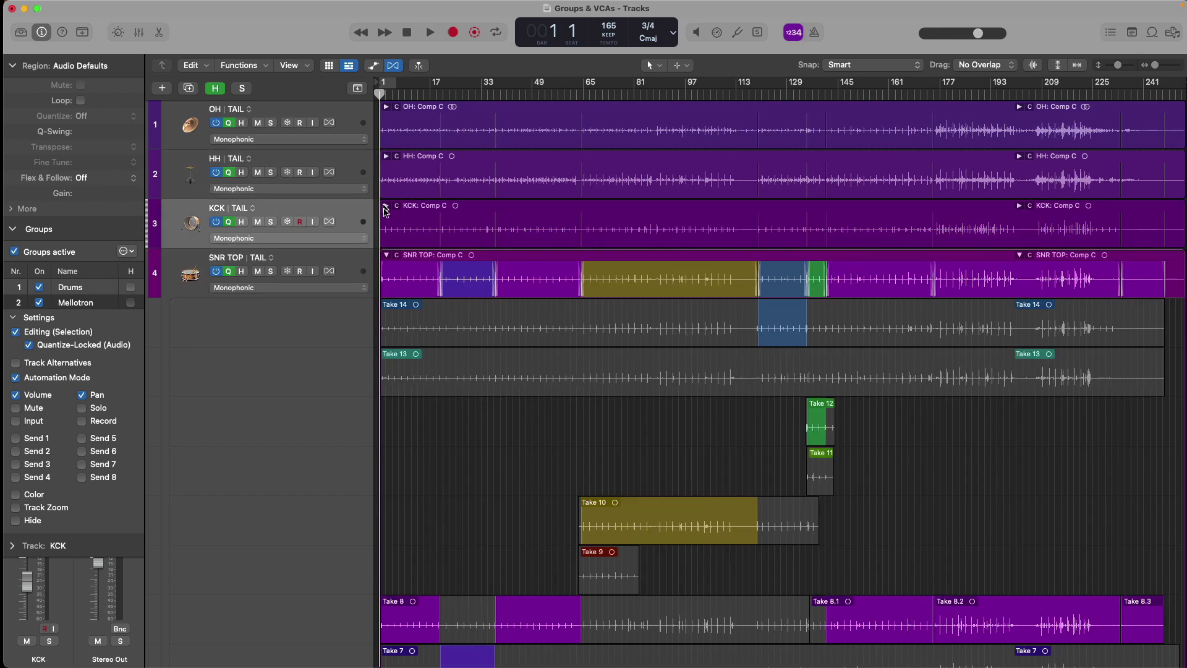
pyautogui.click(388, 256)
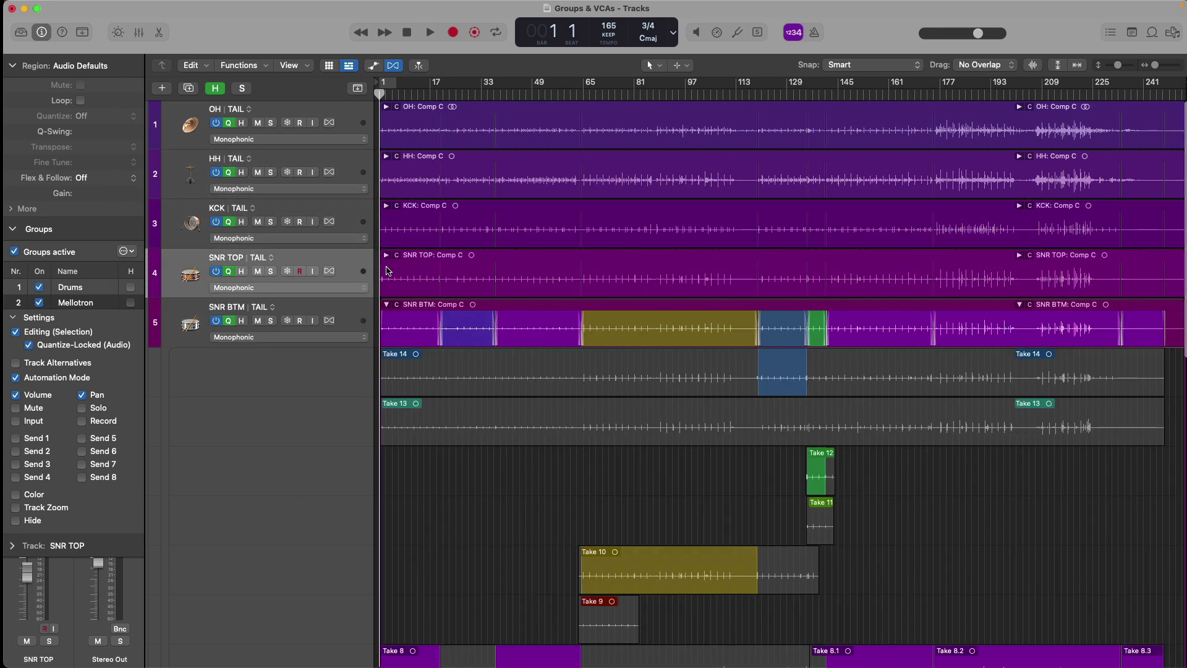
pyautogui.click(387, 305)
# Step: Choose Flex Time - Slicing for OH so the whole Drums group switches to Slicing
pyautogui.click(336, 138)
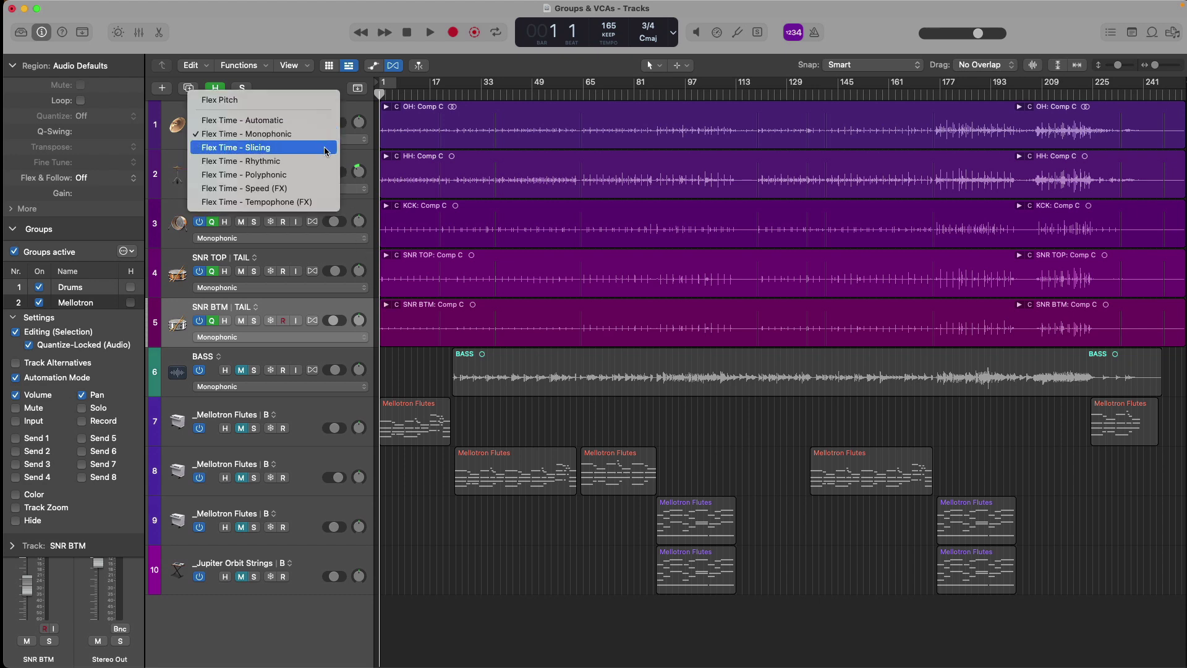
pyautogui.click(326, 151)
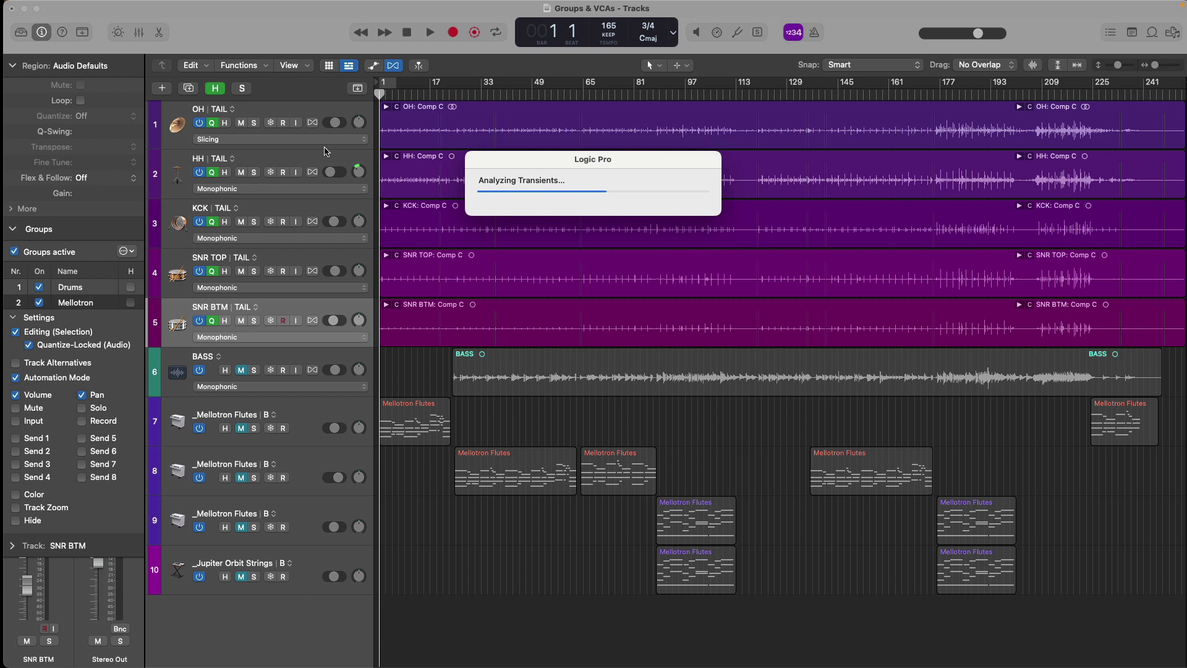
pyautogui.click(387, 107)
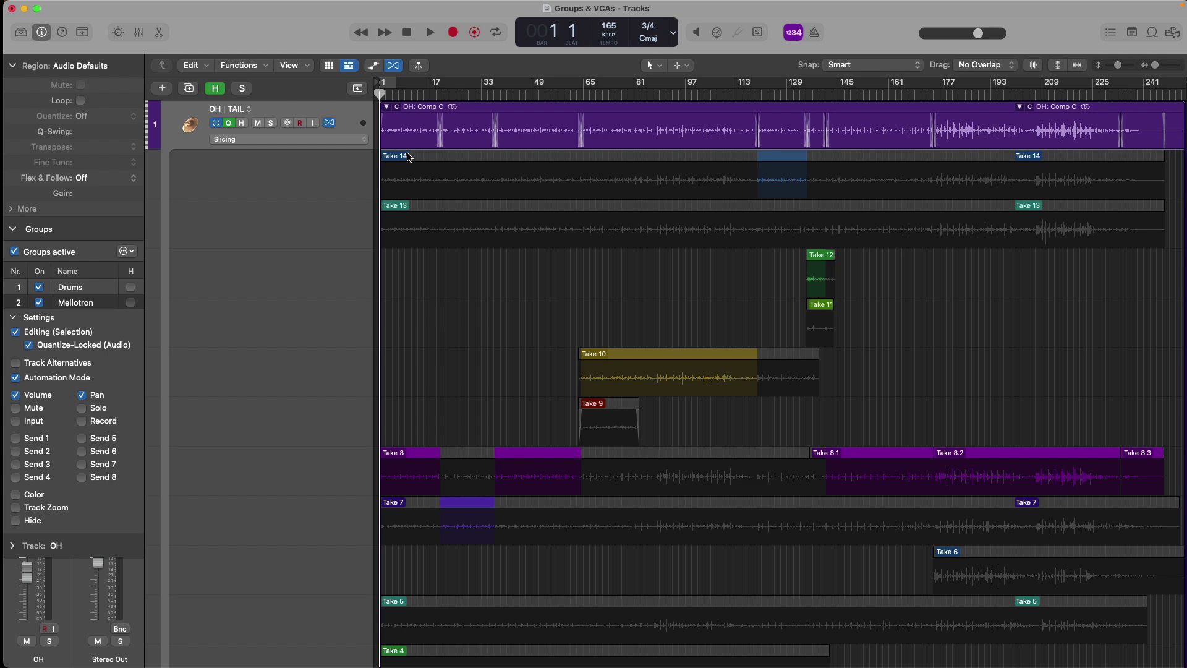
pyautogui.moveTo(445, 198); pyautogui.dragTo(377, 150)
pyautogui.moveTo(413, 194); pyautogui.dragTo(488, 306)
pyautogui.moveTo(494, 185); pyautogui.dragTo(542, 242)
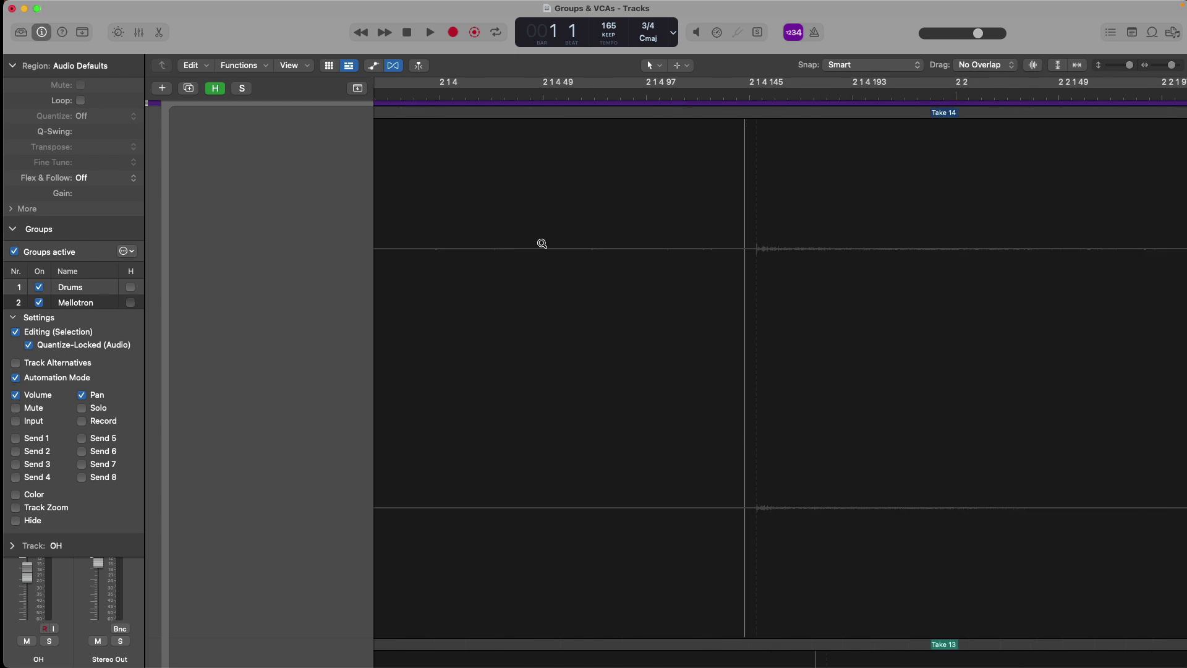
pyautogui.keyDown('ctrl'); pyautogui.keyDown('alt'); pyautogui.click(542, 243); pyautogui.keyUp('alt'); pyautogui.keyUp('ctrl')
pyautogui.keyDown('ctrl'); pyautogui.keyDown('alt'); pyautogui.click(542, 243); pyautogui.keyUp('alt'); pyautogui.keyUp('ctrl')
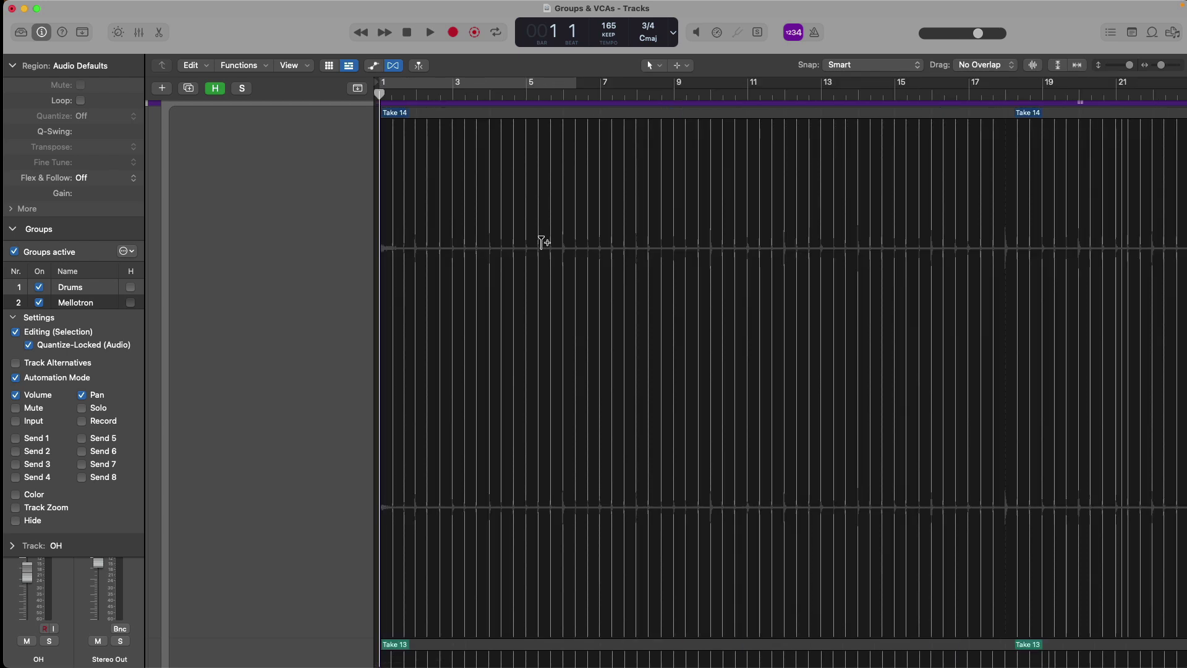
pyautogui.keyDown('ctrl'); pyautogui.keyDown('alt'); pyautogui.click(542, 243); pyautogui.keyUp('alt'); pyautogui.keyUp('ctrl')
pyautogui.scroll(-3, 540, 265)
pyautogui.moveTo(487, 374); pyautogui.dragTo(601, 452)
pyautogui.moveTo(544, 310); pyautogui.dragTo(572, 368)
pyautogui.keyDown('ctrl'); pyautogui.keyDown('alt'); pyautogui.click(573, 368); pyautogui.keyUp('alt'); pyautogui.keyUp('ctrl')
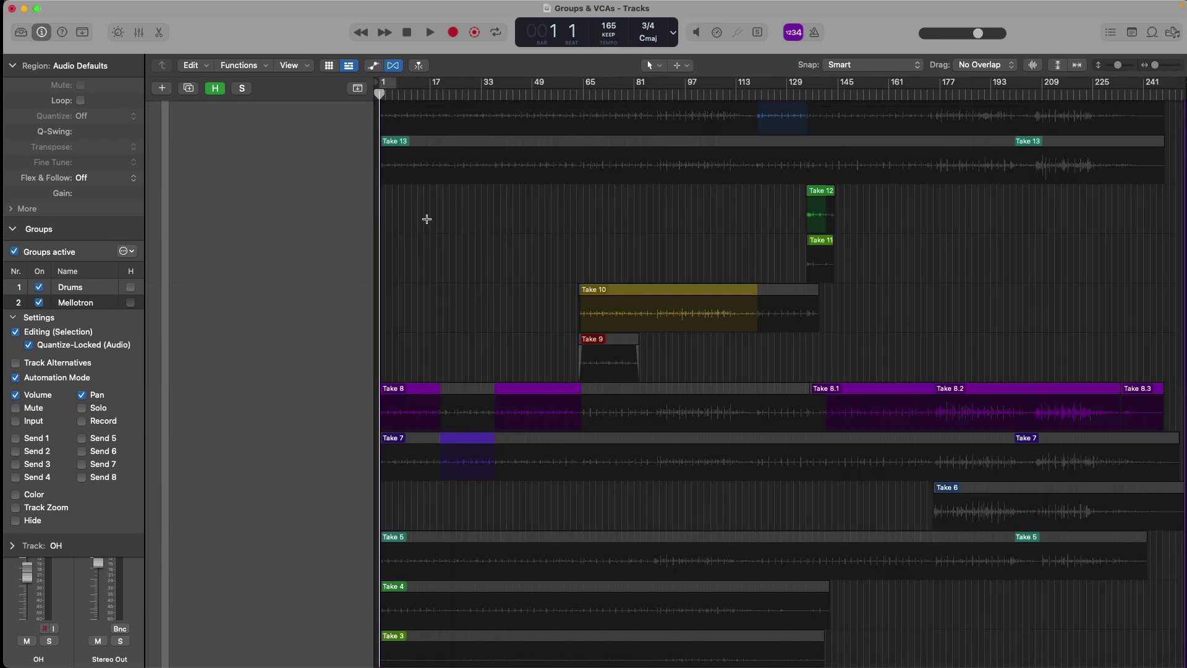
pyautogui.scroll(2, 427, 217)
pyautogui.click(387, 109)
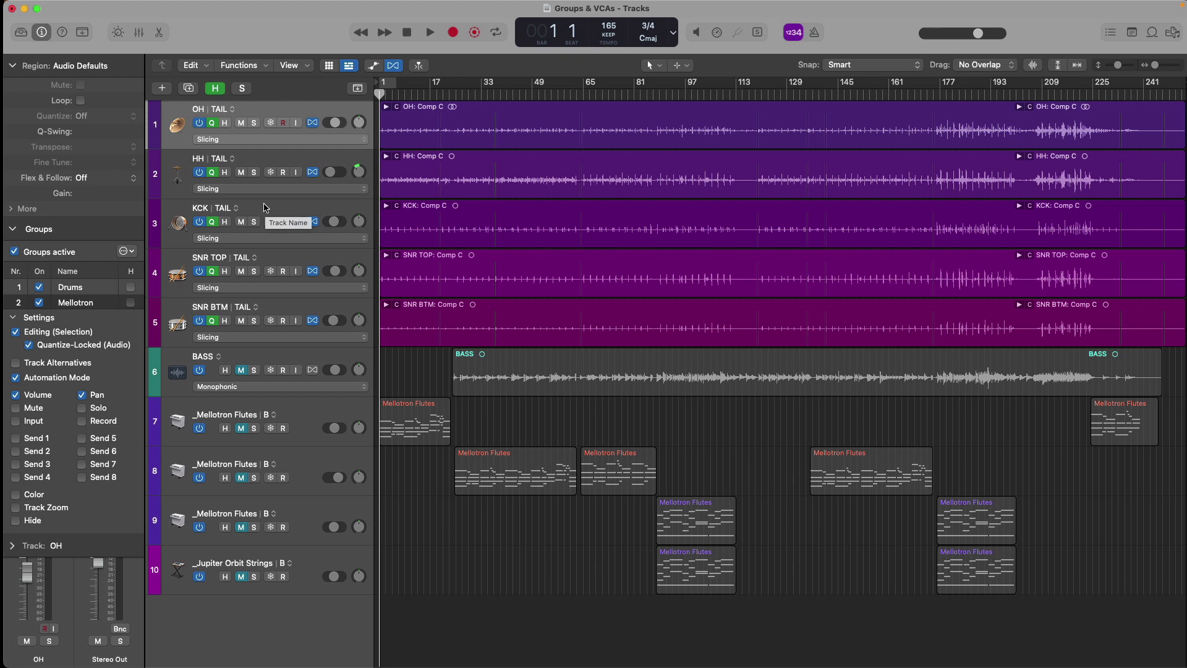
# Step: Disable OH's Quantize-Lock, expand the SNR TOP take folder and zoom in around bars 119–124
pyautogui.click(211, 123)
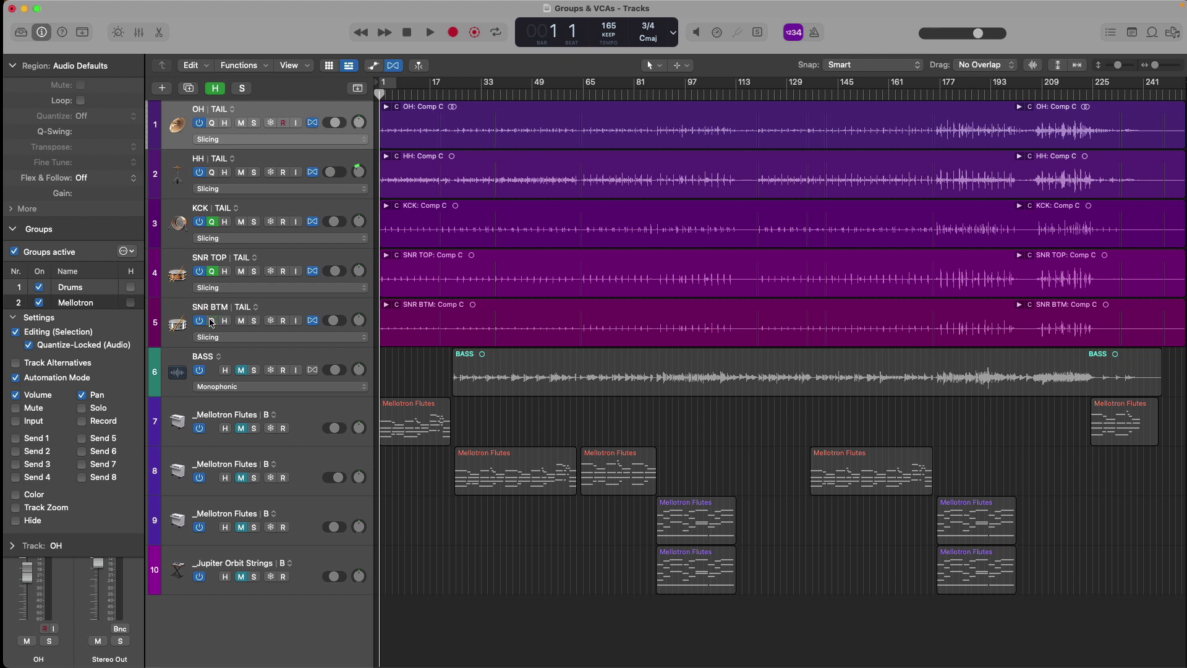
pyautogui.click(385, 257)
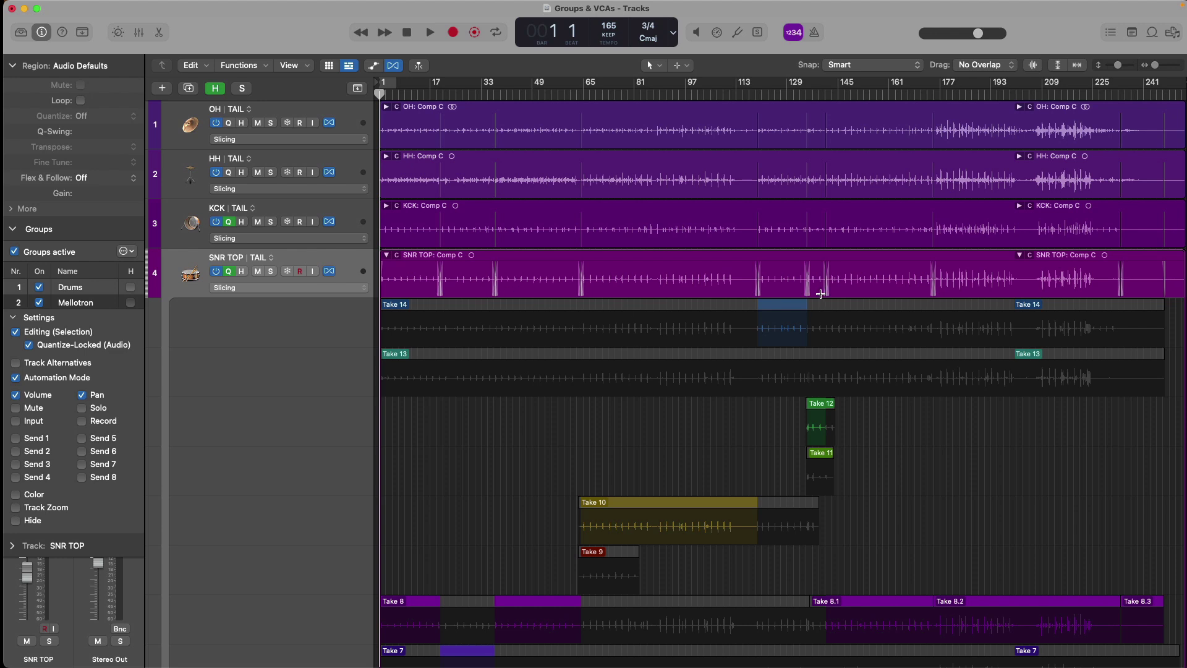
pyautogui.moveTo(759, 199); pyautogui.dragTo(836, 377)
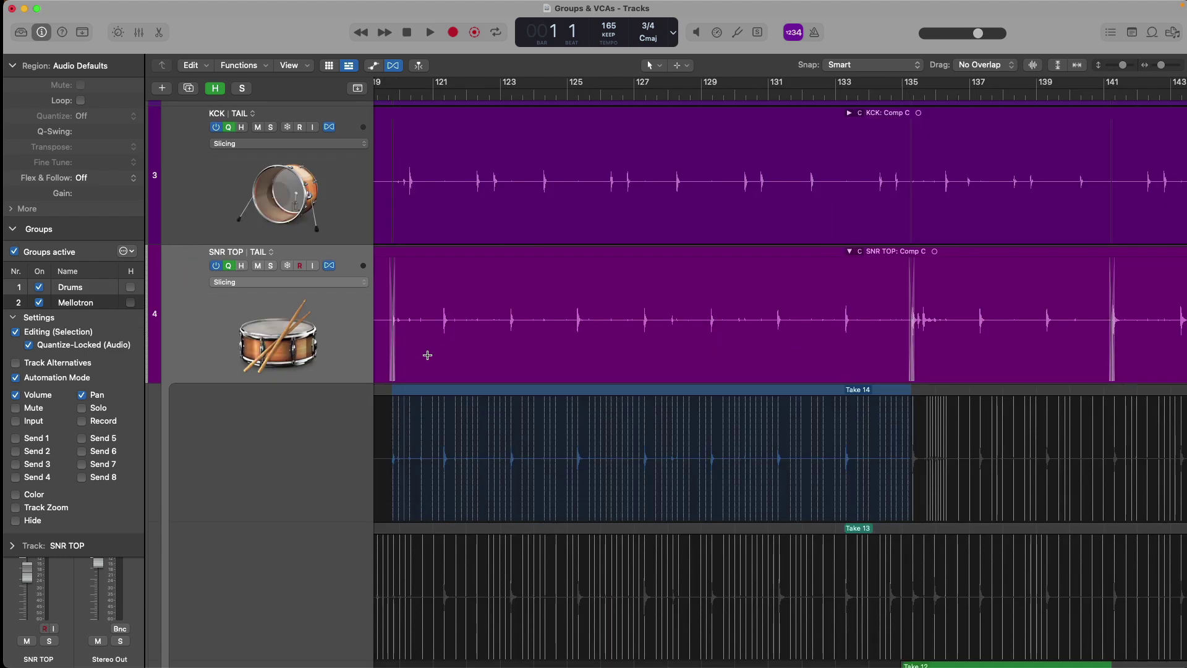
pyautogui.moveTo(422, 289); pyautogui.dragTo(627, 518)
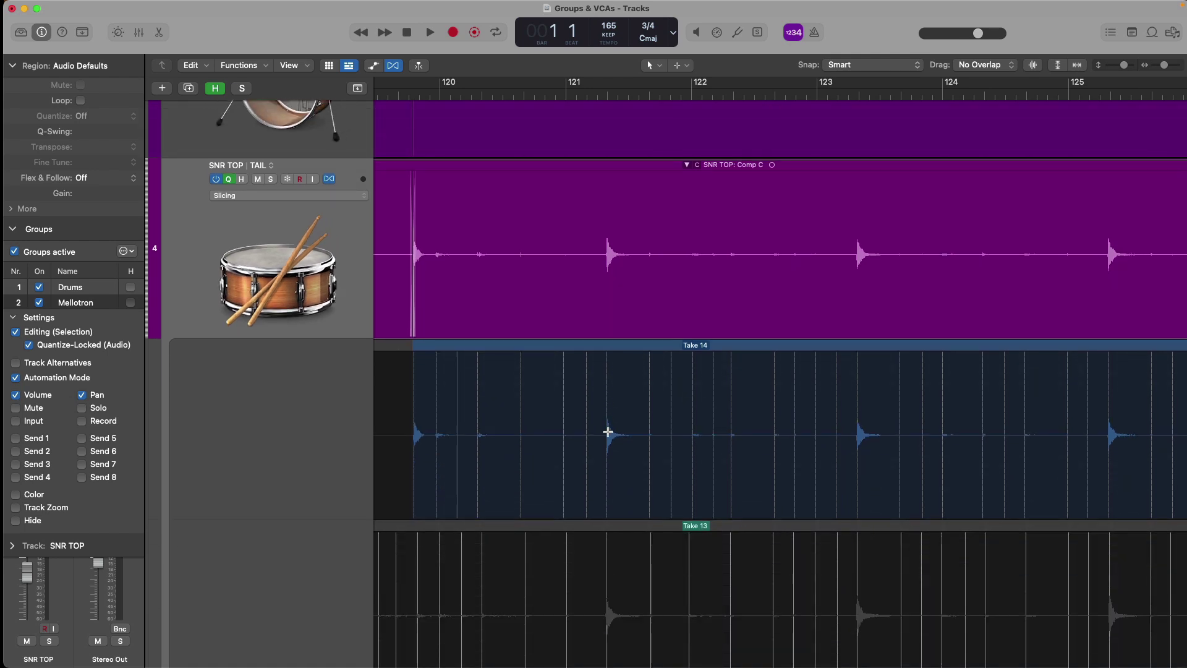
pyautogui.scroll(4, 608, 432)
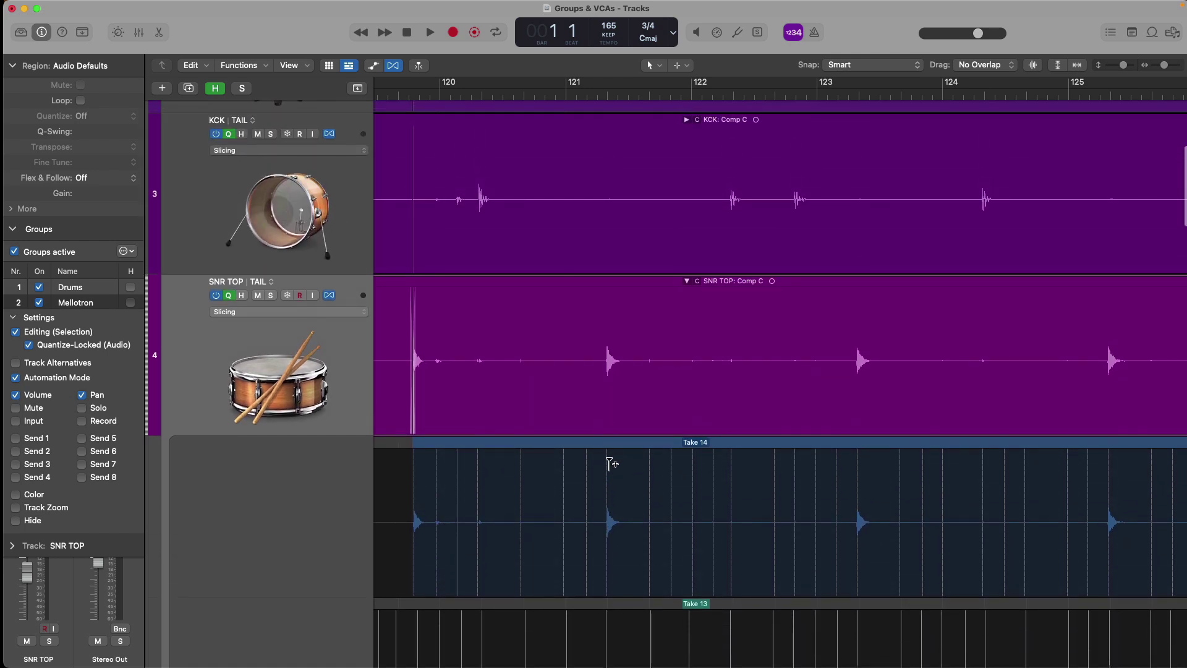
# Step: Flex-drag a Take 14 snare hit later, undo it, then nudge it right and back
pyautogui.moveTo(609, 464); pyautogui.dragTo(658, 450)
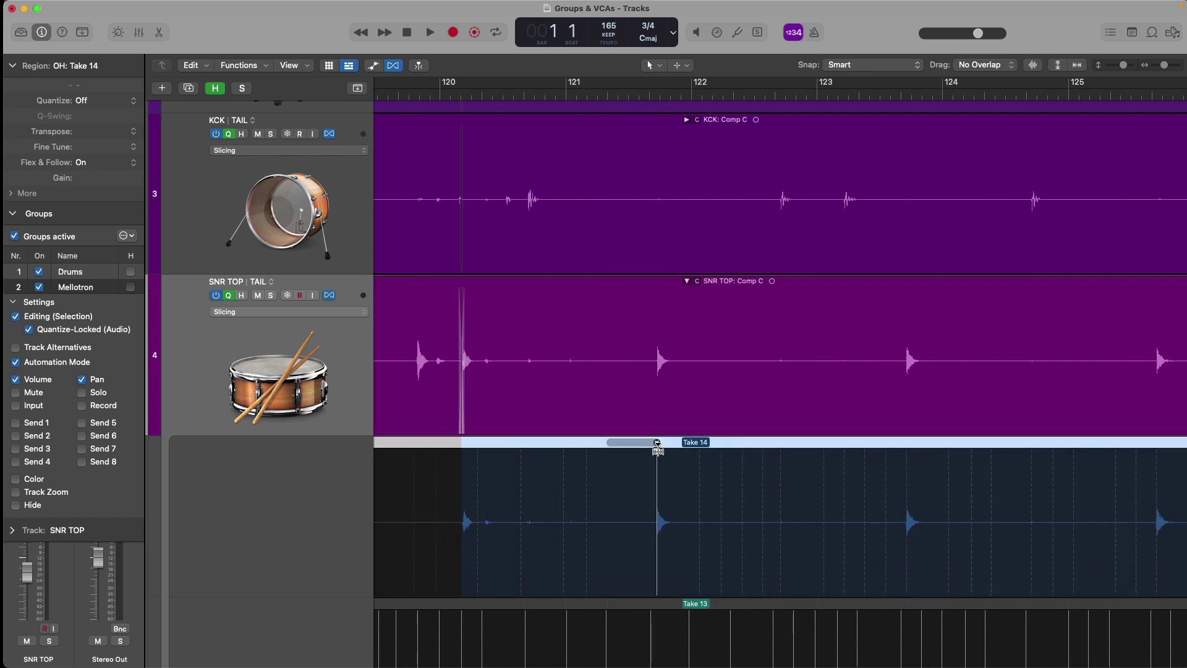
pyautogui.press('super+z')
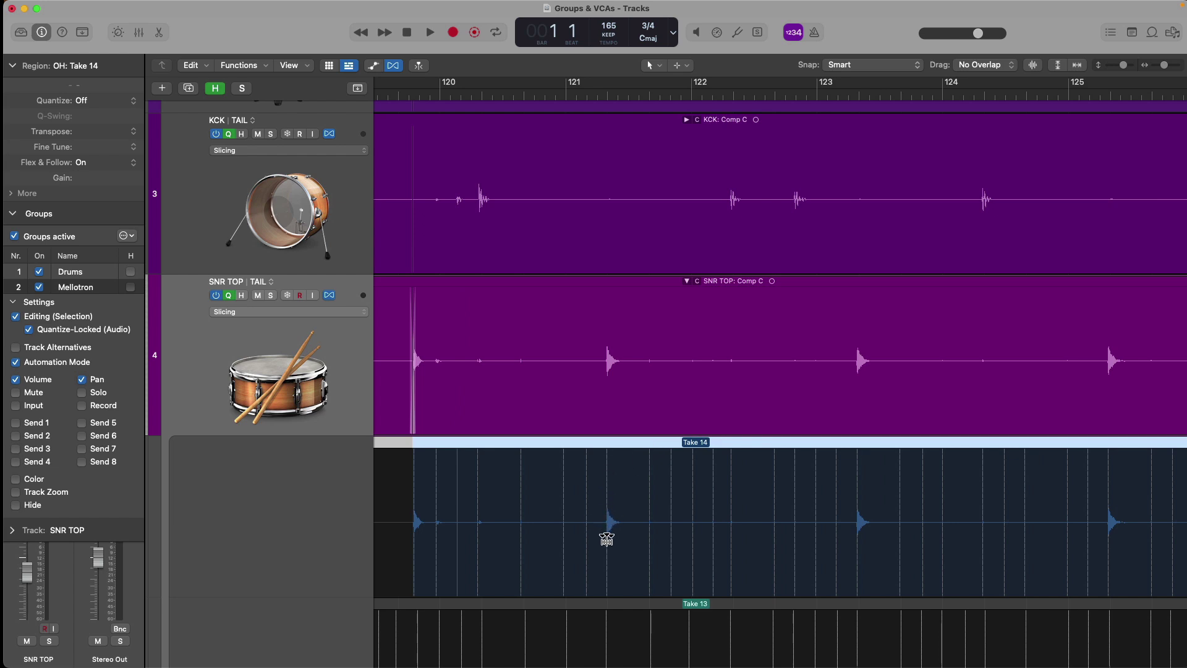
pyautogui.moveTo(607, 539); pyautogui.dragTo(621, 533)
pyautogui.scroll(2, 623, 534)
pyautogui.scroll(1, 623, 535)
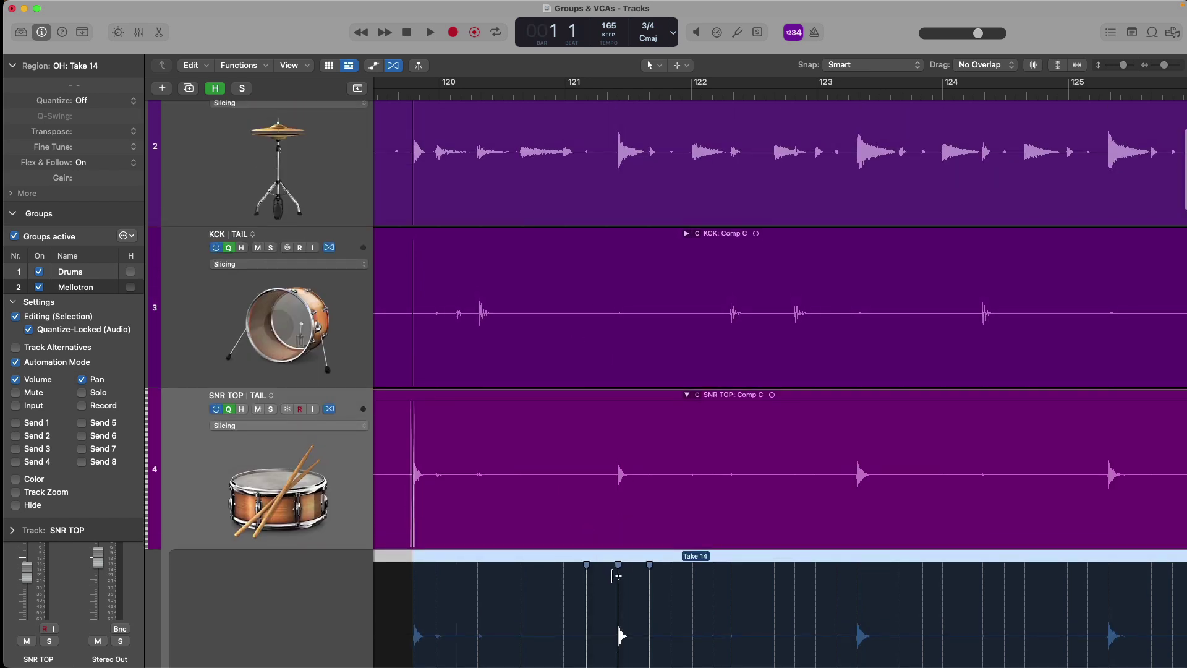
pyautogui.moveTo(619, 579); pyautogui.dragTo(610, 580)
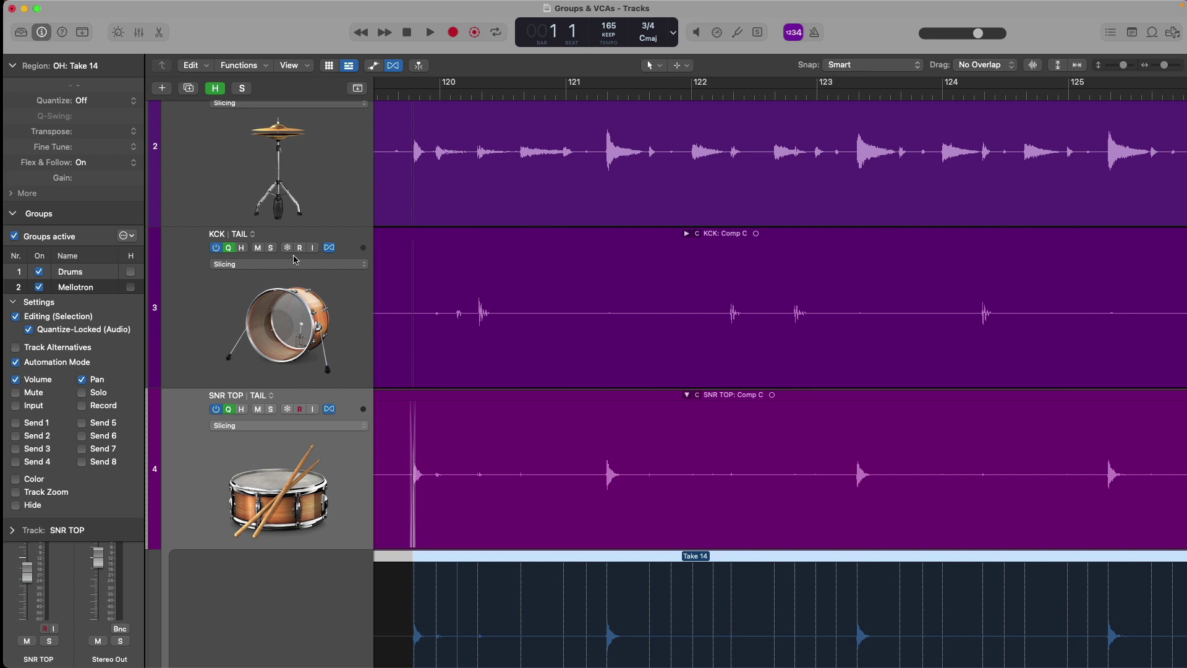
# Step: Quantize the drum regions to 1/8 Note, collapse SNR TOP, zoom out and audition the result
pyautogui.click(131, 104)
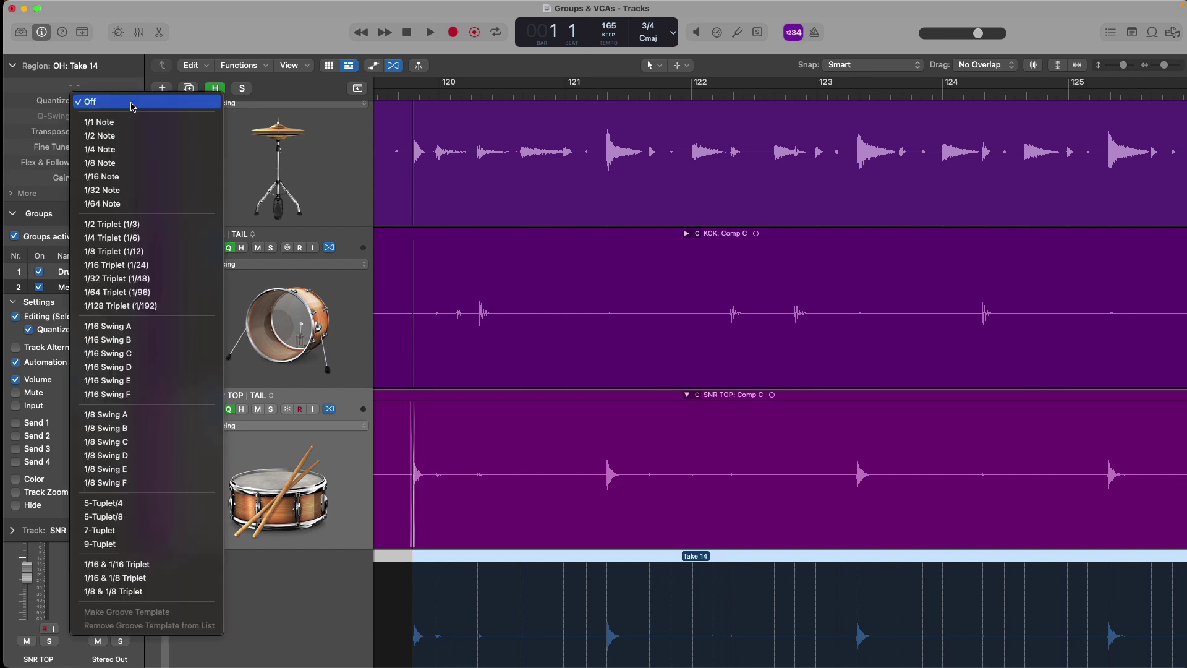
pyautogui.click(130, 163)
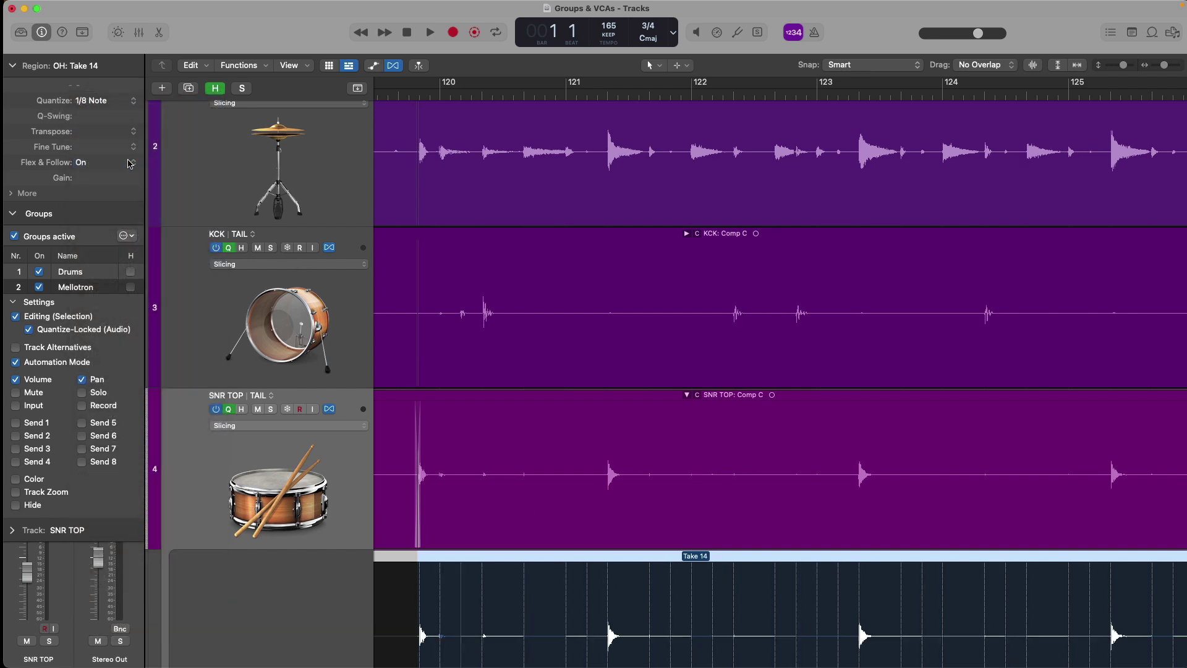
pyautogui.scroll(-5, 501, 222)
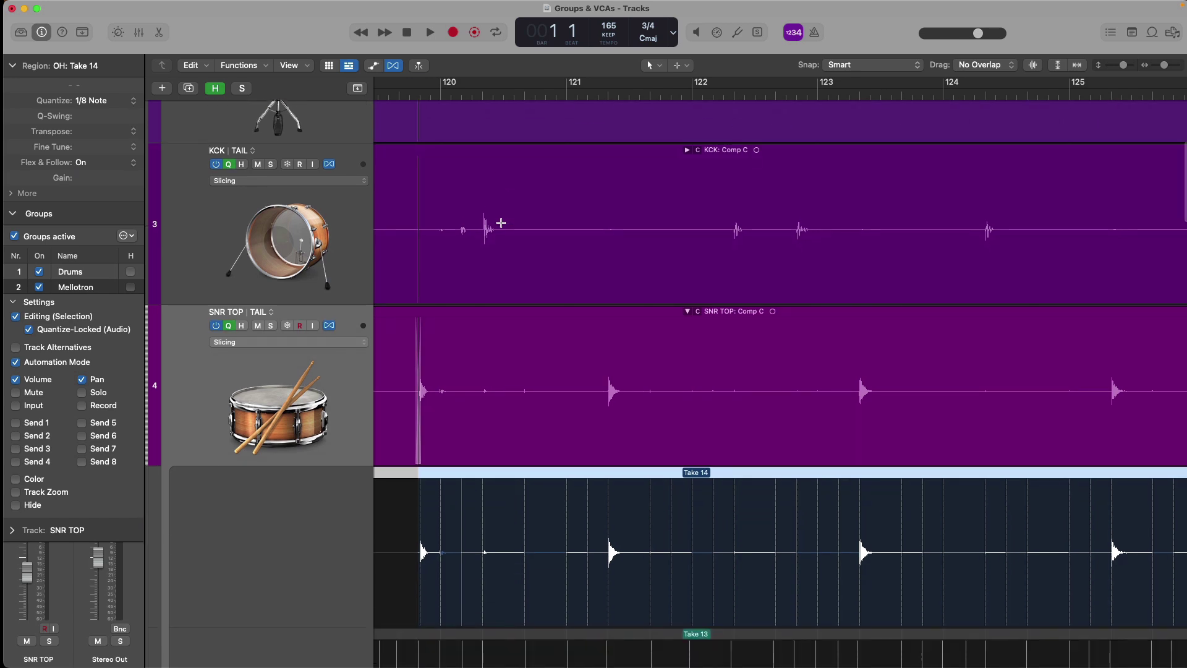
pyautogui.click(689, 311)
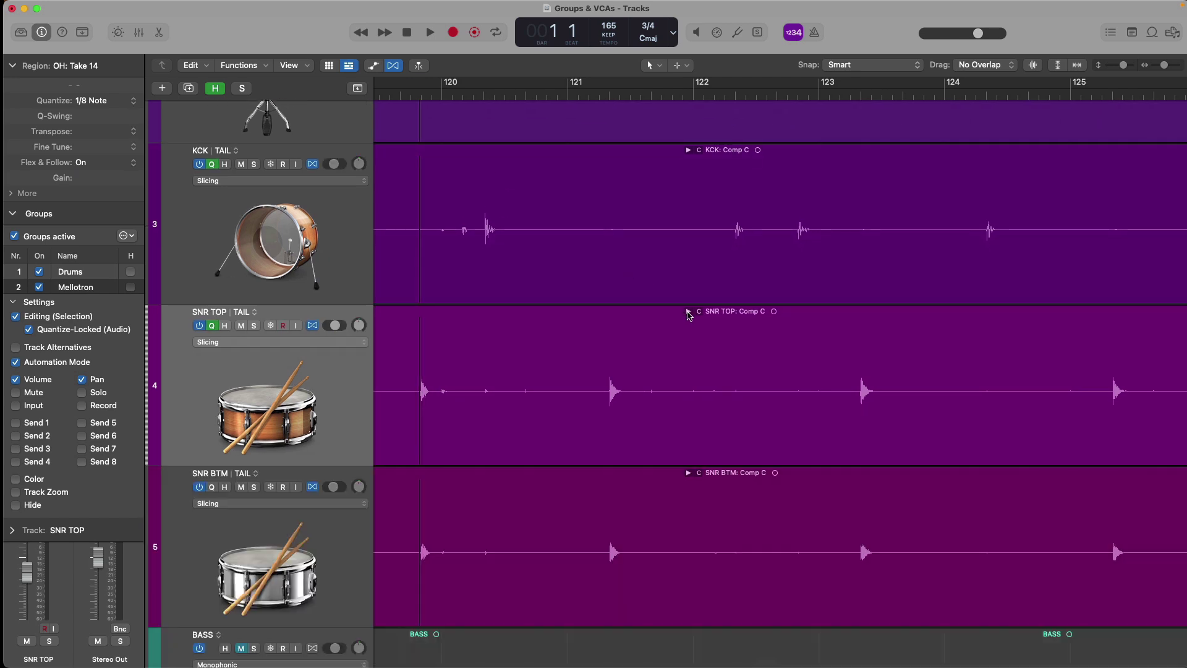
pyautogui.press('z')
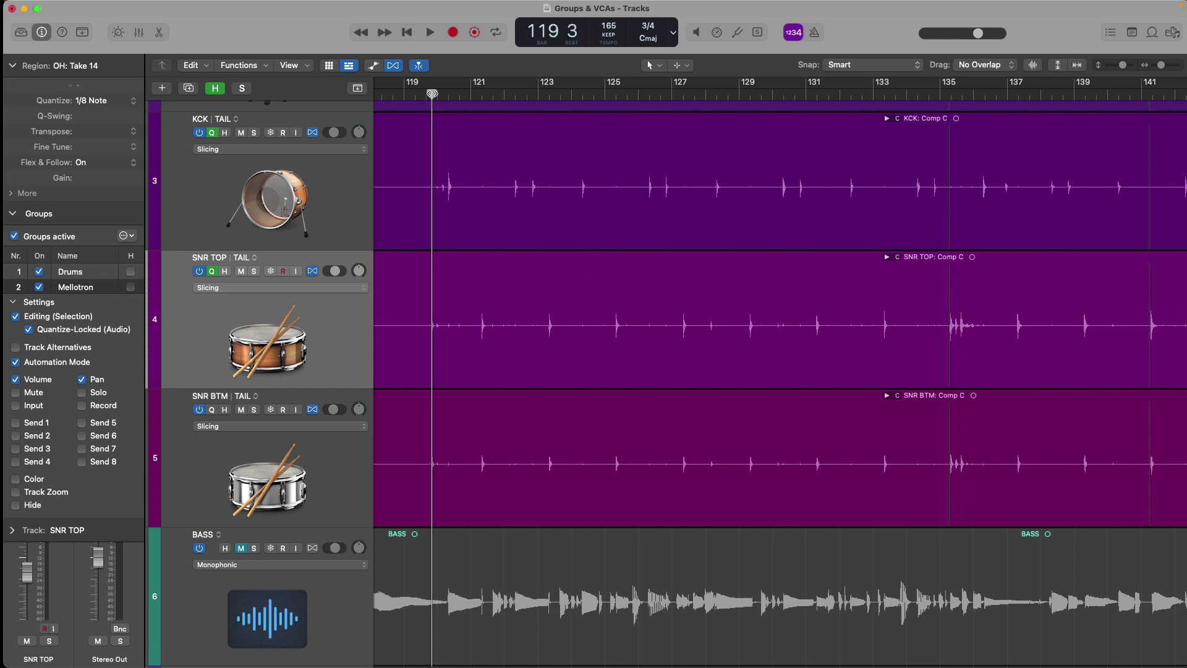
pyautogui.press('space')
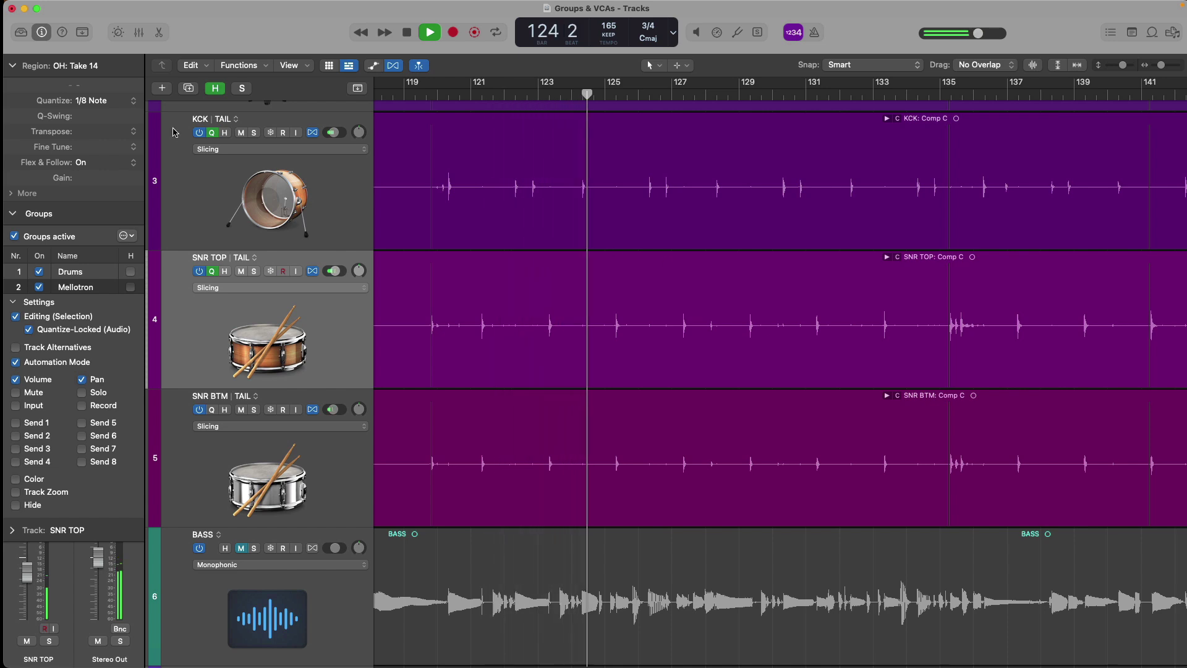
pyautogui.press('space')
# Step: Set Quantize to Off, reset the advanced quantize parameters, and play back the unquantized drums
pyautogui.click(122, 101)
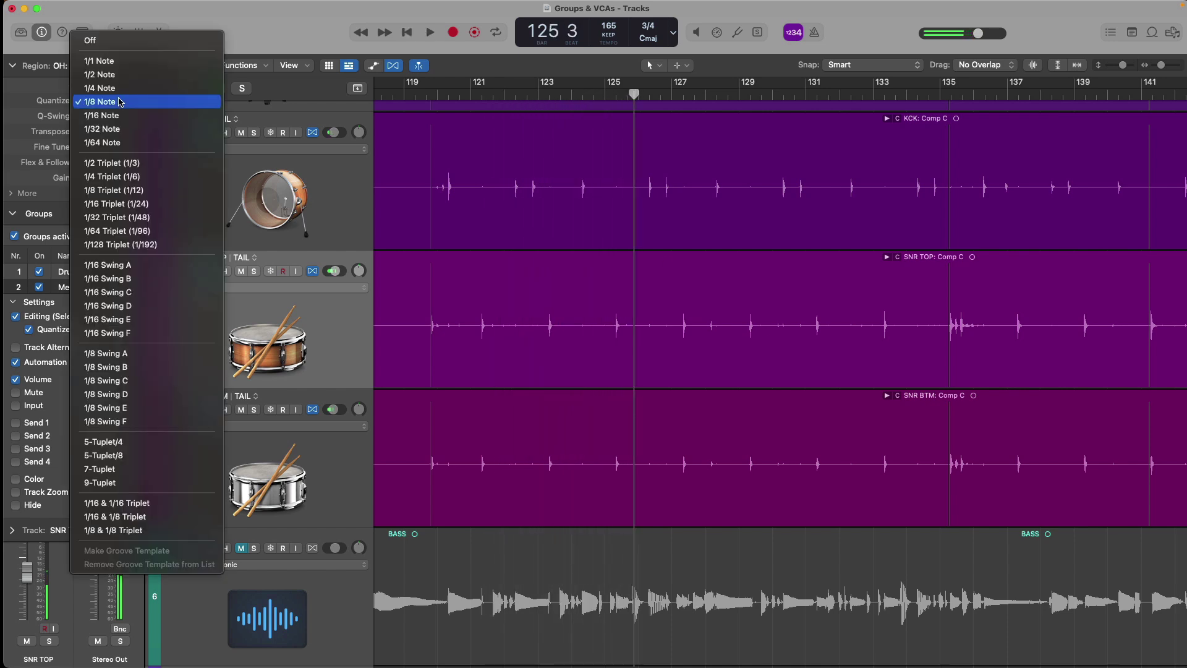
pyautogui.click(127, 40)
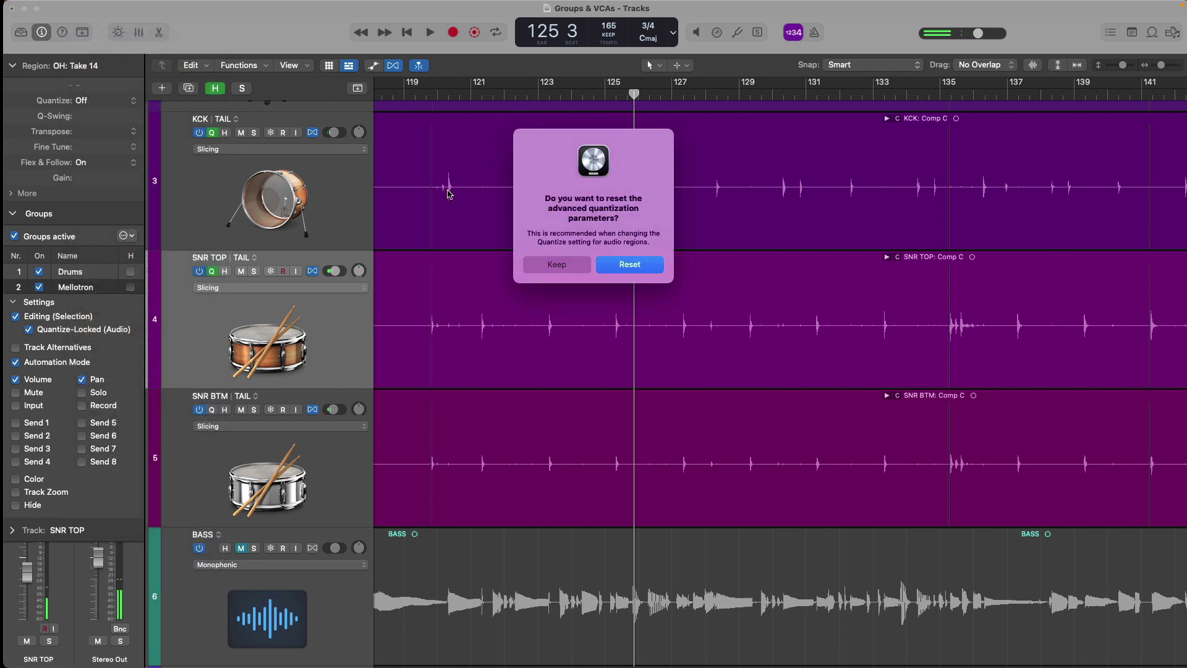
pyautogui.click(620, 268)
pyautogui.press('space')
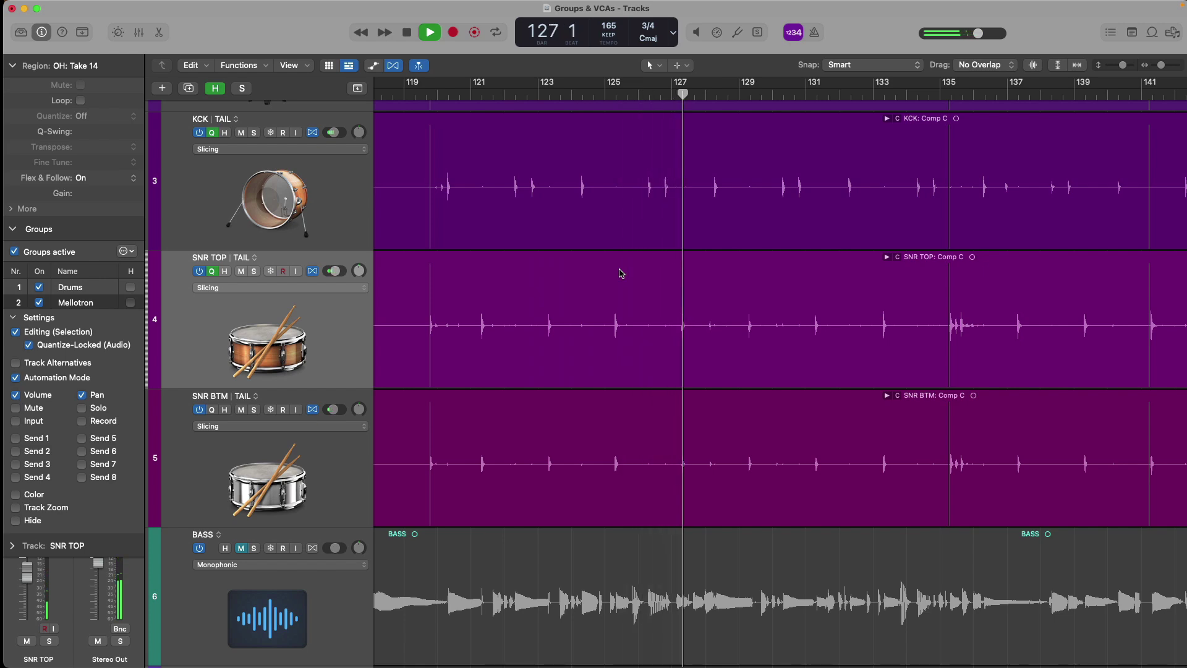
pyautogui.press('space')
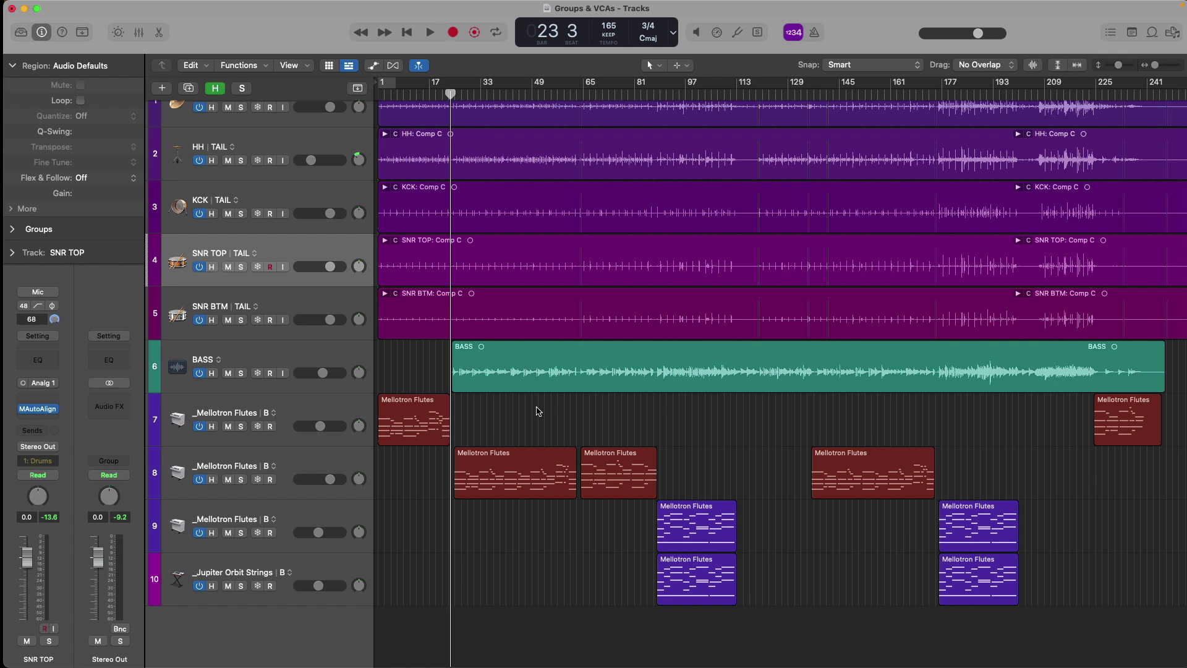
# Step: Open the Mixer and enable the VCA channel strip component on all strips
pyautogui.press('x')
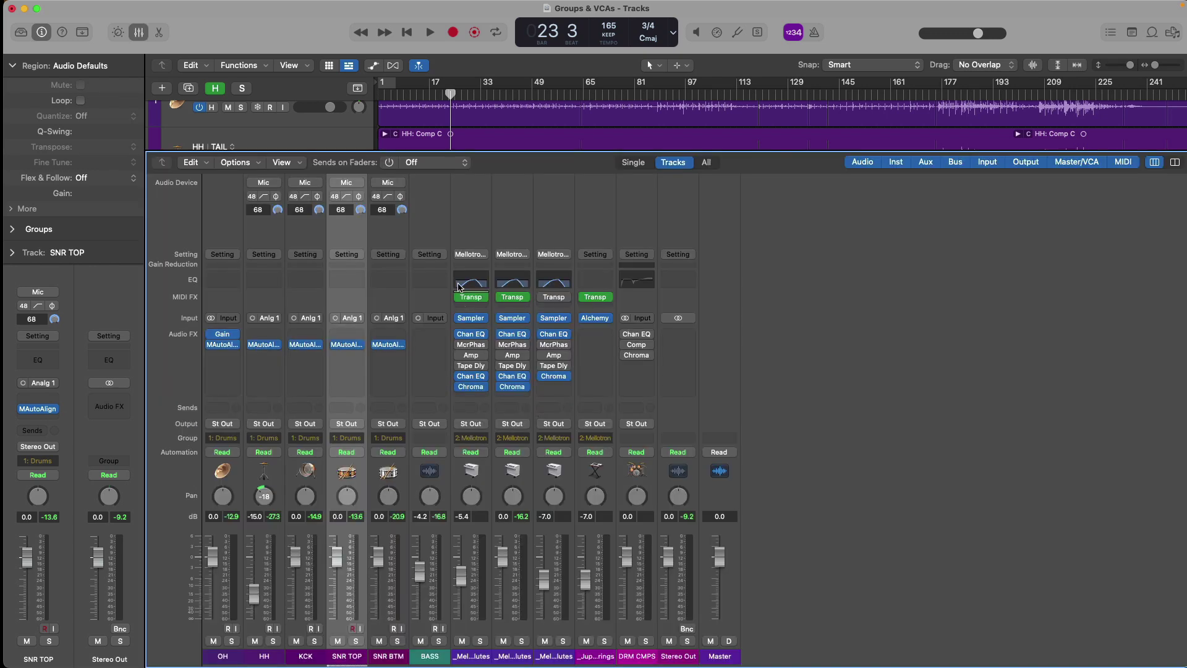
pyautogui.rightClick(438, 230)
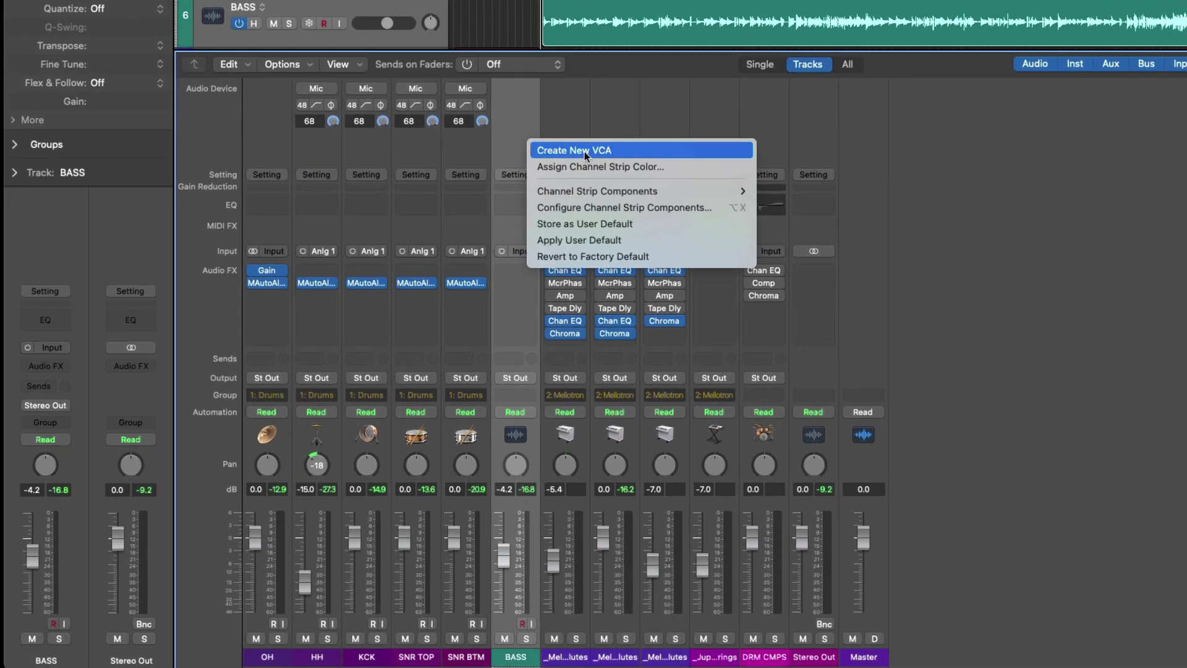
pyautogui.moveTo(590, 190)
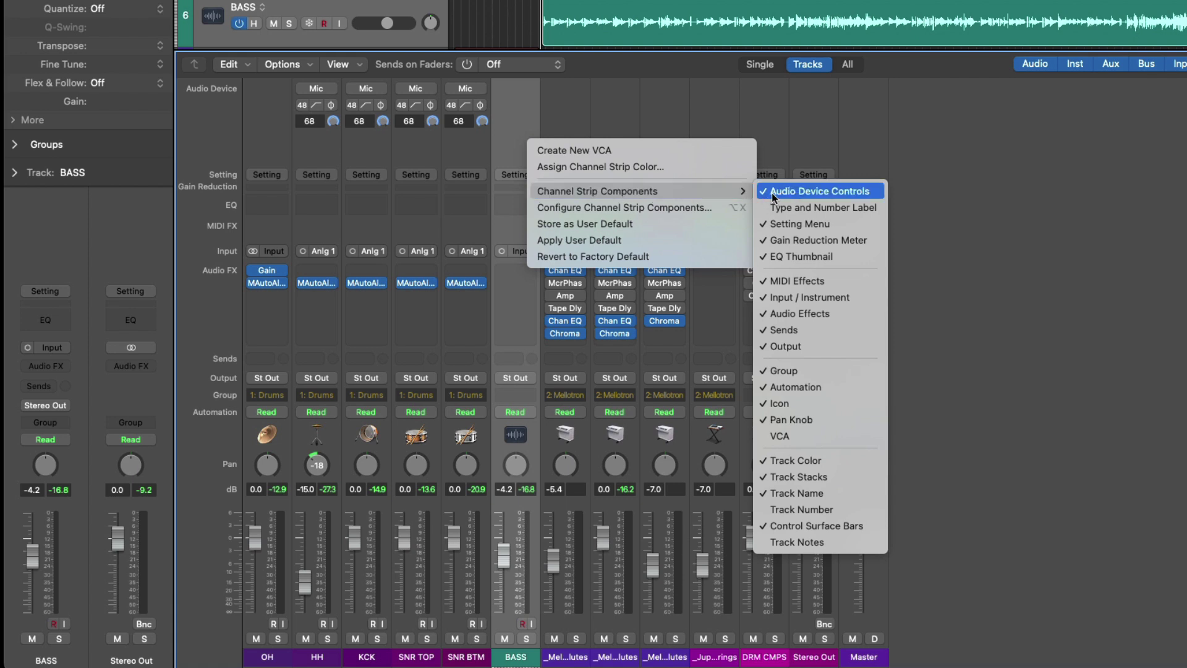
pyautogui.click(812, 433)
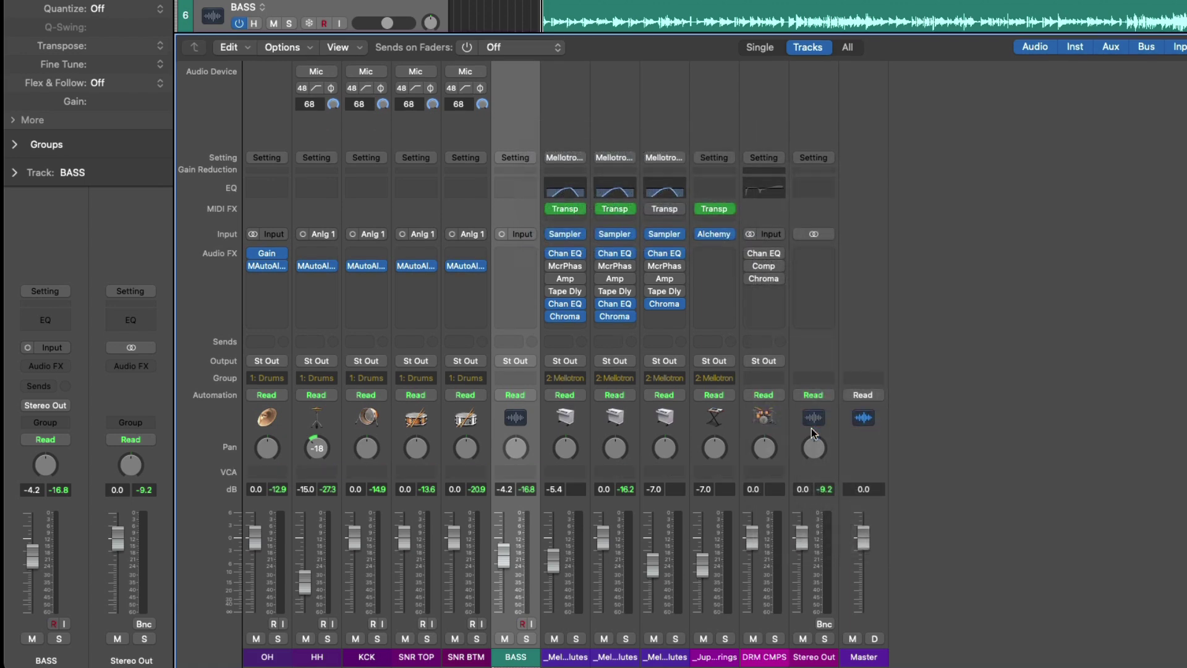
# Step: Create VCA 1 for the OH, HH, KCK, SNR TOP, SNR BTM and BASS strips, then play
pyautogui.click(267, 657)
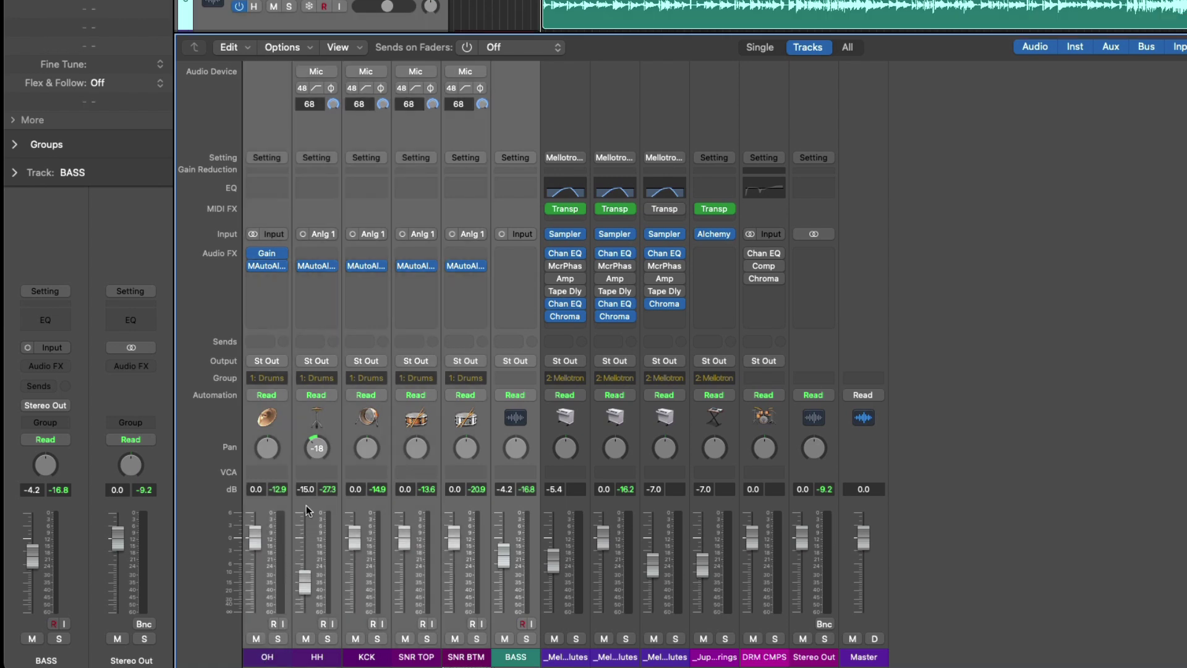
pyautogui.click(314, 473)
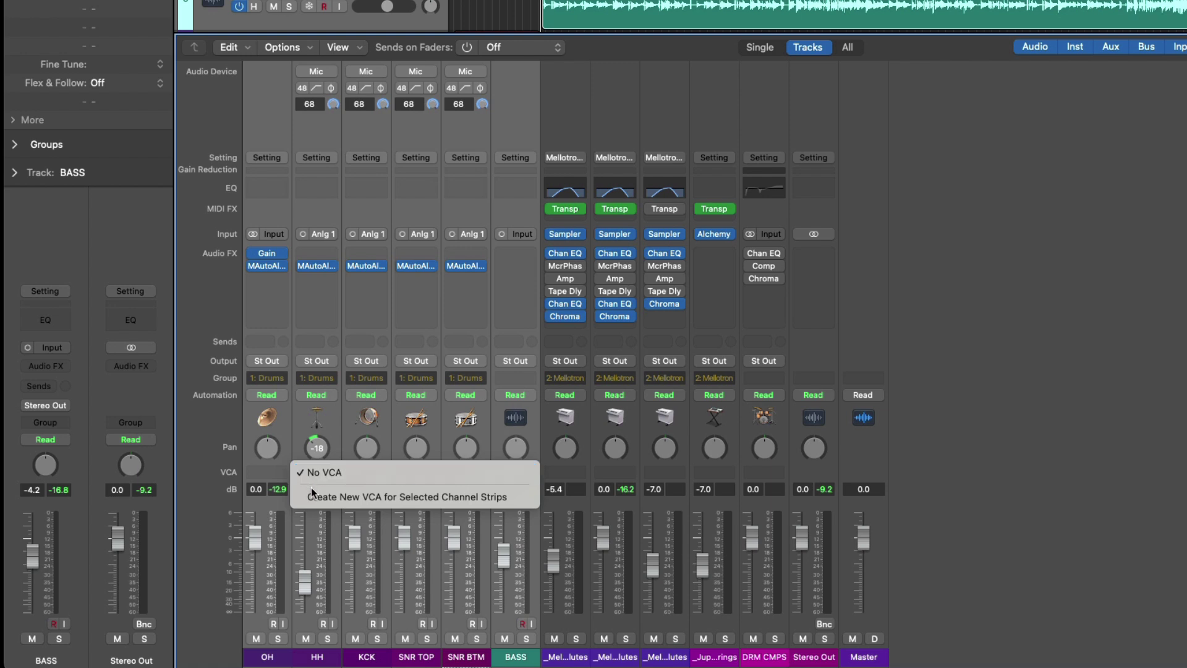
pyautogui.click(312, 495)
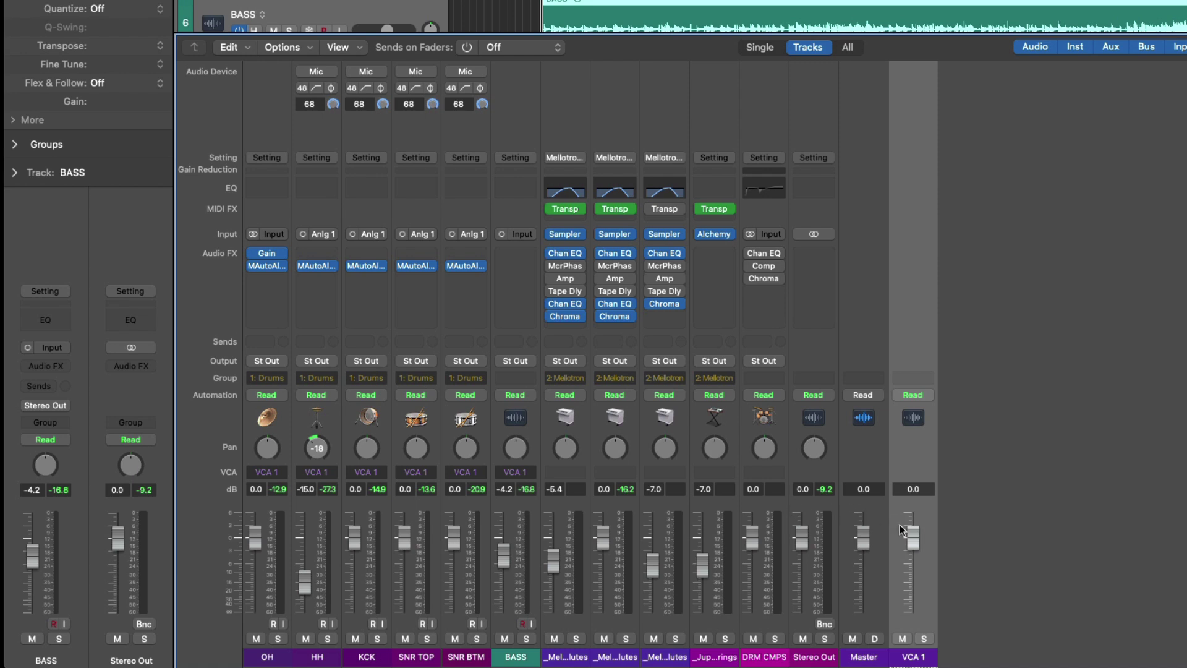
pyautogui.press('space')
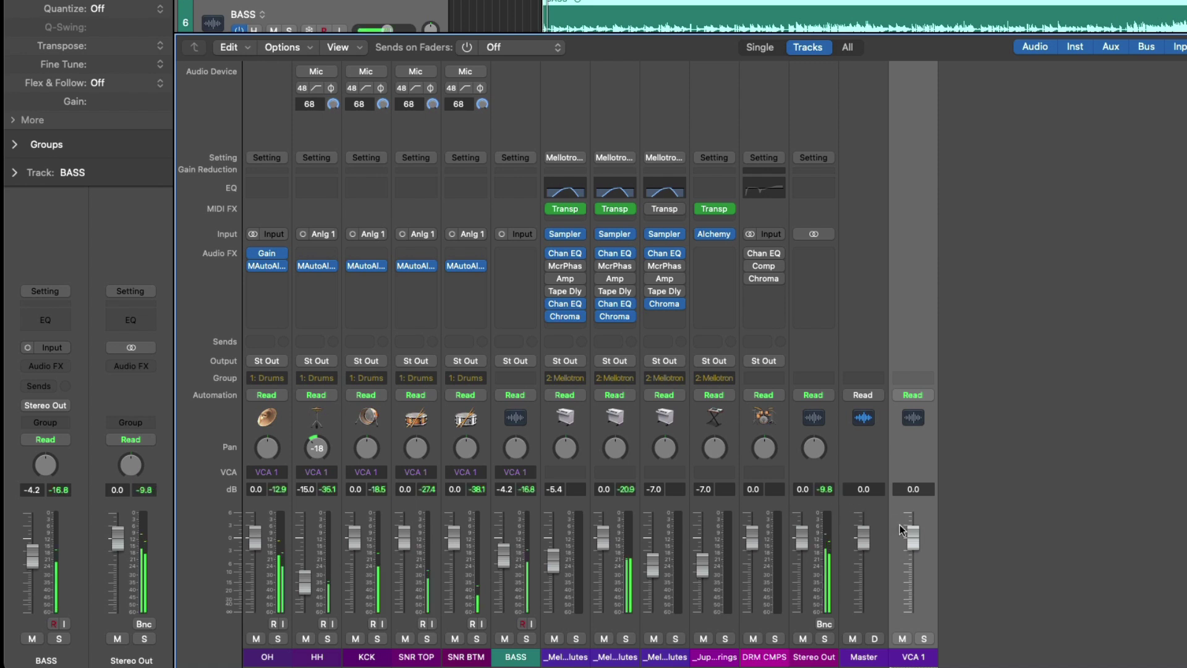
# Step: Ride the VCA 1 fader, then raise KCK to about 3.5 dB and lower OH to -4.1 dB
pyautogui.moveTo(903, 530)
pyautogui.mouseDown()
pyautogui.moveTo(903, 586)
pyautogui.moveTo(903, 532)
pyautogui.mouseUp()
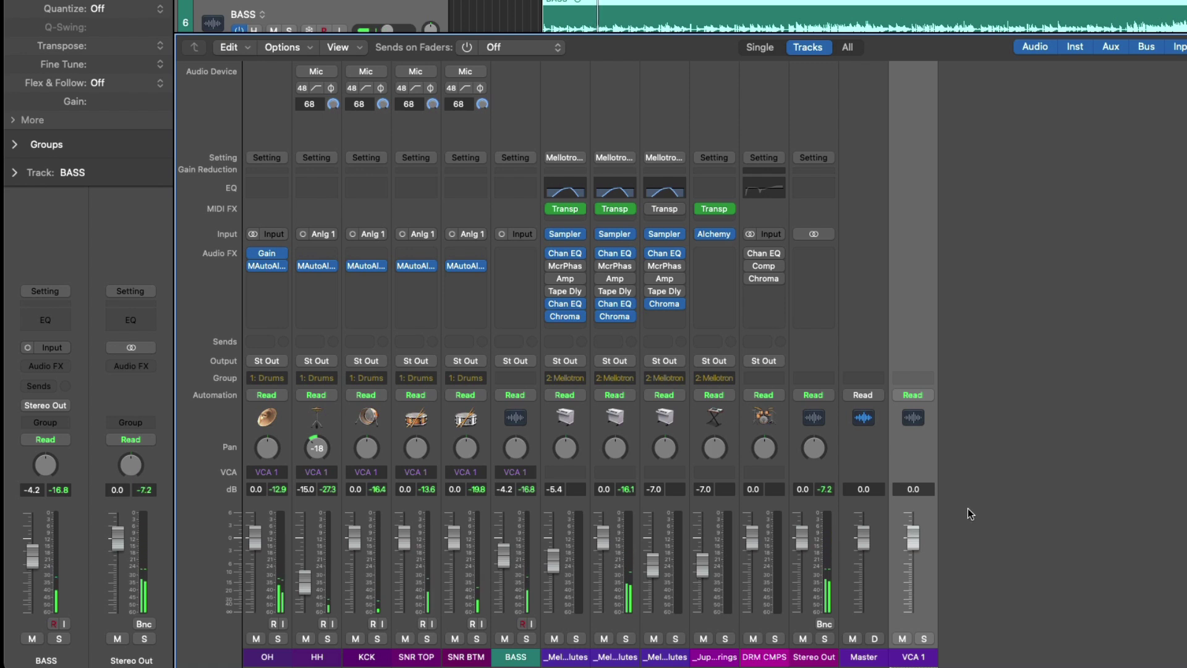
pyautogui.press('space')
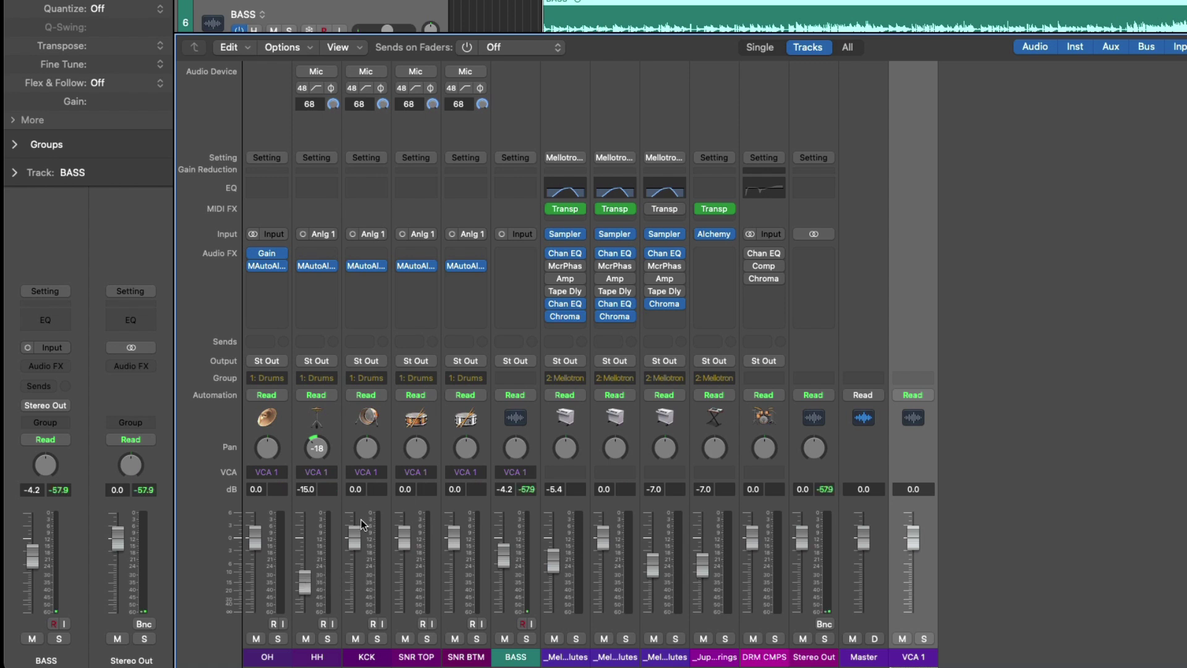
pyautogui.moveTo(360, 532); pyautogui.dragTo(359, 517)
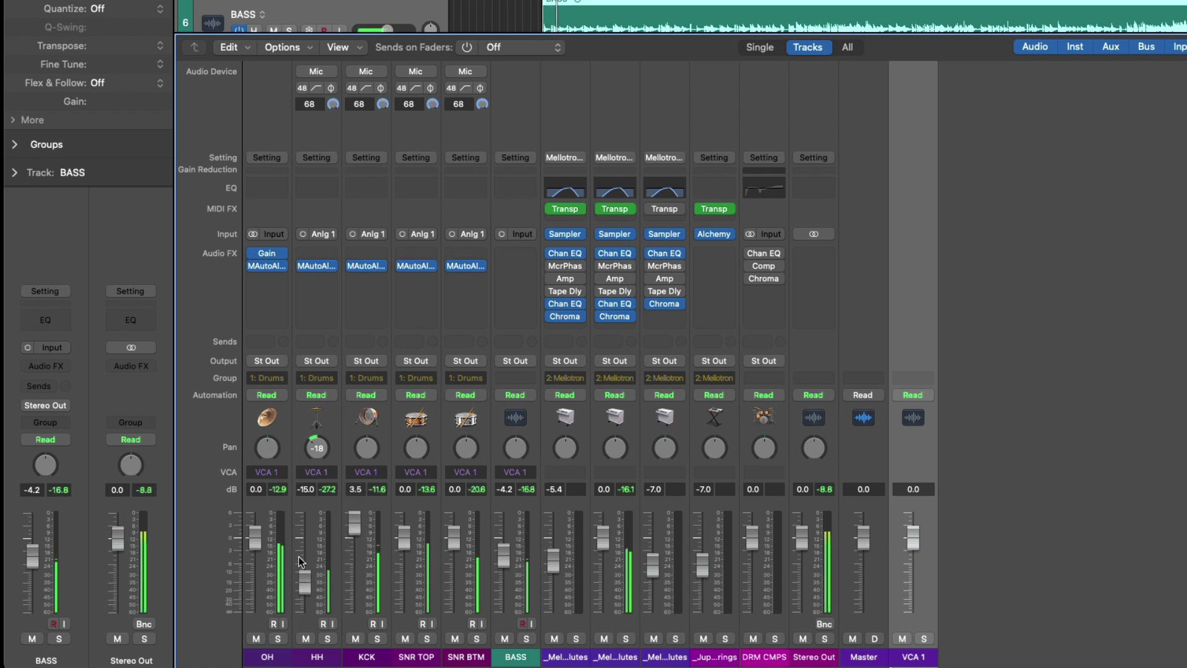
pyautogui.moveTo(256, 540); pyautogui.dragTo(254, 561)
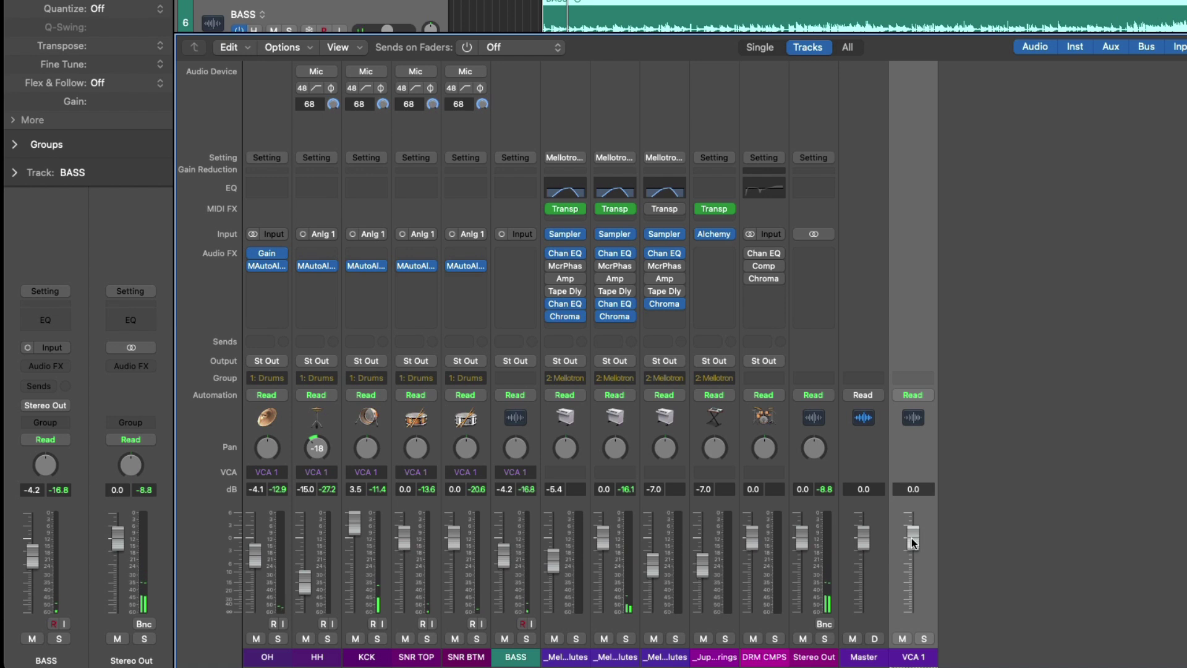
pyautogui.moveTo(913, 541)
pyautogui.mouseDown()
pyautogui.moveTo(913, 587)
pyautogui.moveTo(913, 523)
pyautogui.moveTo(913, 538)
pyautogui.mouseUp()
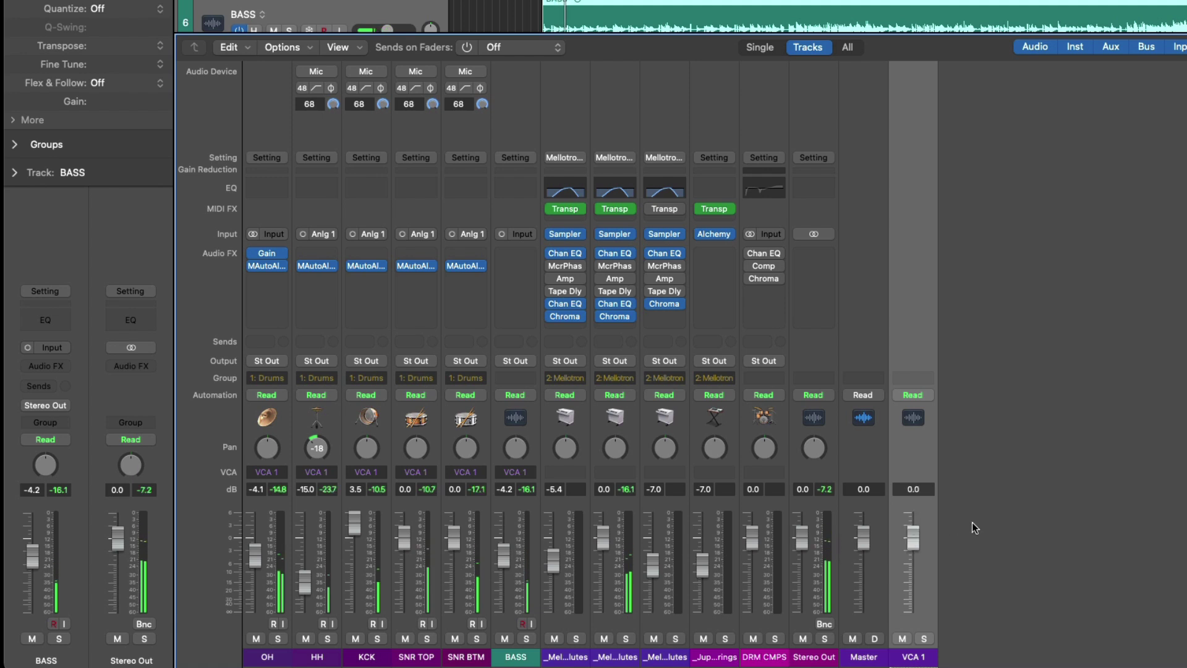
# Step: Create VCA 2 for the three Mellotron Flutes strips and Jupiter Orbit Strings
pyautogui.click(551, 658)
pyautogui.keyDown('shift'); pyautogui.click(680, 657); pyautogui.keyUp('shift')
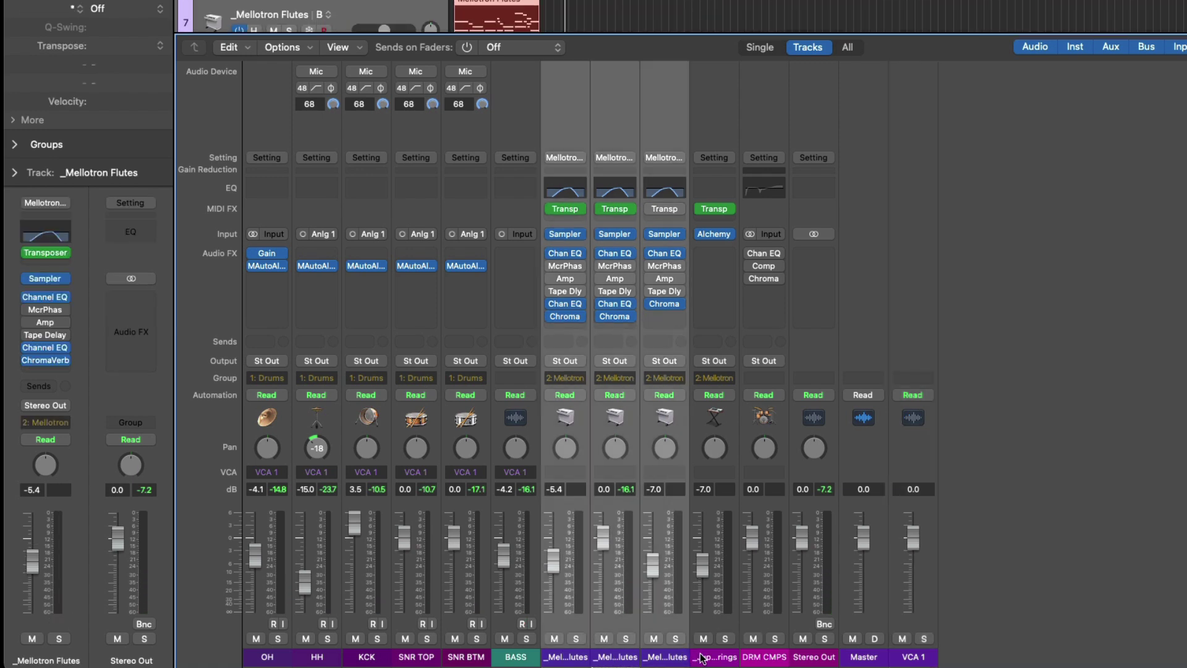
pyautogui.keyDown('shift'); pyautogui.click(703, 658); pyautogui.keyUp('shift')
pyautogui.click(708, 472)
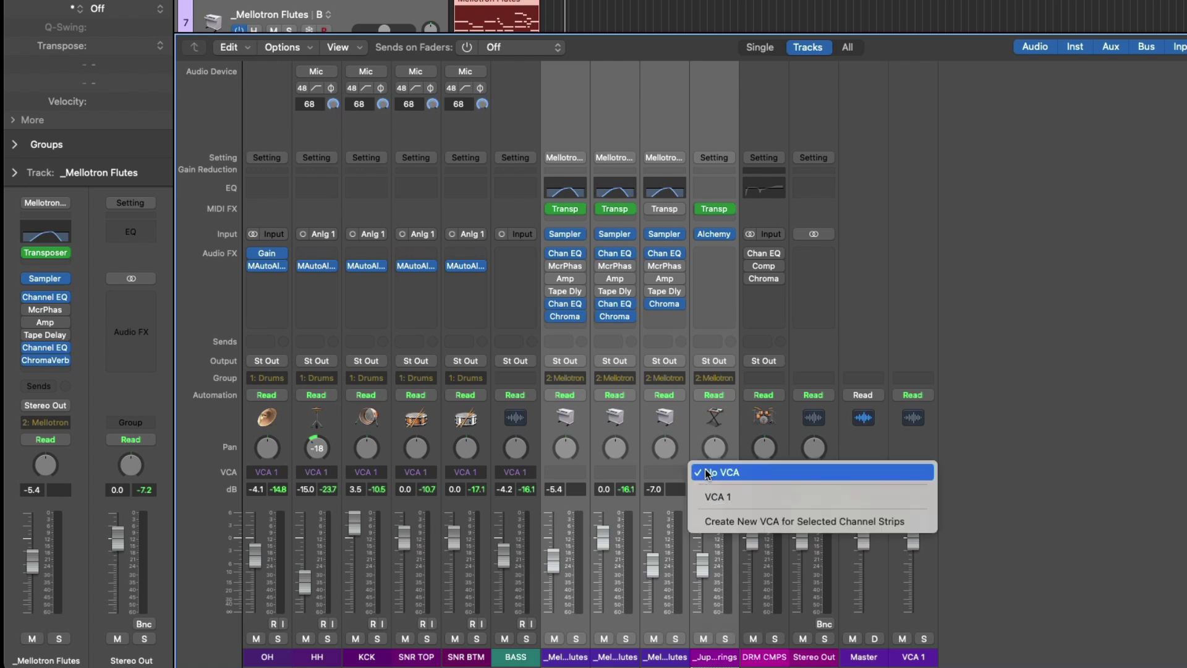
pyautogui.click(713, 521)
# Step: Select VCA 1 and, during playback, lower its fader to about -5.6 dB
pyautogui.click(897, 619)
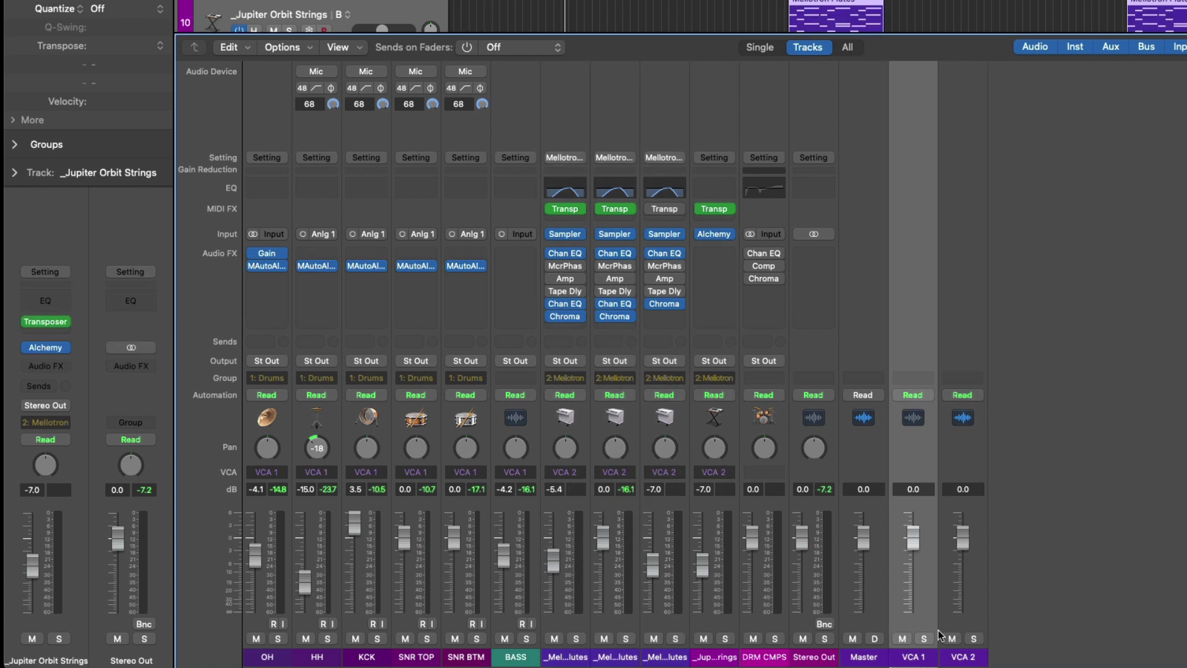
pyautogui.press('space')
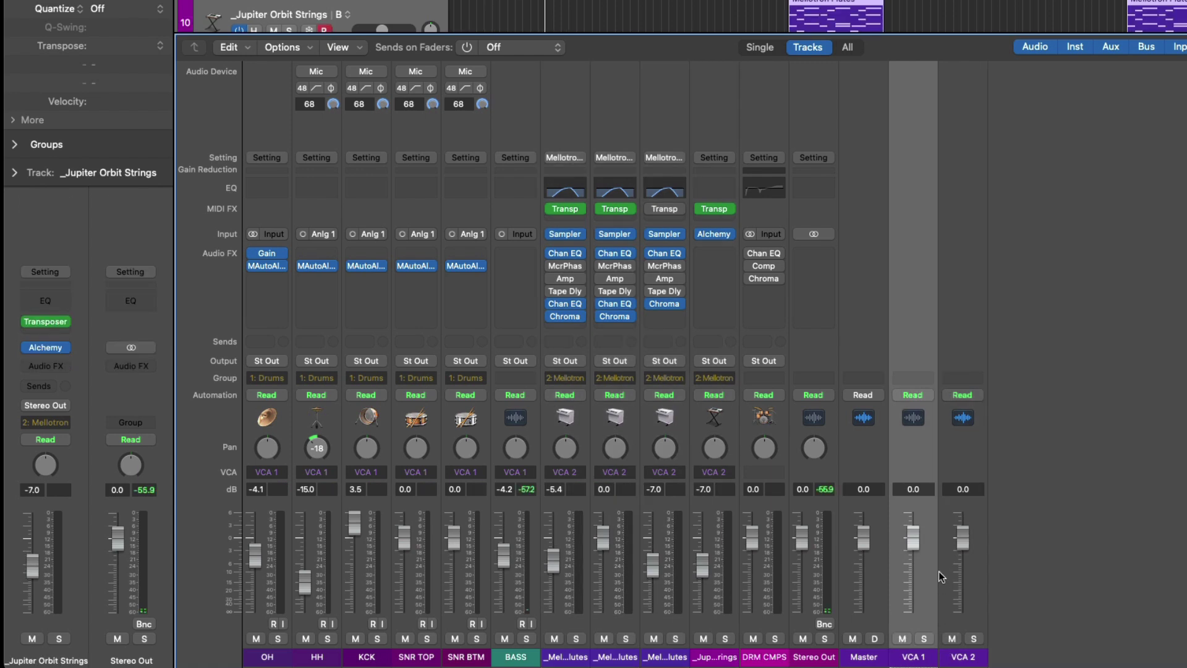
pyautogui.moveTo(963, 538)
pyautogui.mouseDown()
pyautogui.moveTo(963, 562)
pyautogui.moveTo(916, 526)
pyautogui.moveTo(916, 562)
pyautogui.moveTo(963, 550)
pyautogui.moveTo(963, 534)
pyautogui.mouseUp()
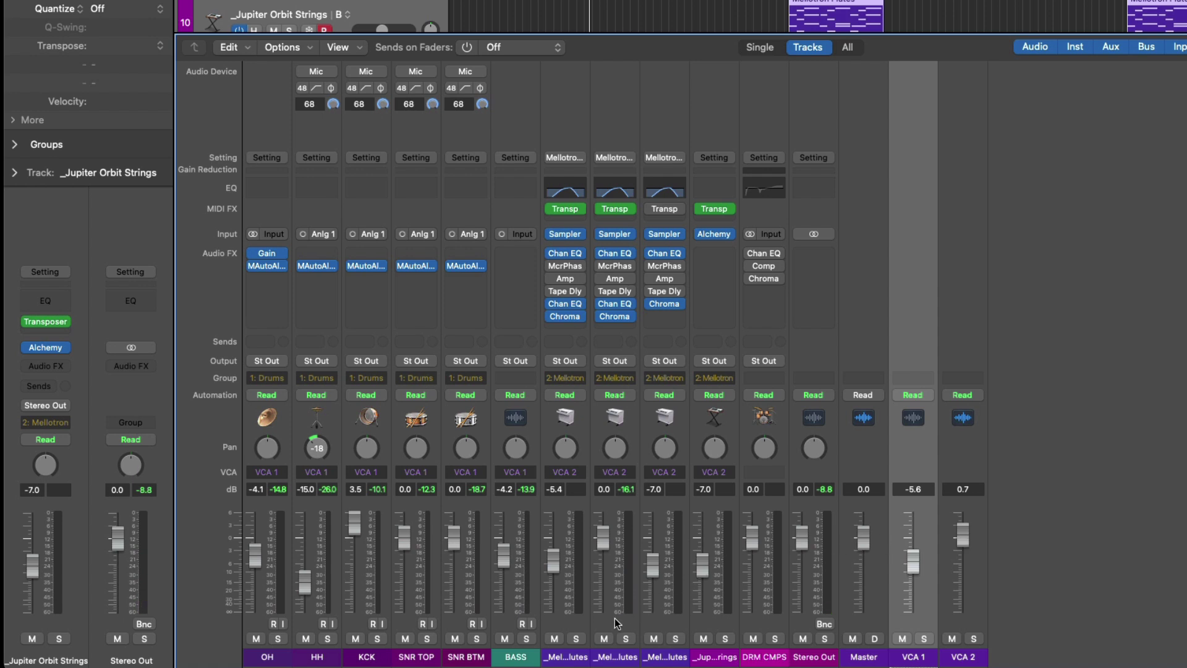
# Step: Stack the three Mellotron Flutes strips into Sub 1 with Cmd-Shift-D and expand it
pyautogui.click(580, 655)
pyautogui.keyDown('shift'); pyautogui.click(659, 657); pyautogui.keyUp('shift')
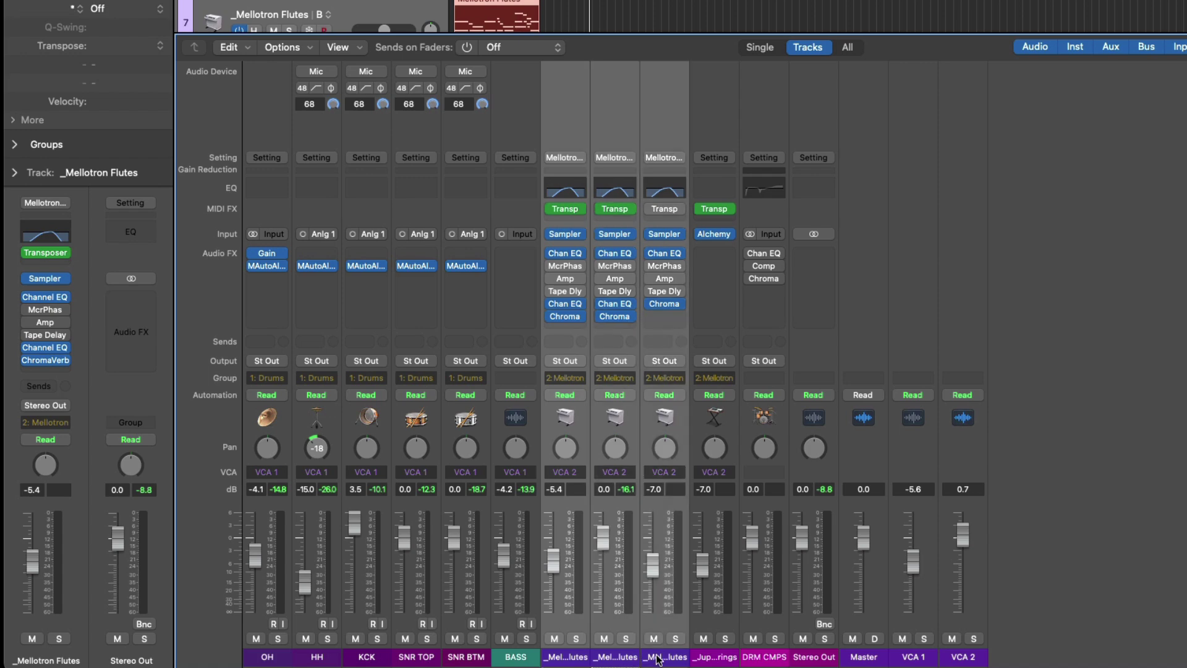
pyautogui.press('super+shift+d')
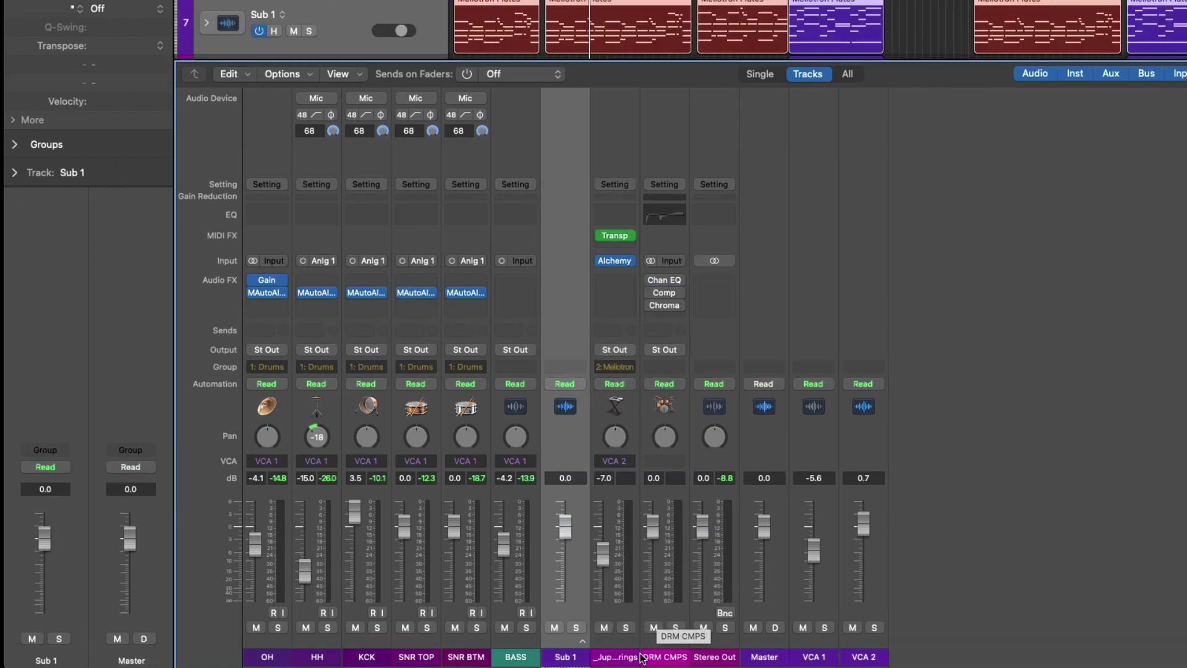
pyautogui.click(582, 642)
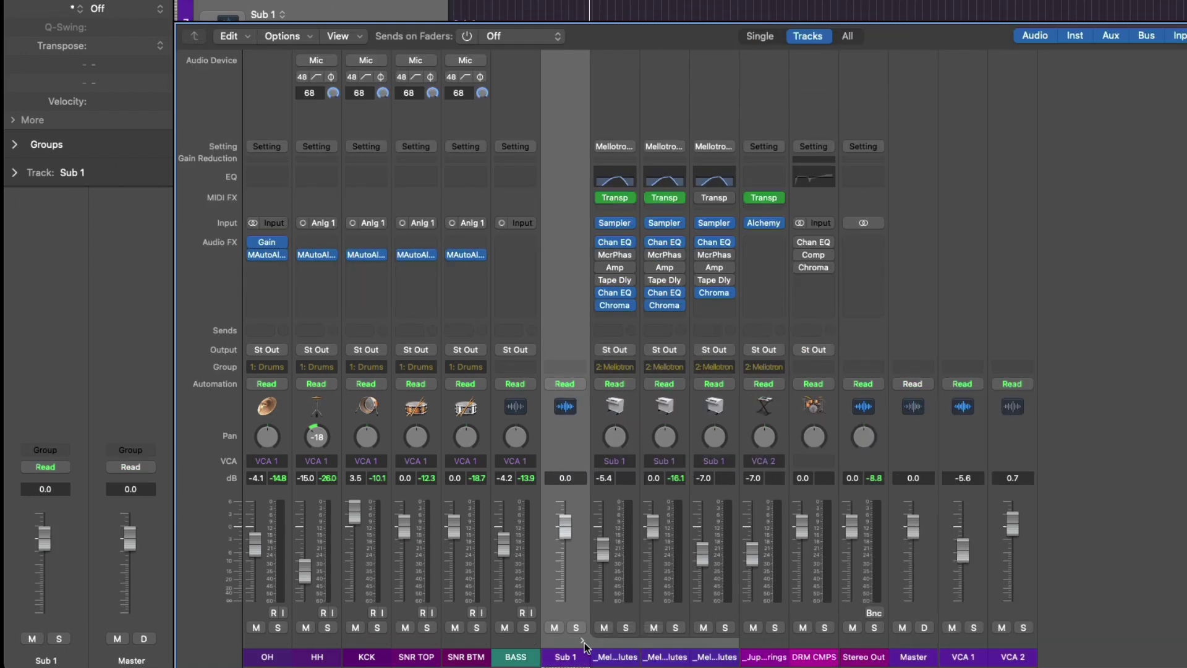